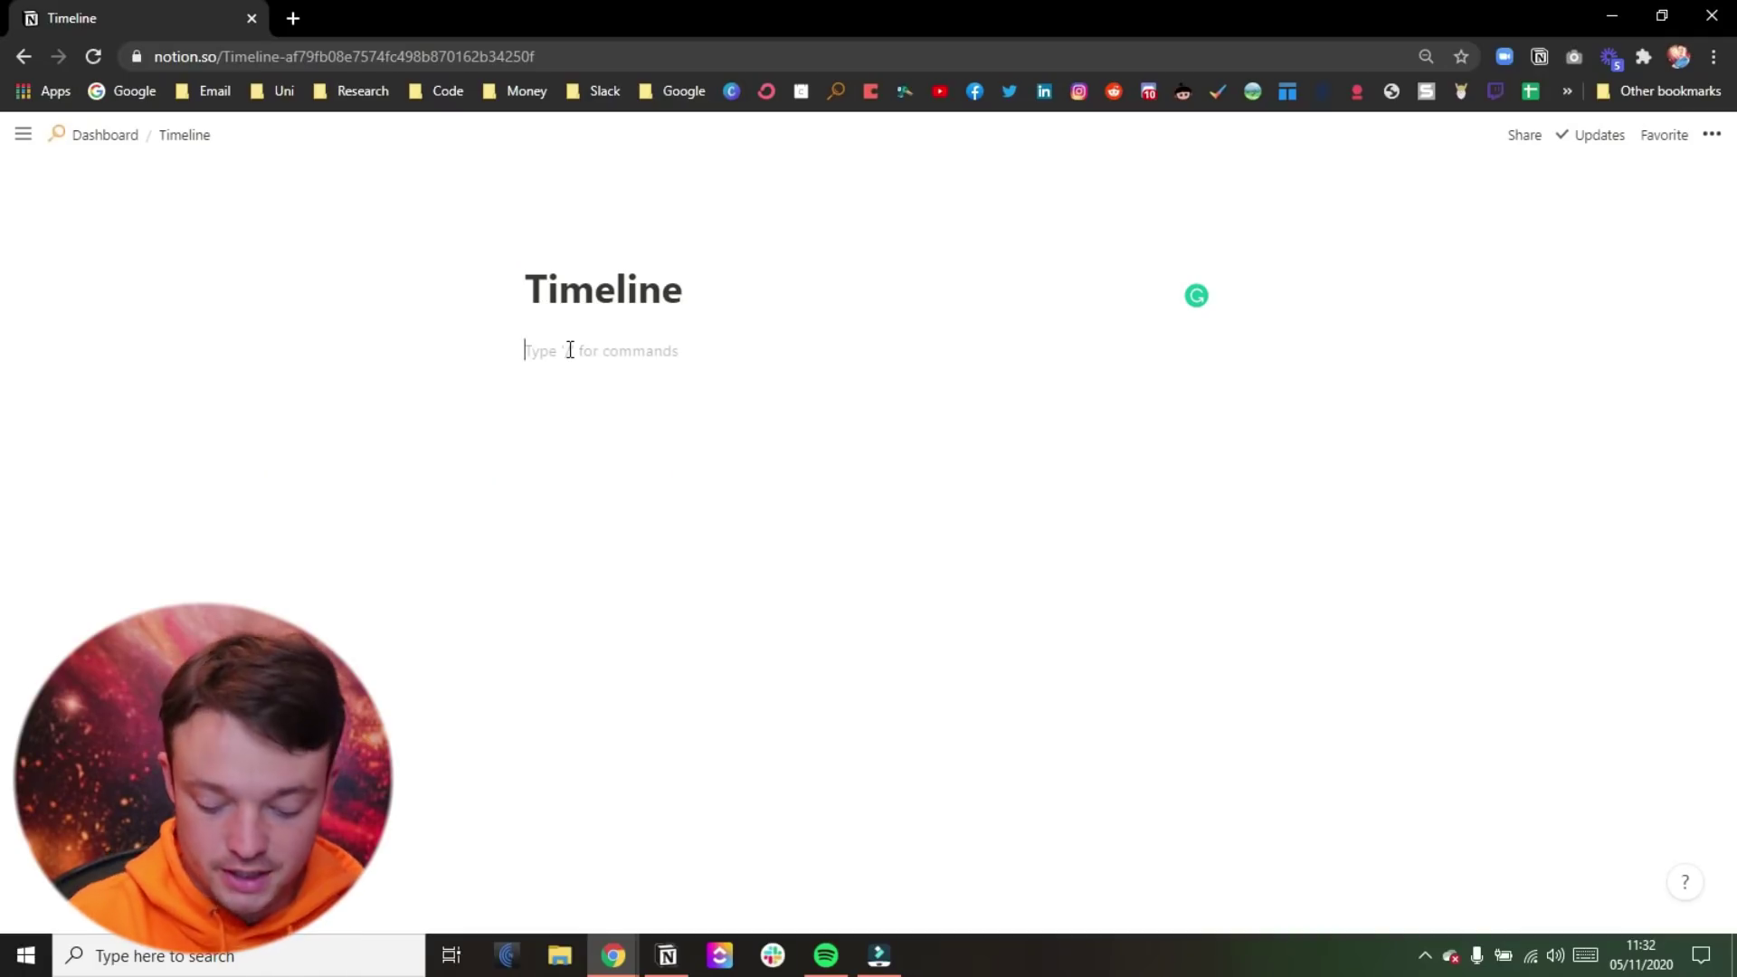
Insert an inline table with /table and create a Timeline view for it.
text(/table)
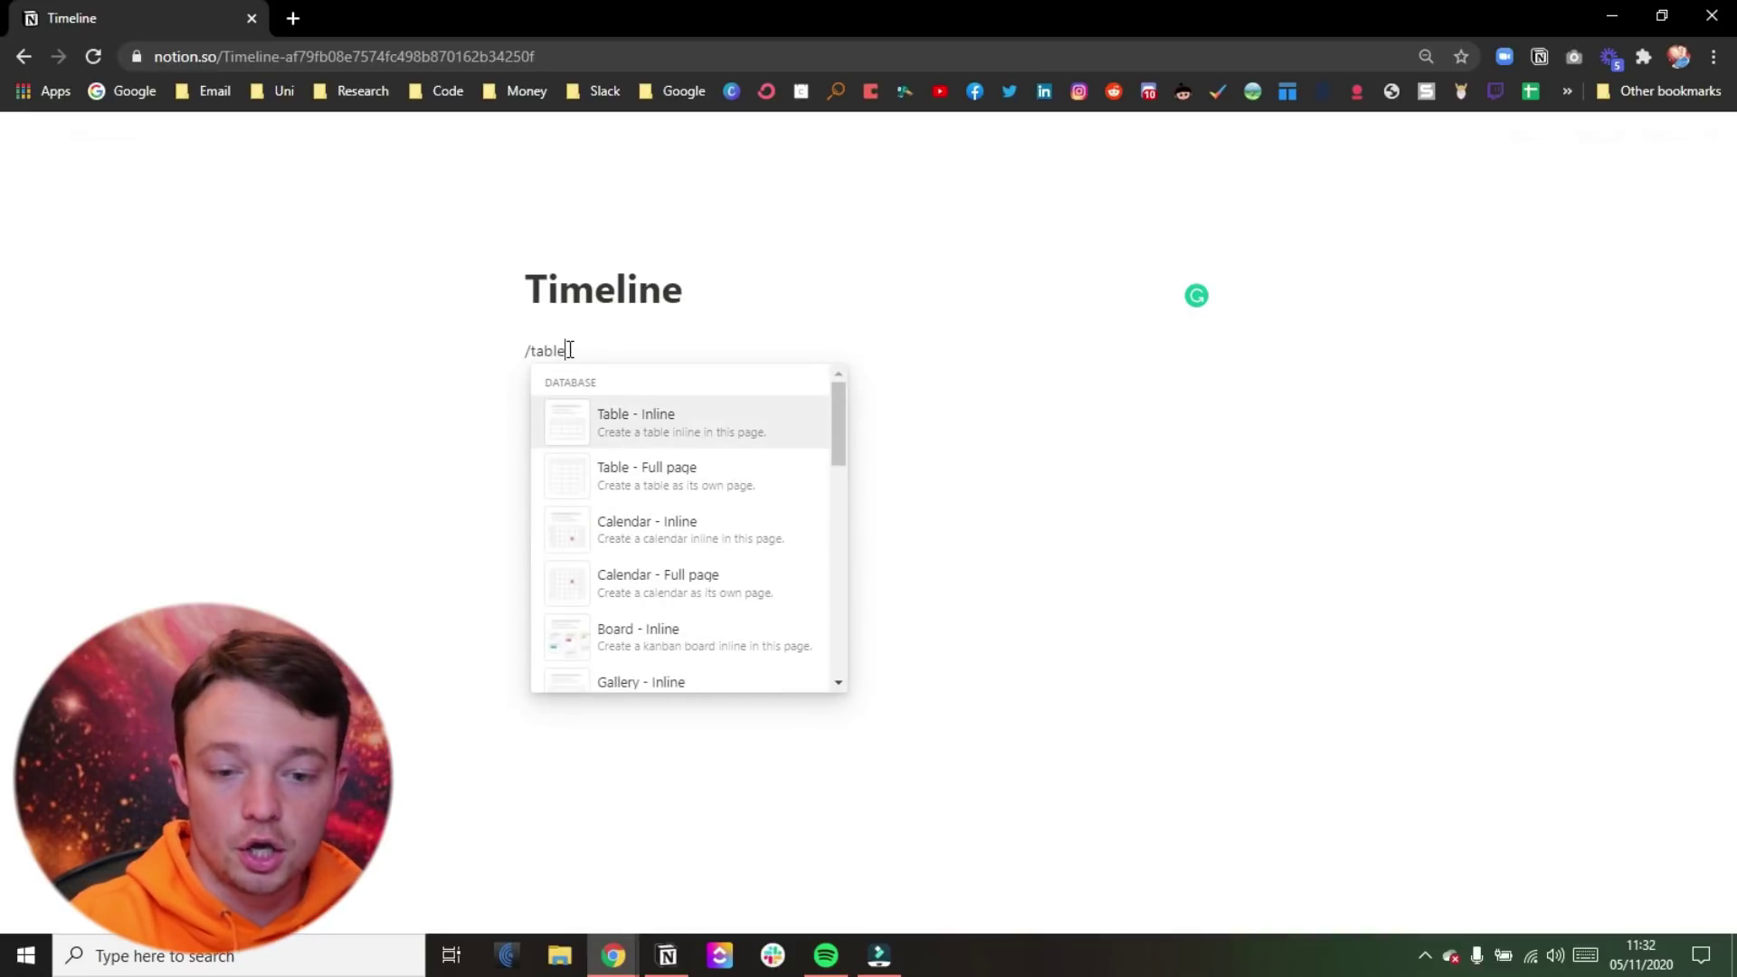
key(Return)
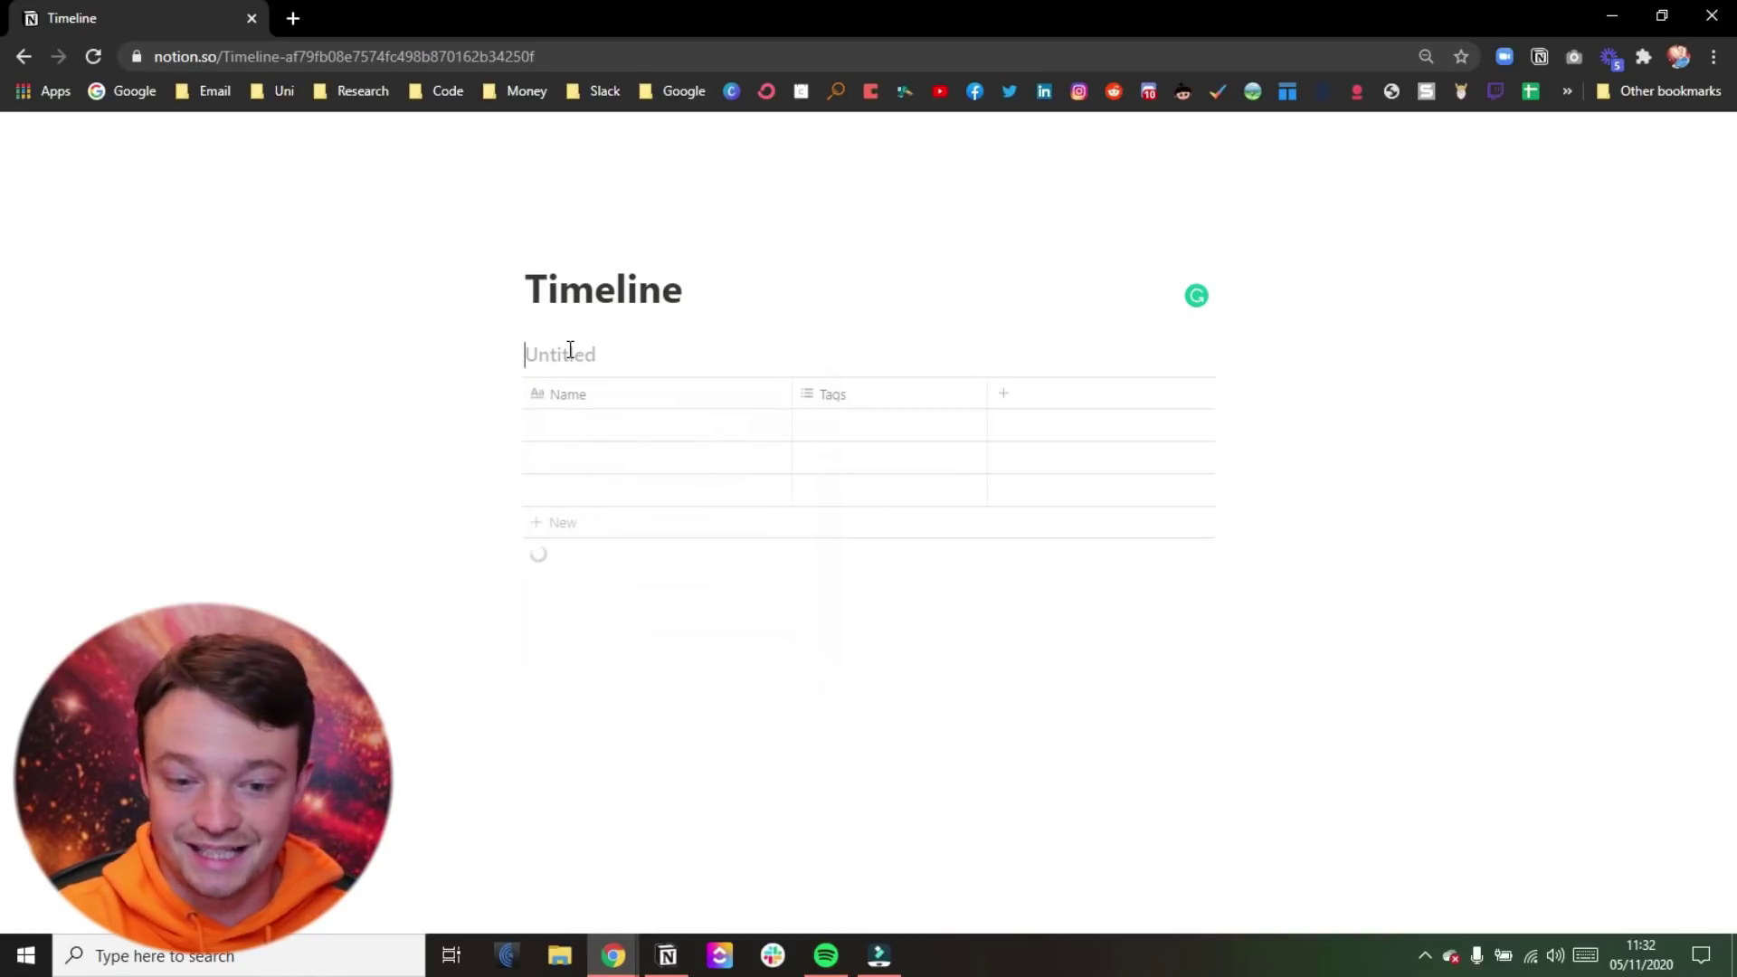
click(680, 358)
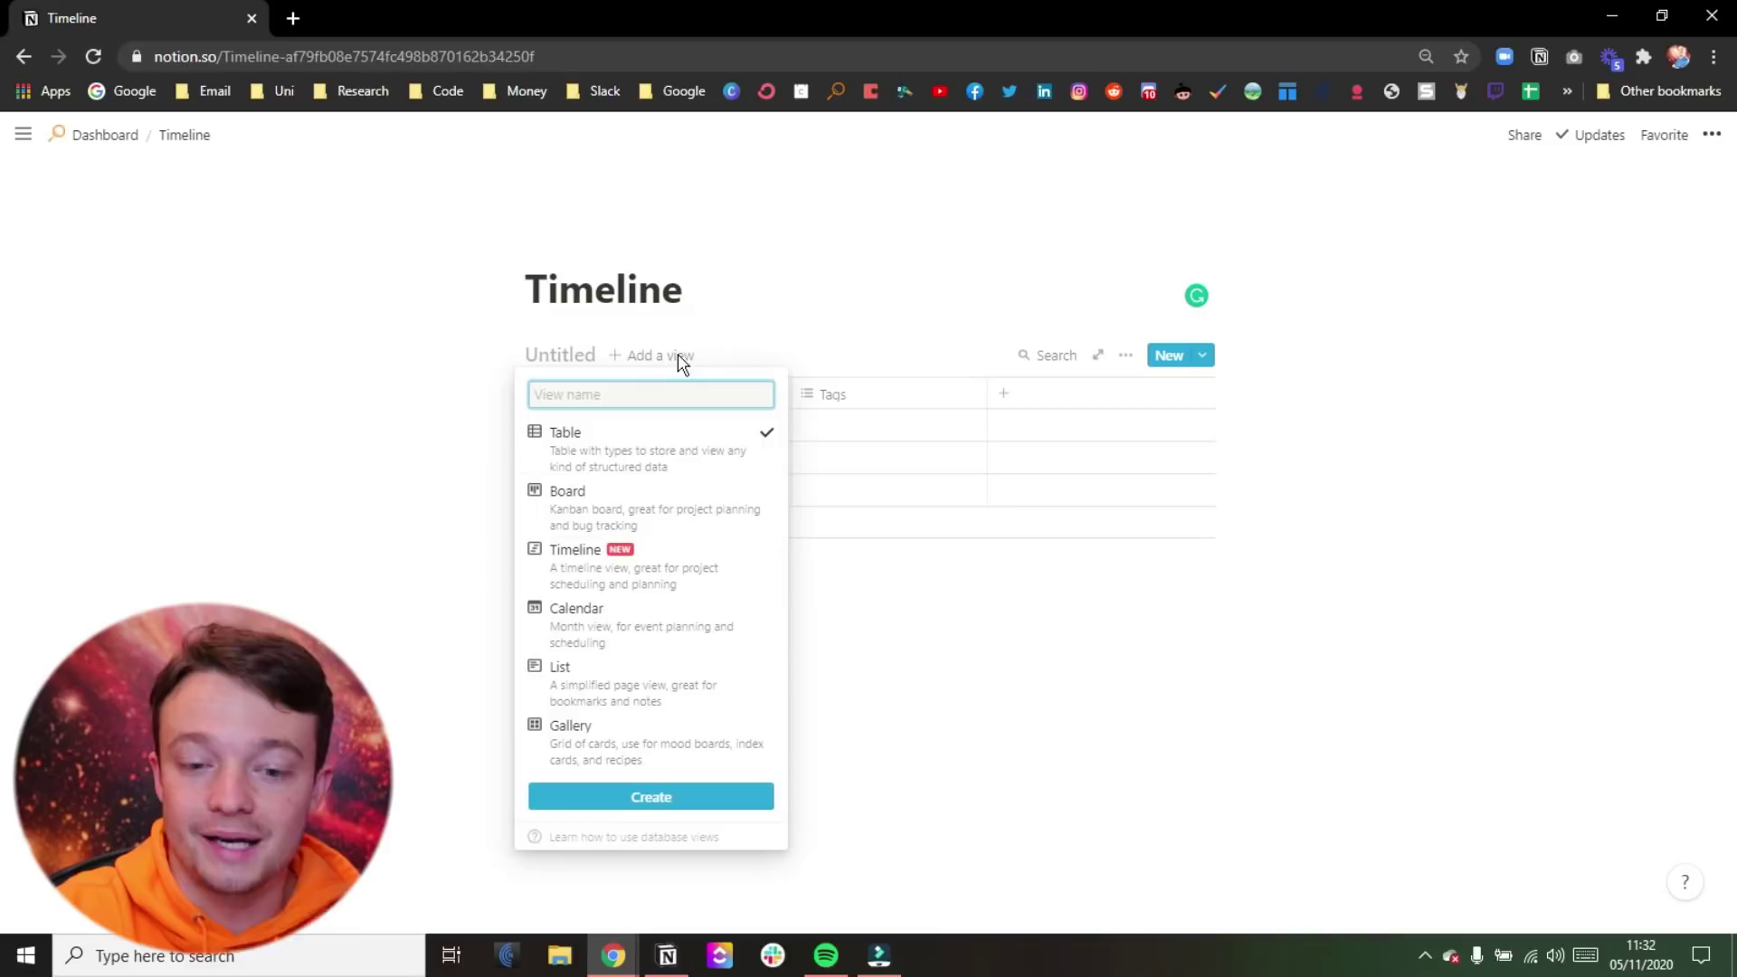
click(646, 568)
click(660, 796)
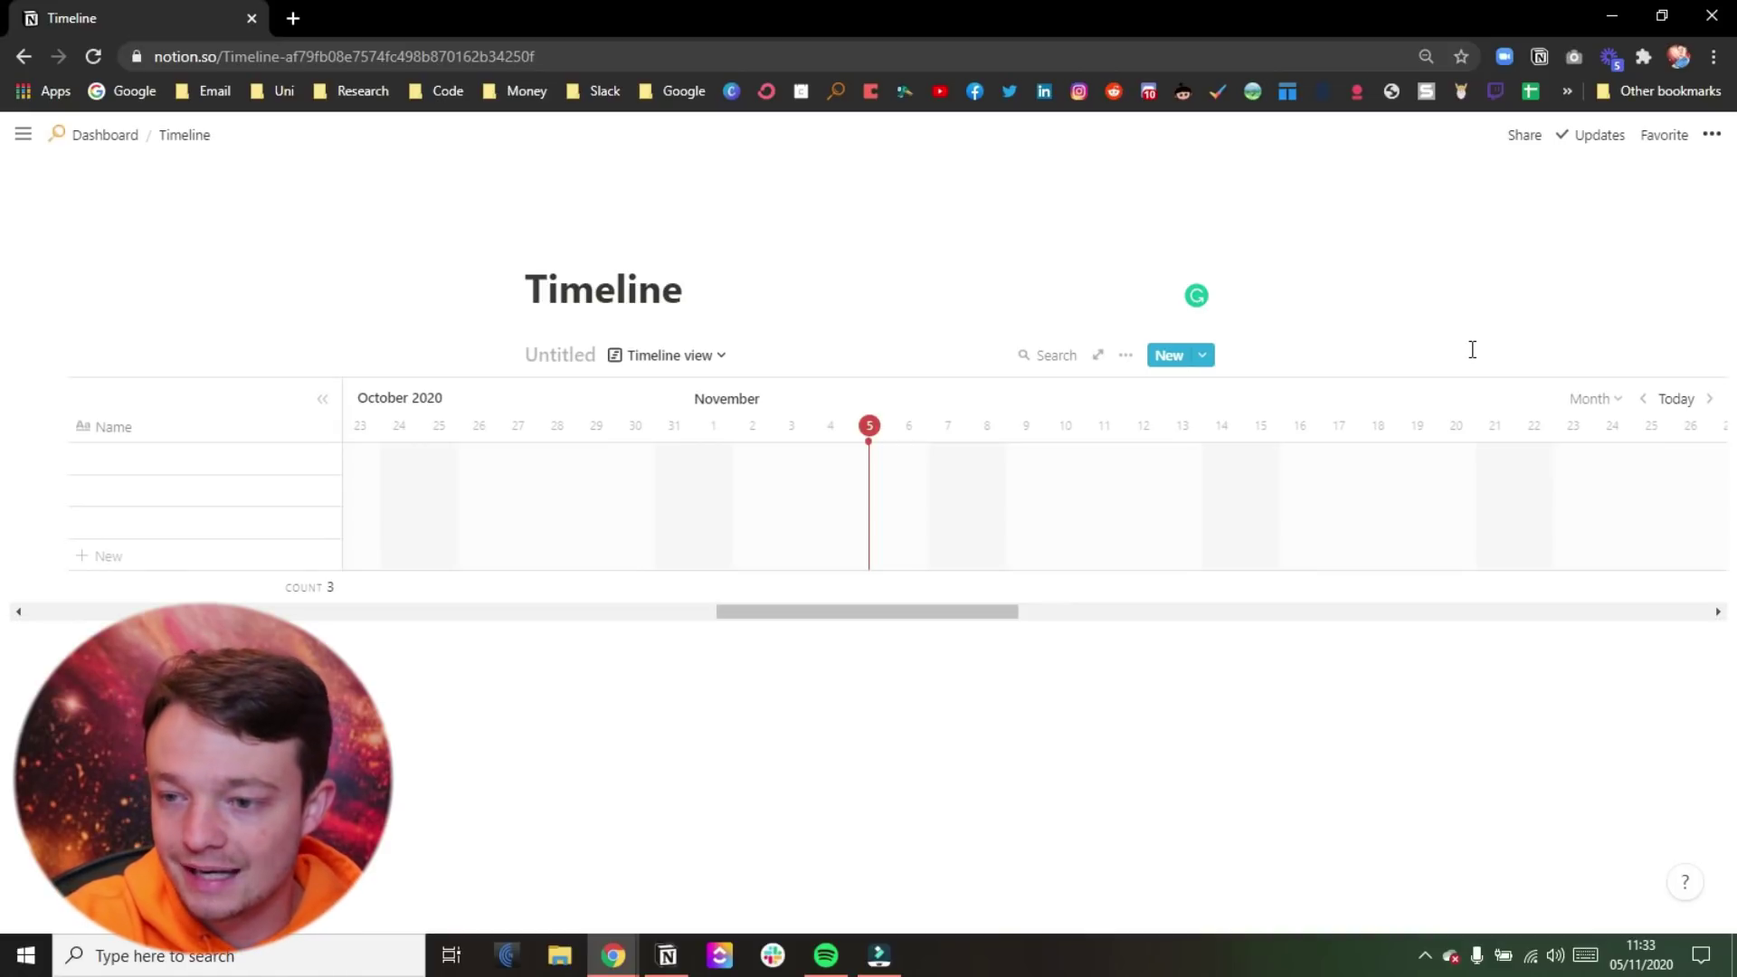
Make the page full width and set the timeline scale to Hours.
click(1711, 135)
click(1698, 300)
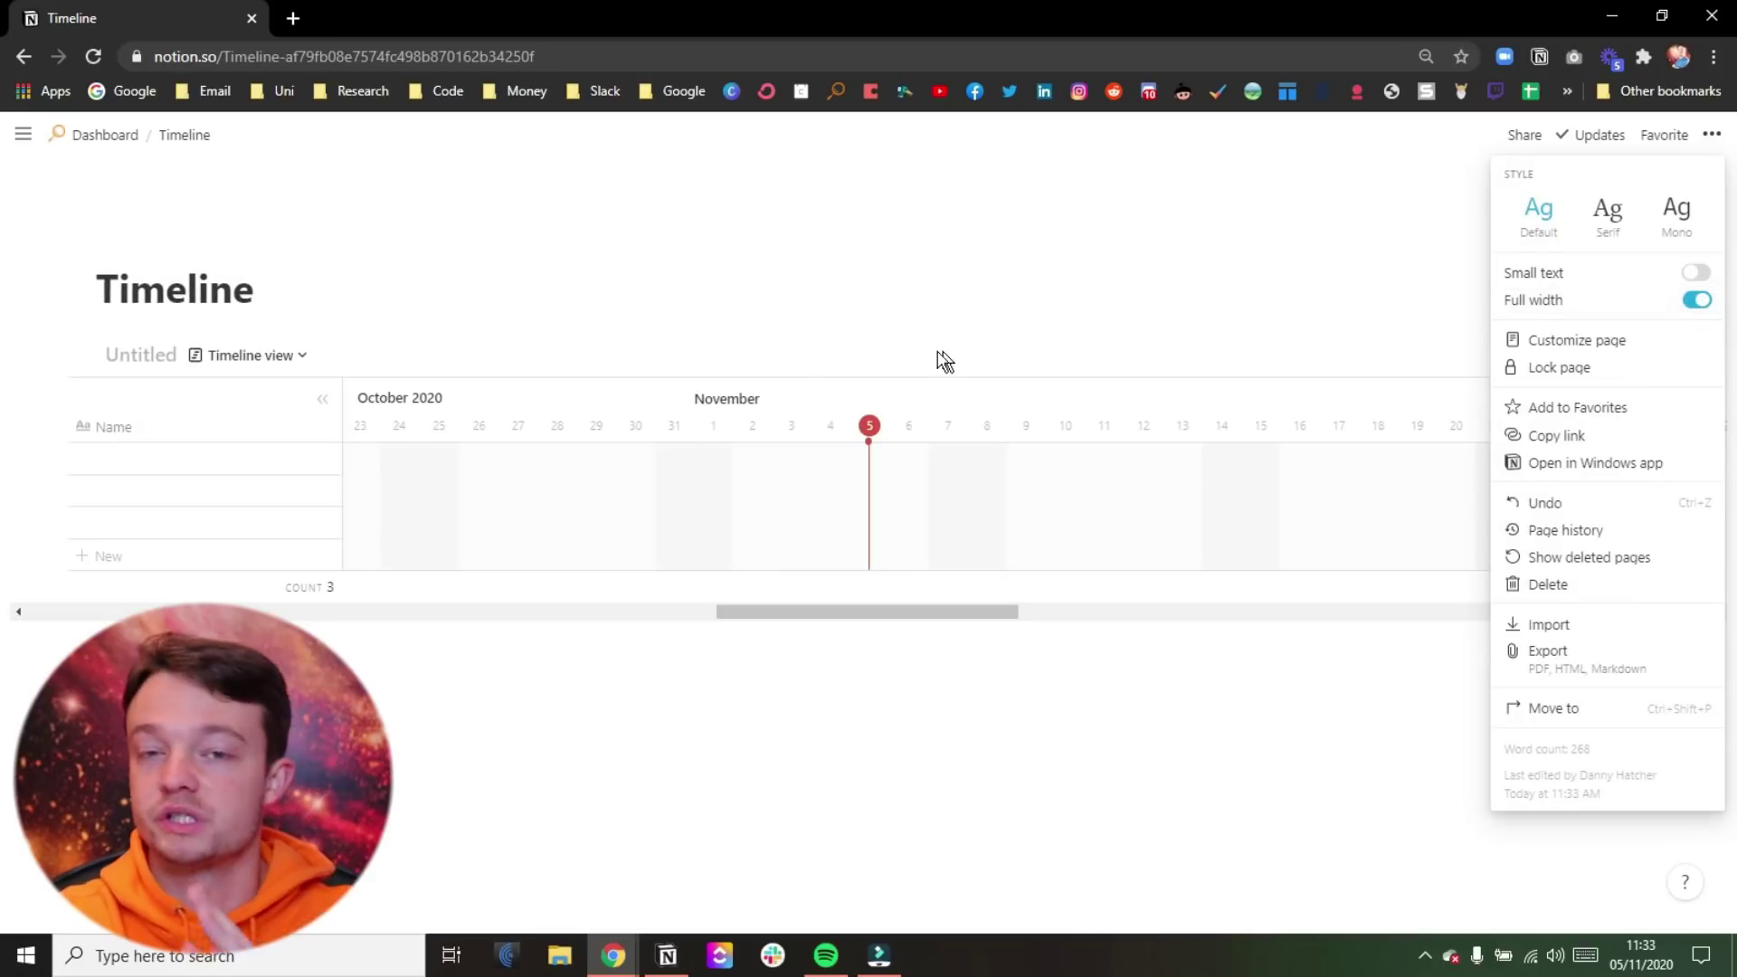
click(627, 292)
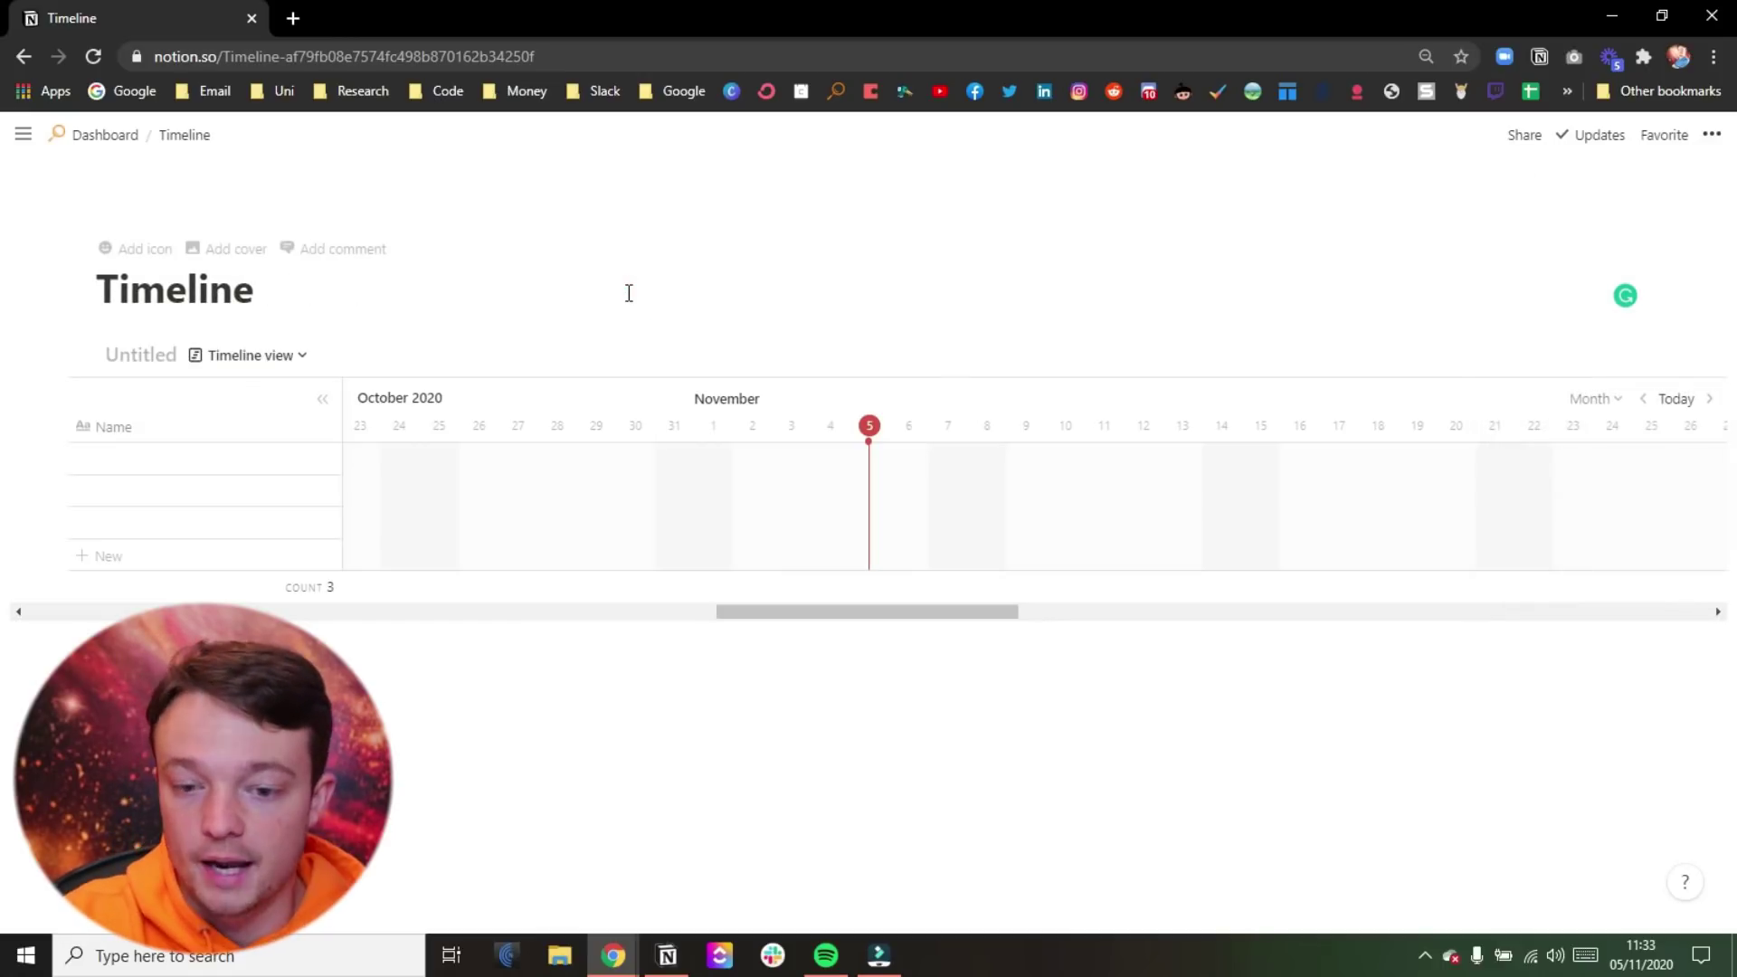
click(1608, 408)
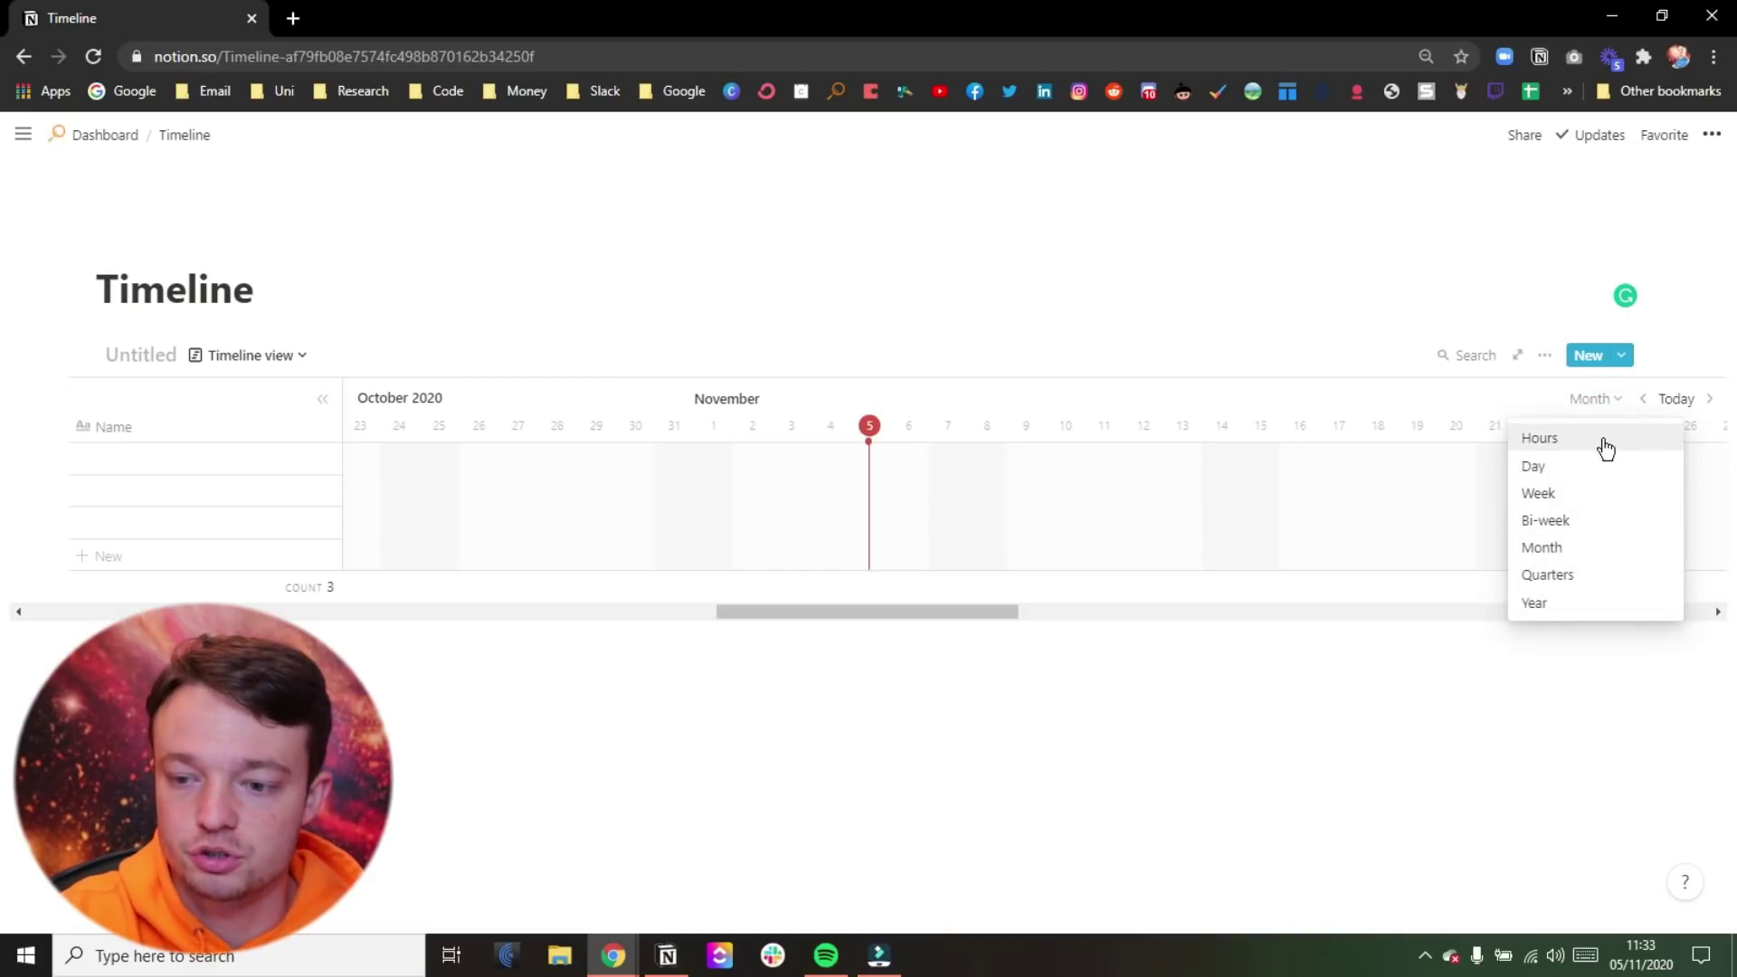
click(1605, 441)
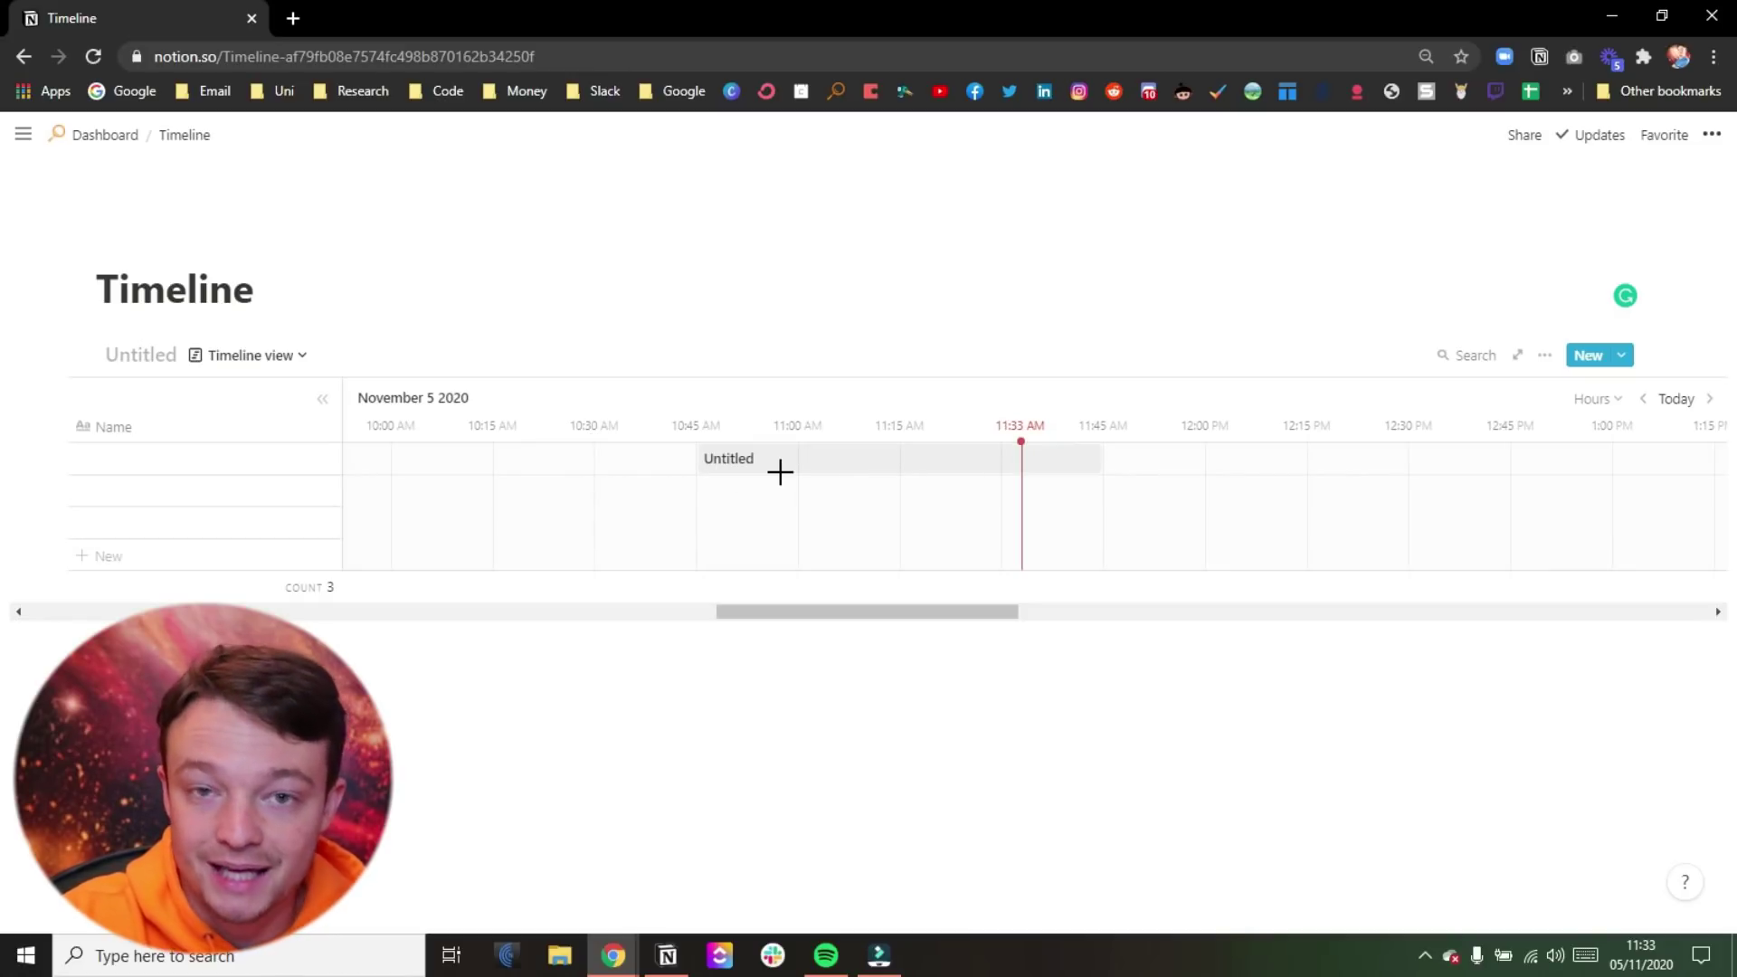
Add two Untitled entries at 10:45 AM, lengthening the second toward 12:30 PM, and open it.
click(724, 461)
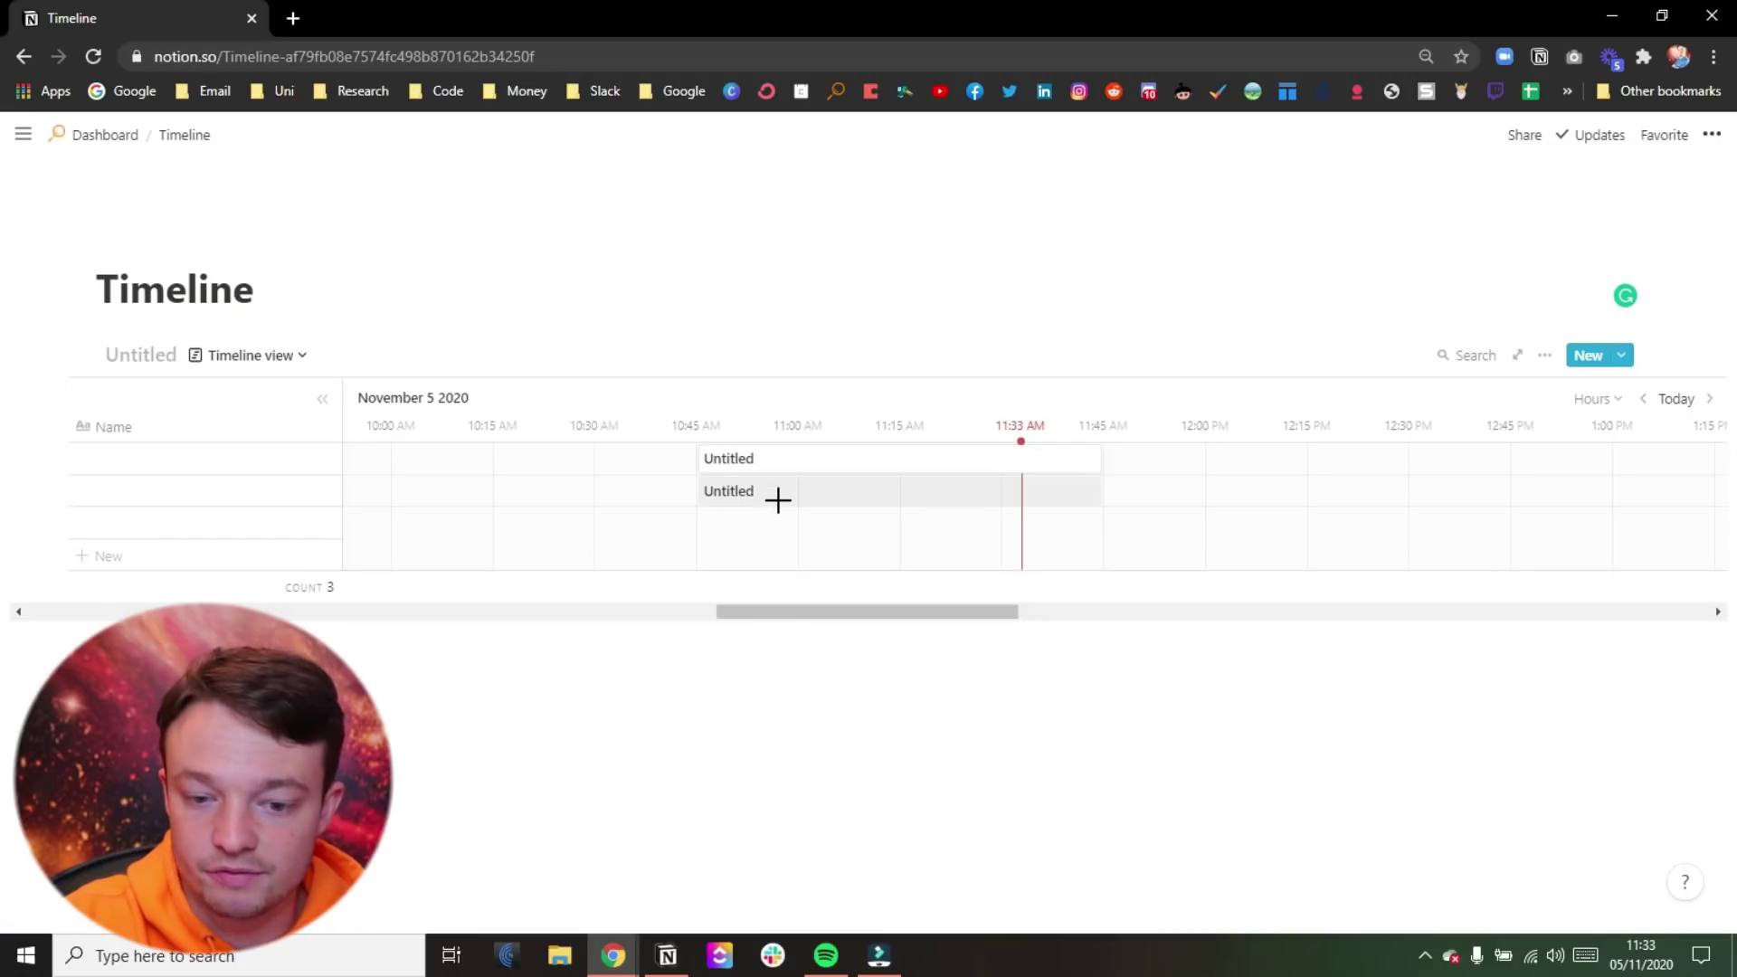
click(776, 463)
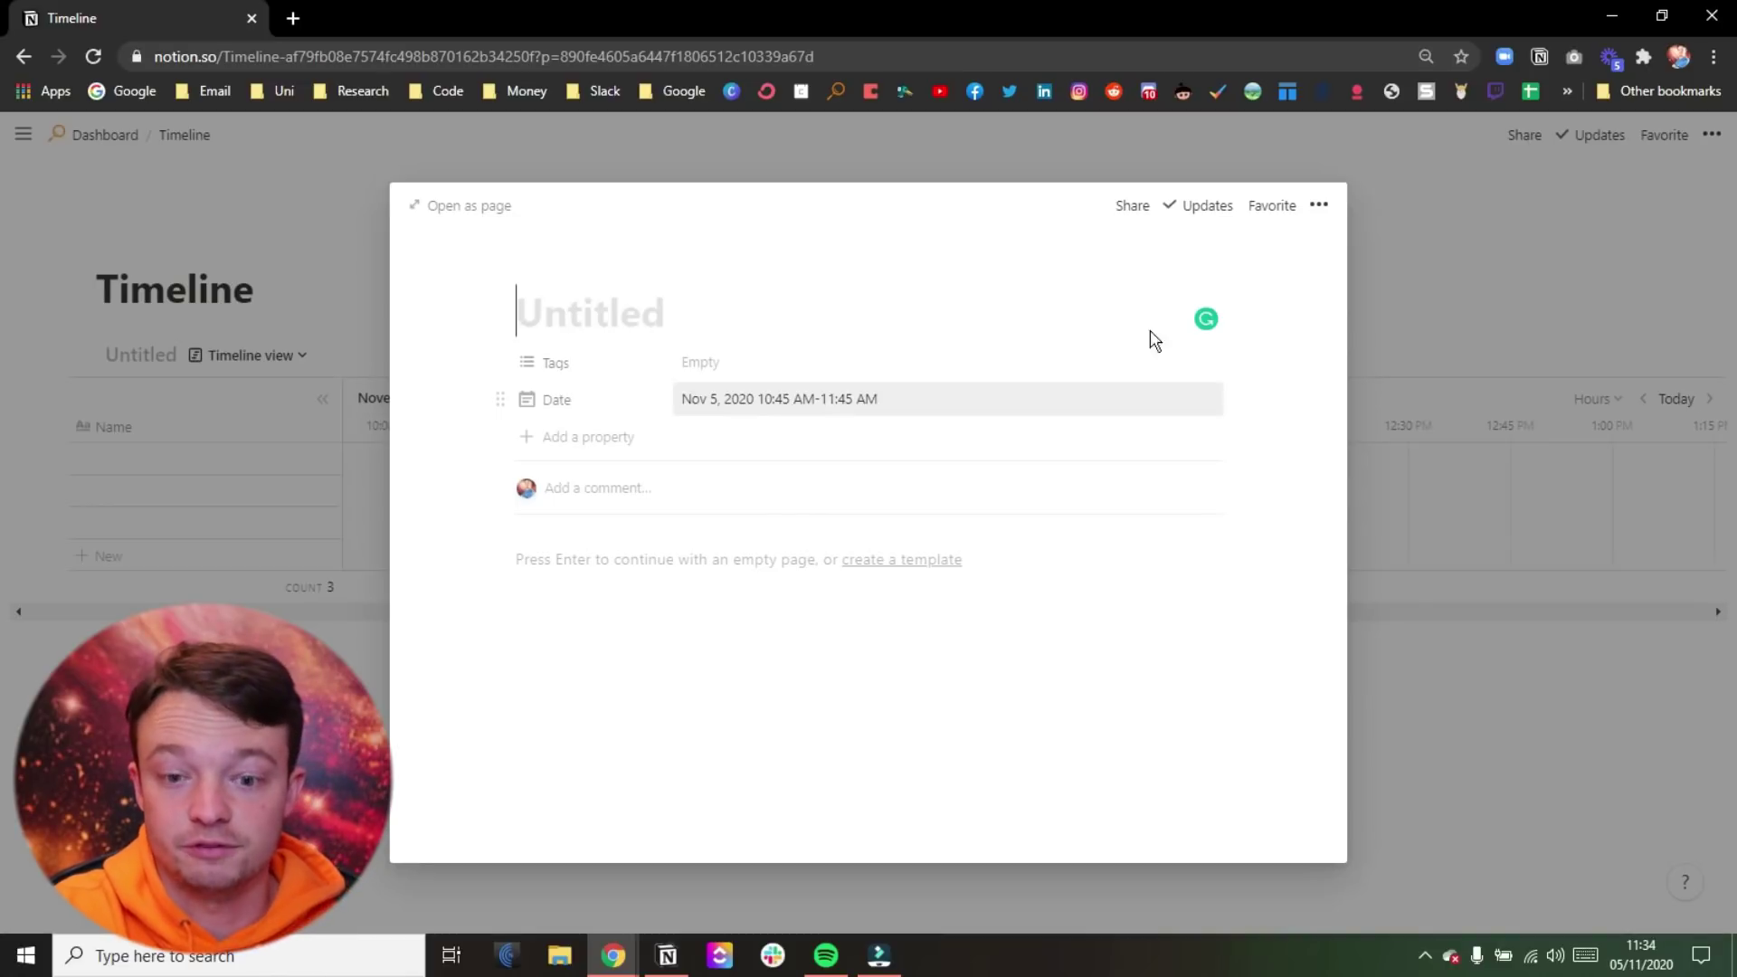
click(1420, 269)
click(716, 486)
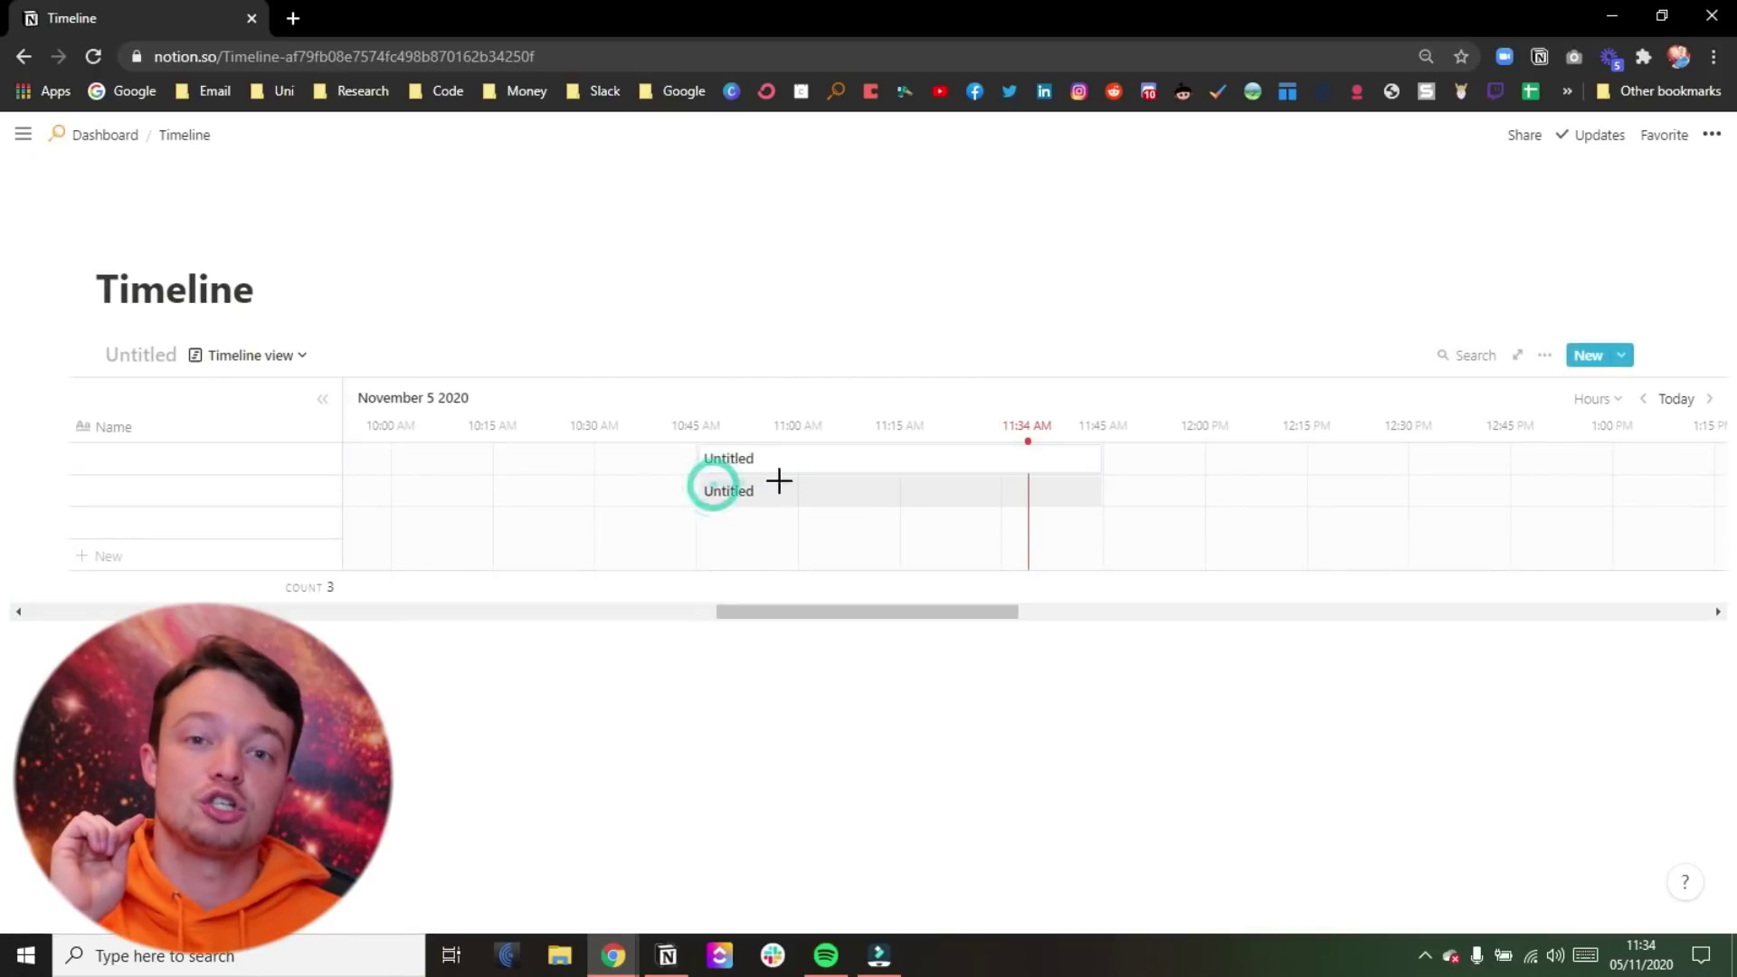
mouse_move(1101, 497)
mouse_down()
mouse_move(1473, 492)
mouse_move(1067, 504)
mouse_up()
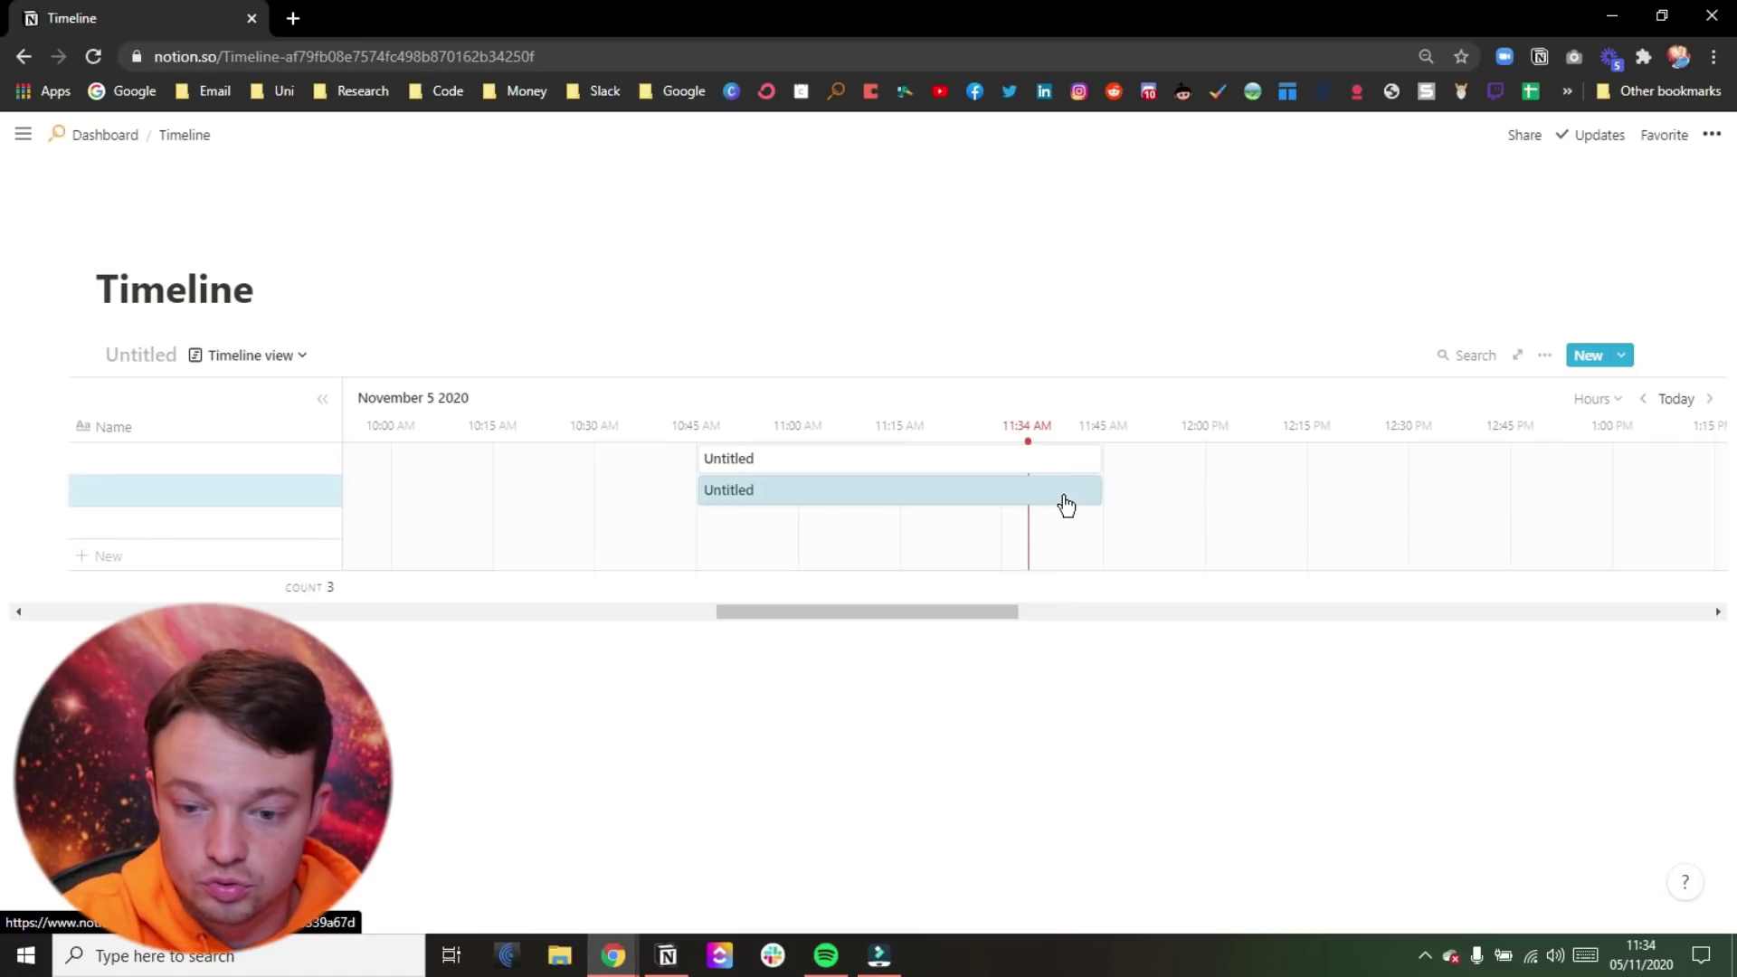
click(994, 504)
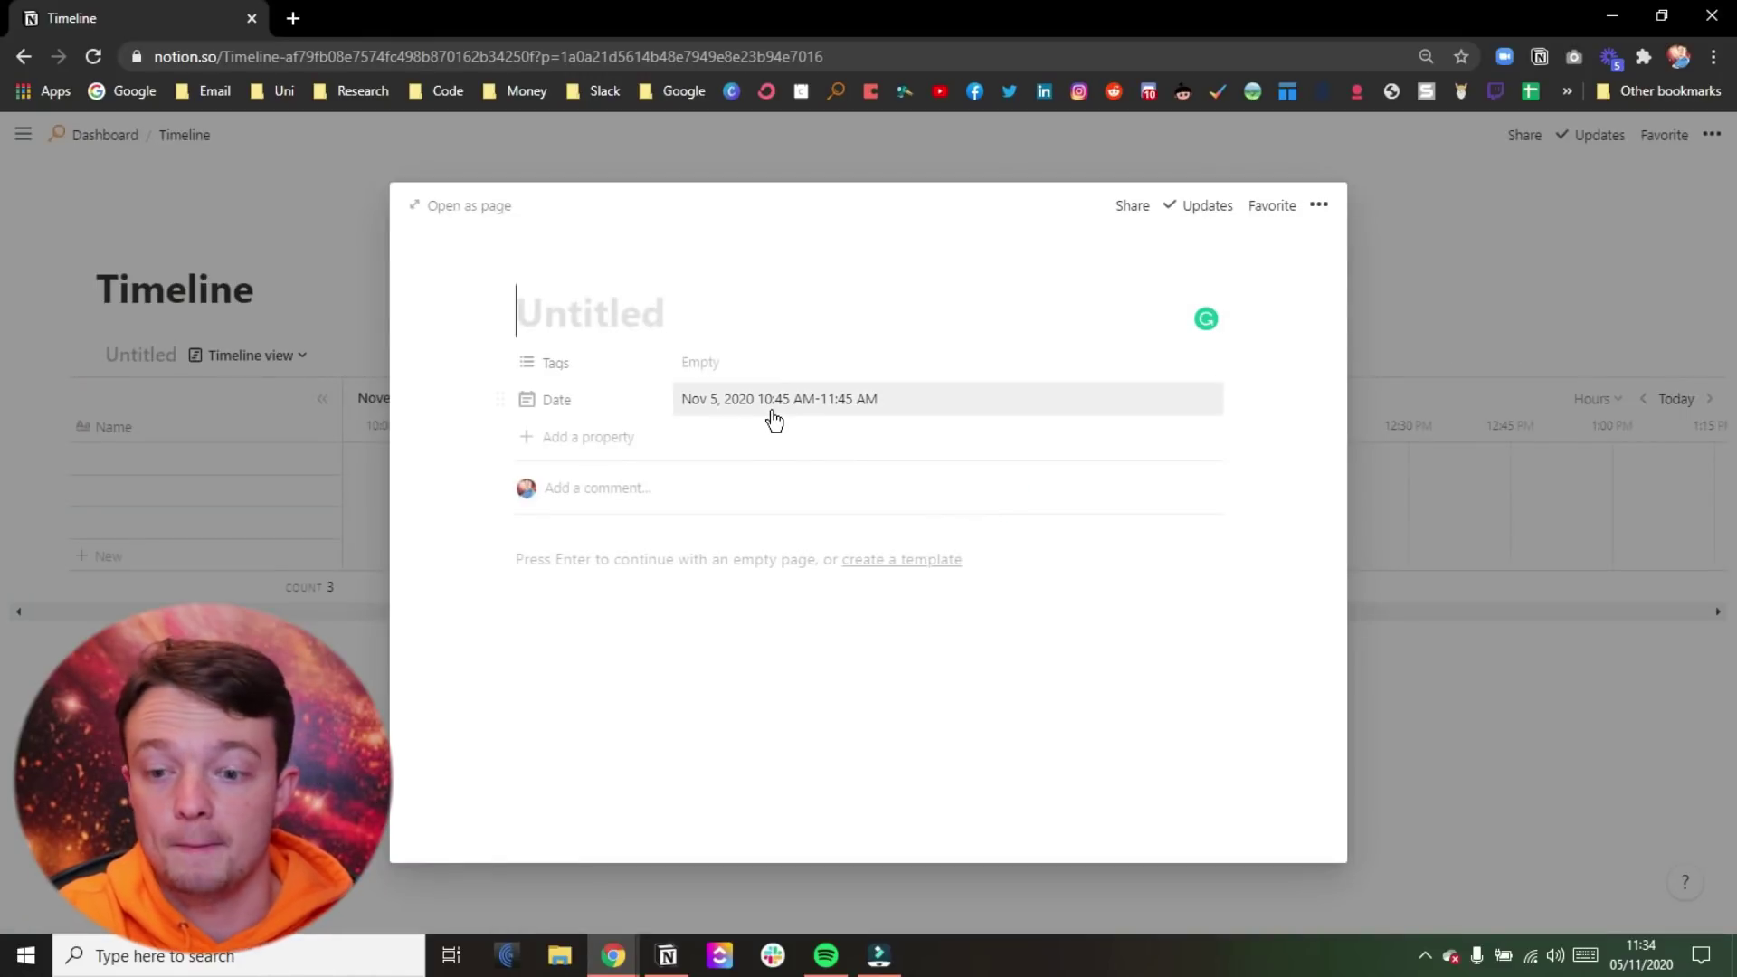
Delete the second Untitled entry and switch the timeline to Day scale.
click(1321, 207)
click(1296, 628)
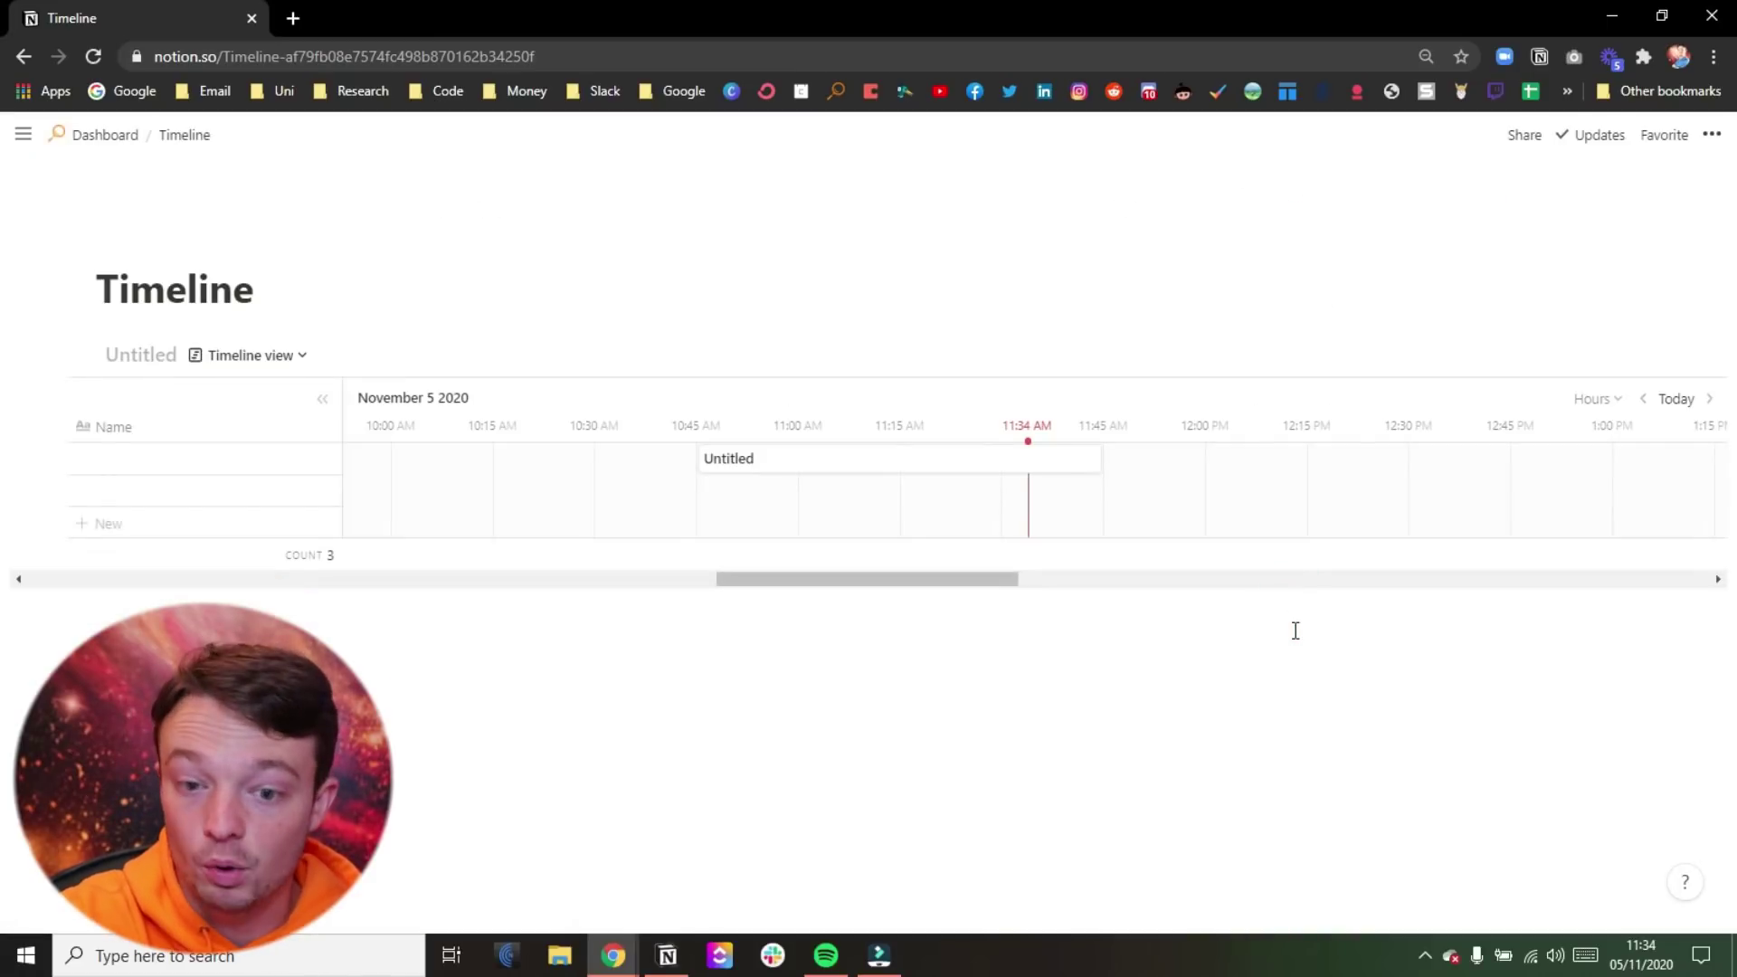
click(1596, 400)
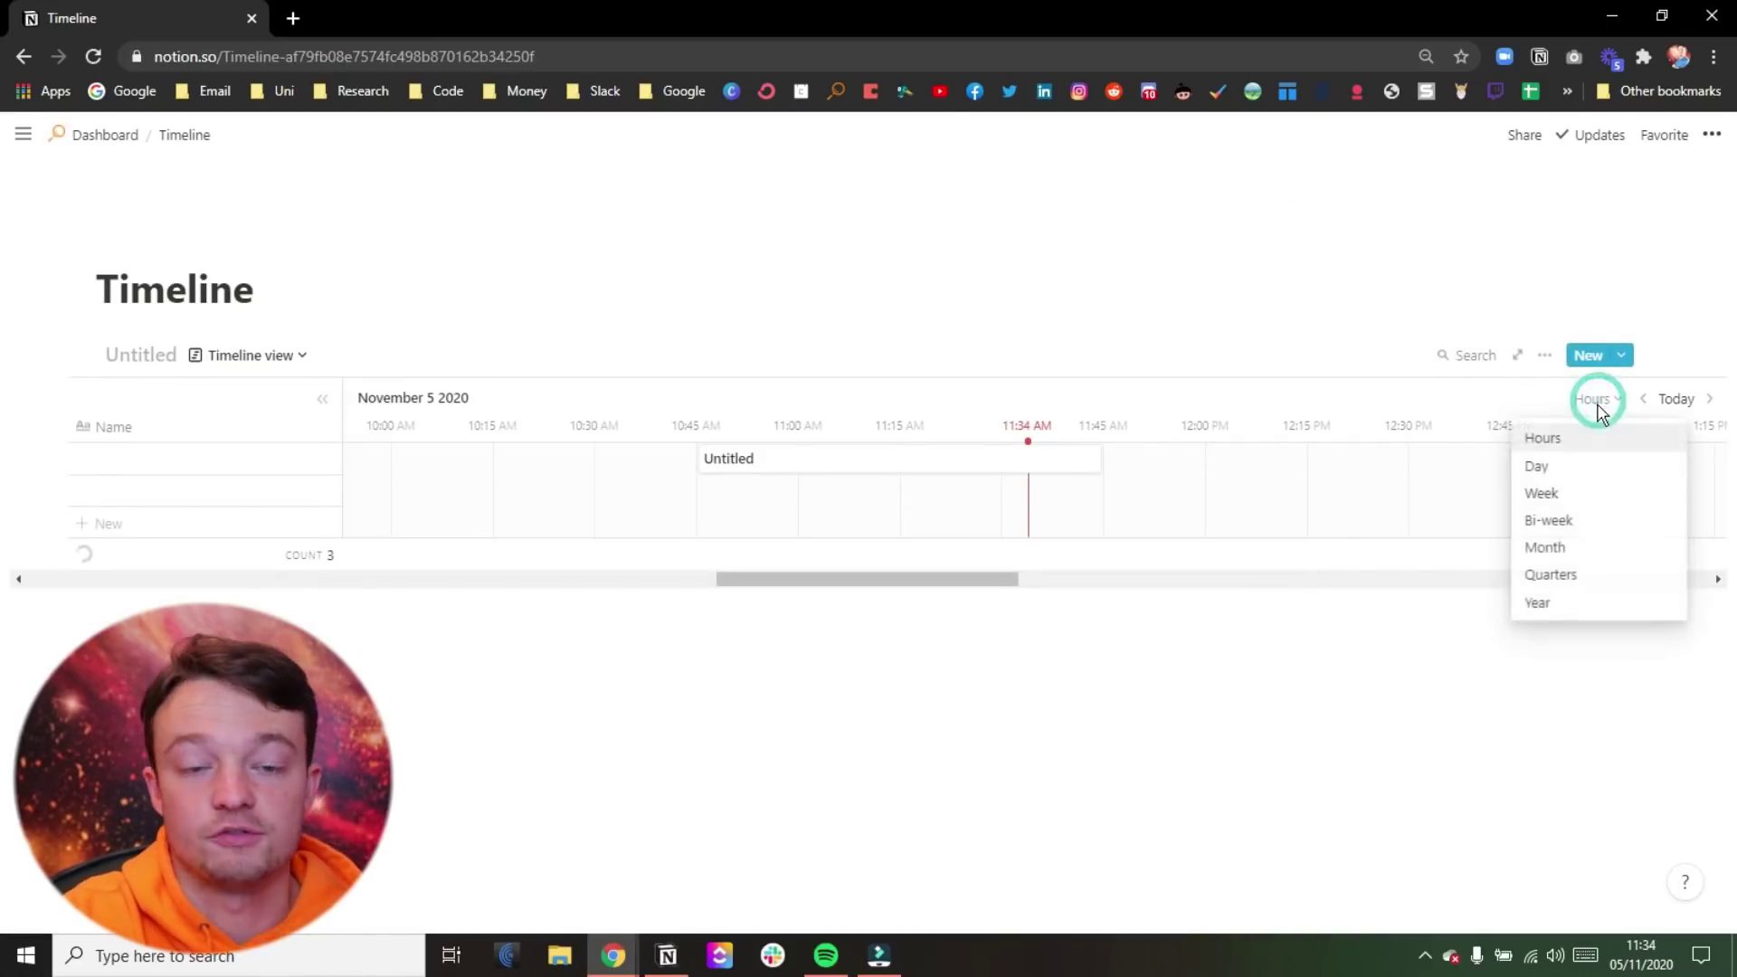
click(1589, 475)
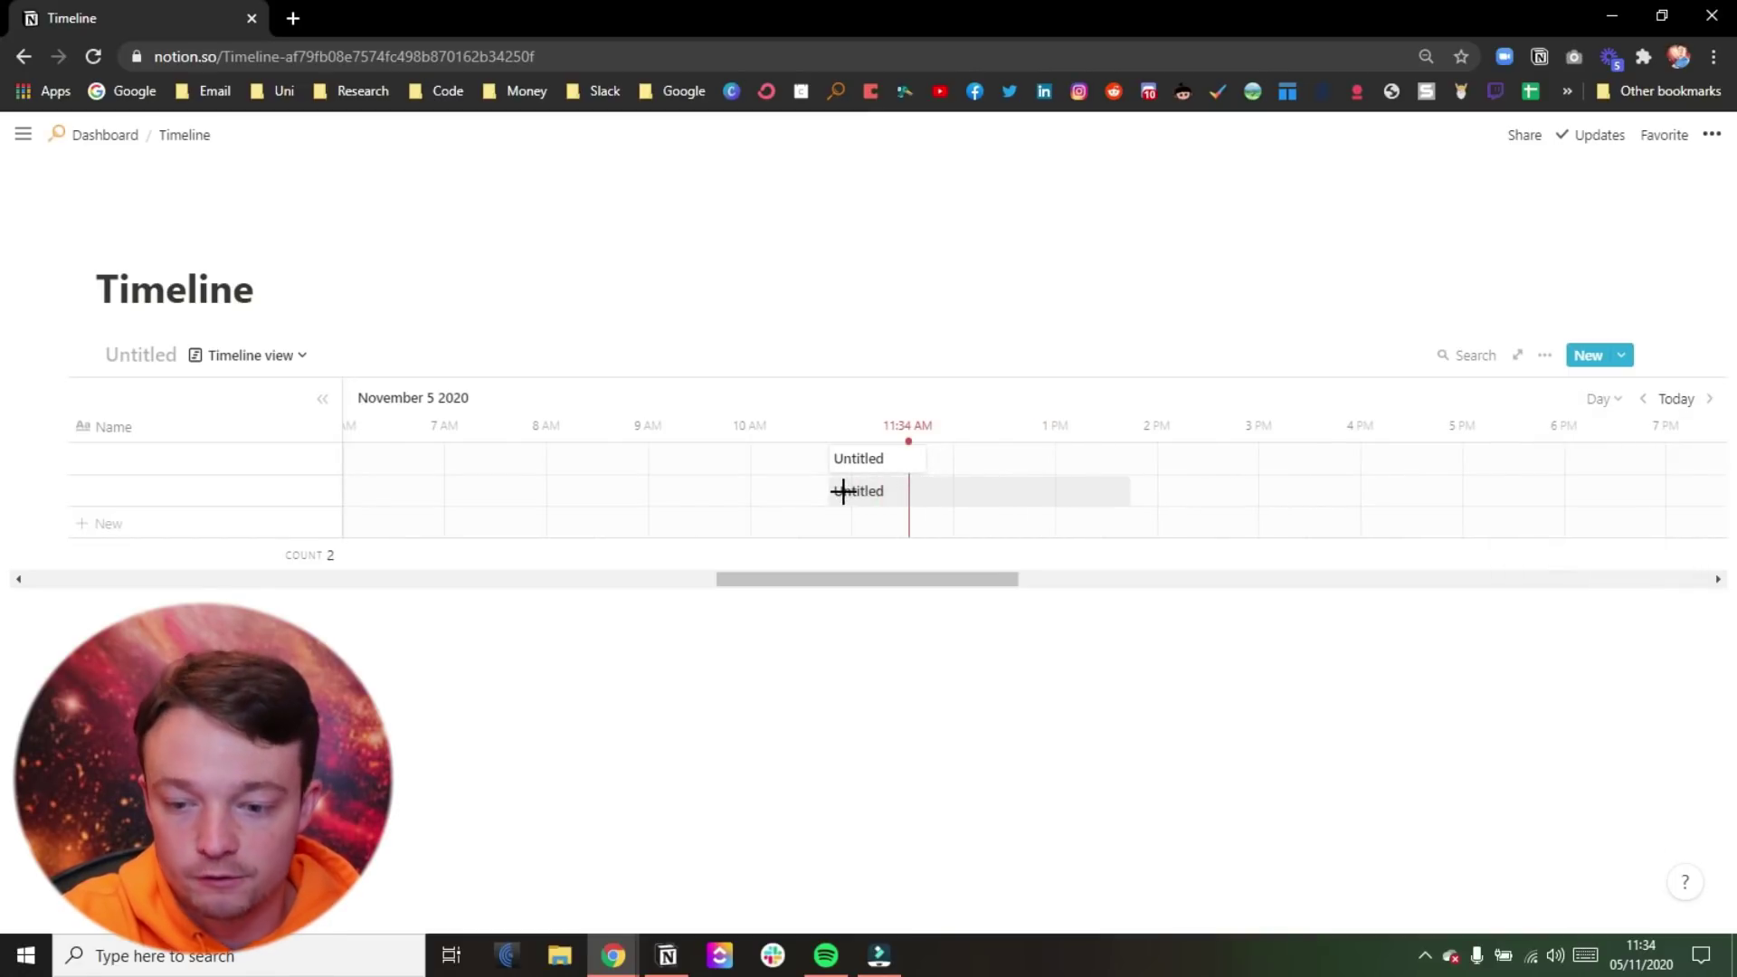
Add an entry named 'day' in the second row, then switch the timeline to Week scale.
click(845, 492)
click(888, 501)
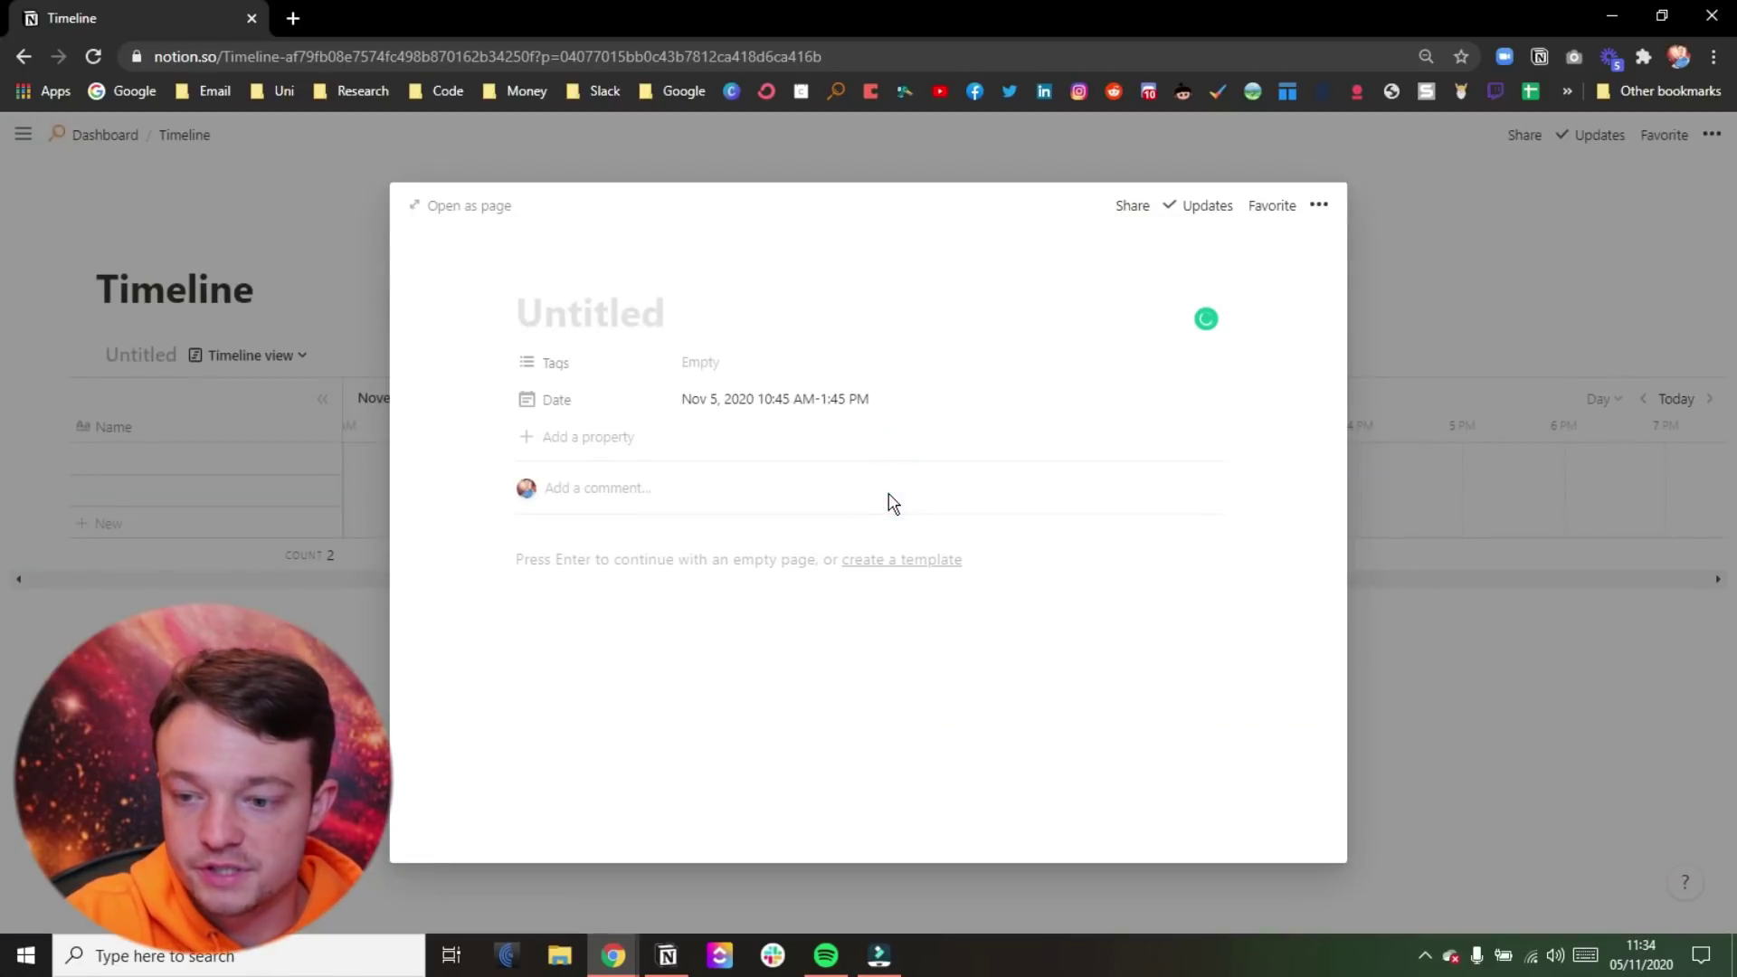
text(day)
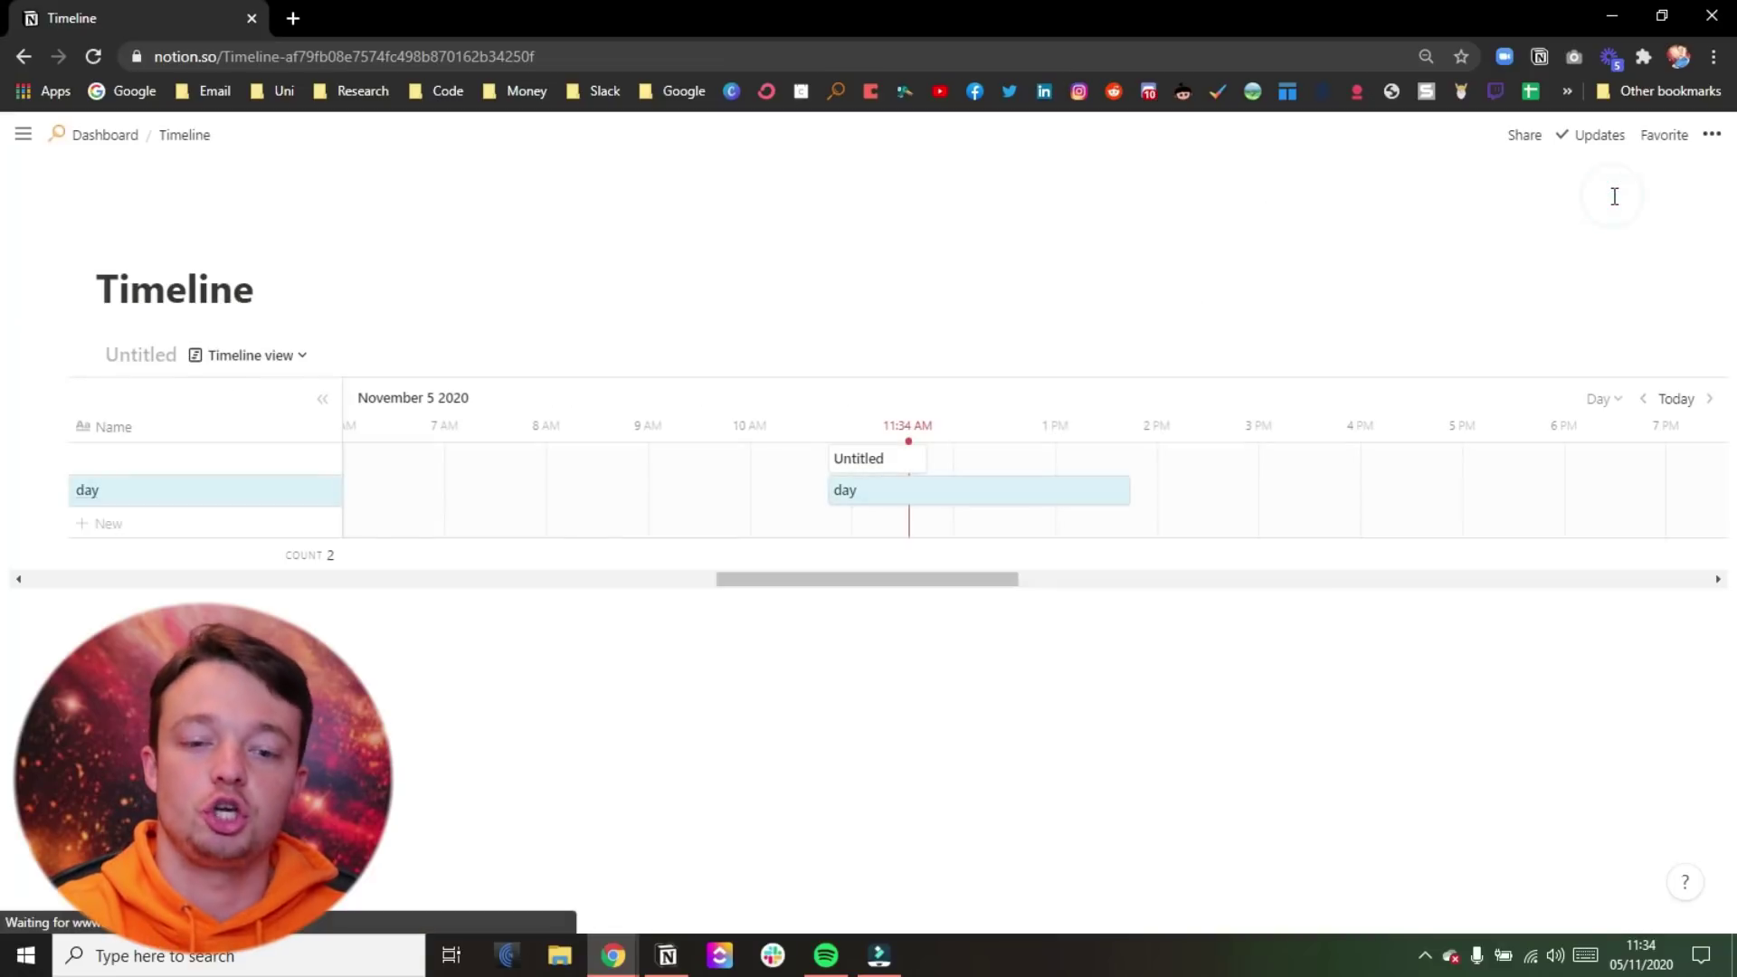
click(1612, 196)
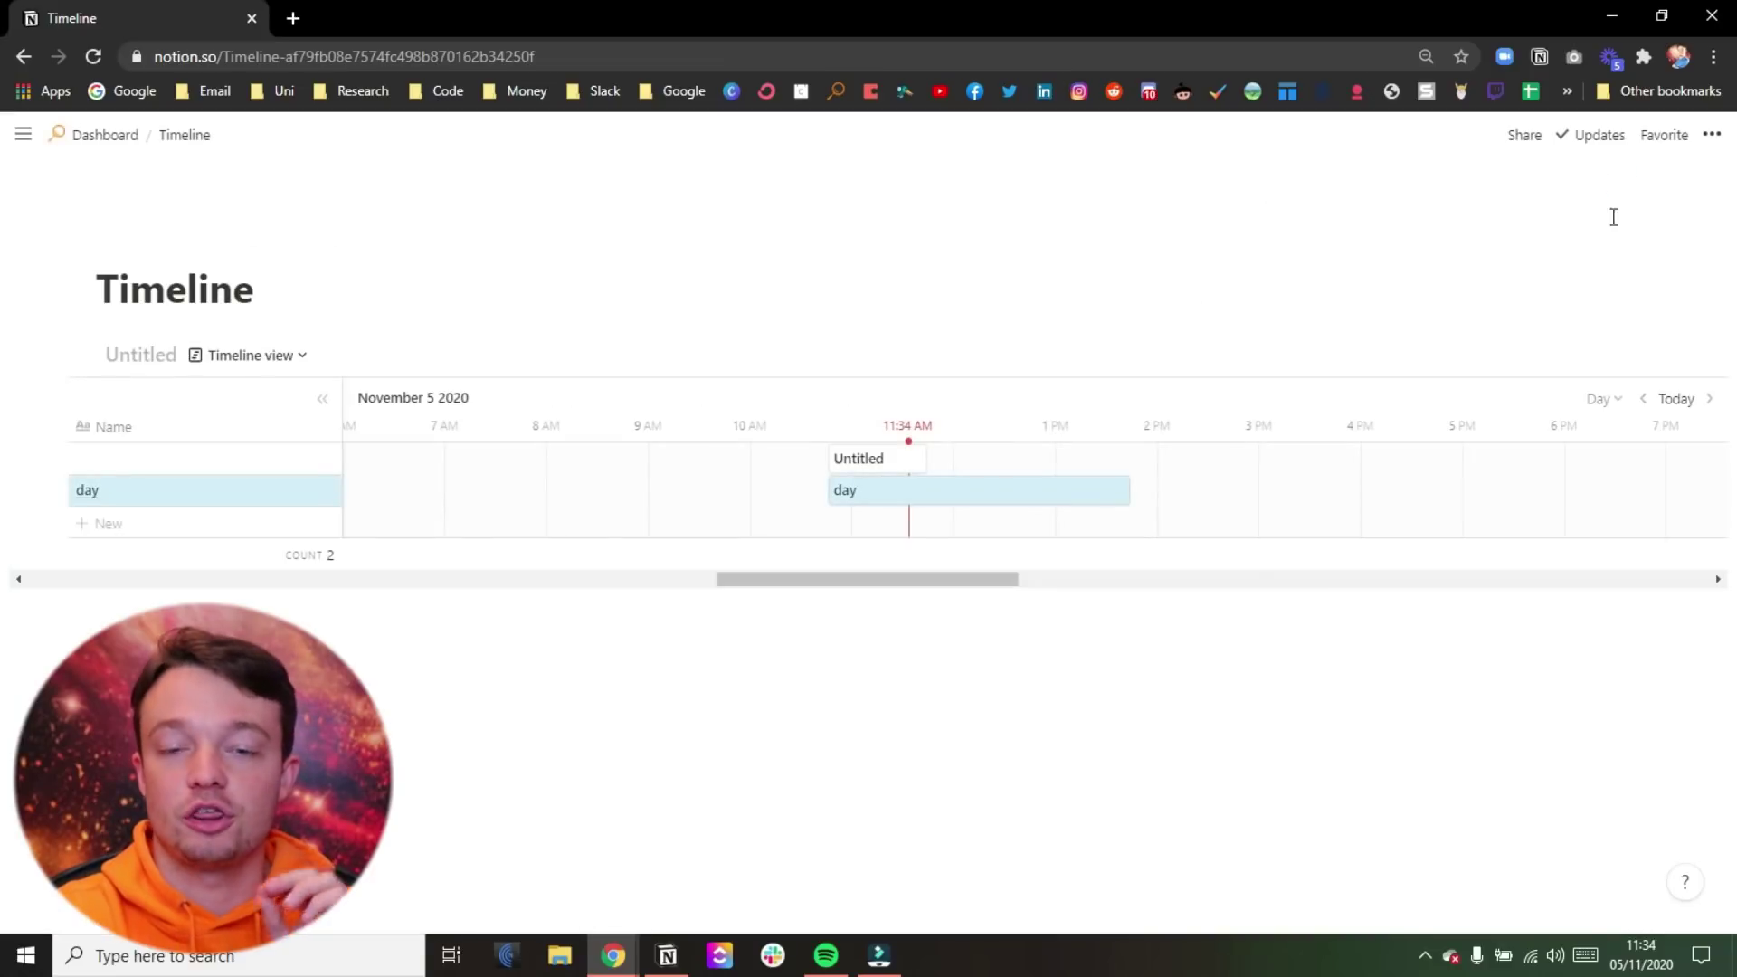
click(1609, 399)
click(1600, 491)
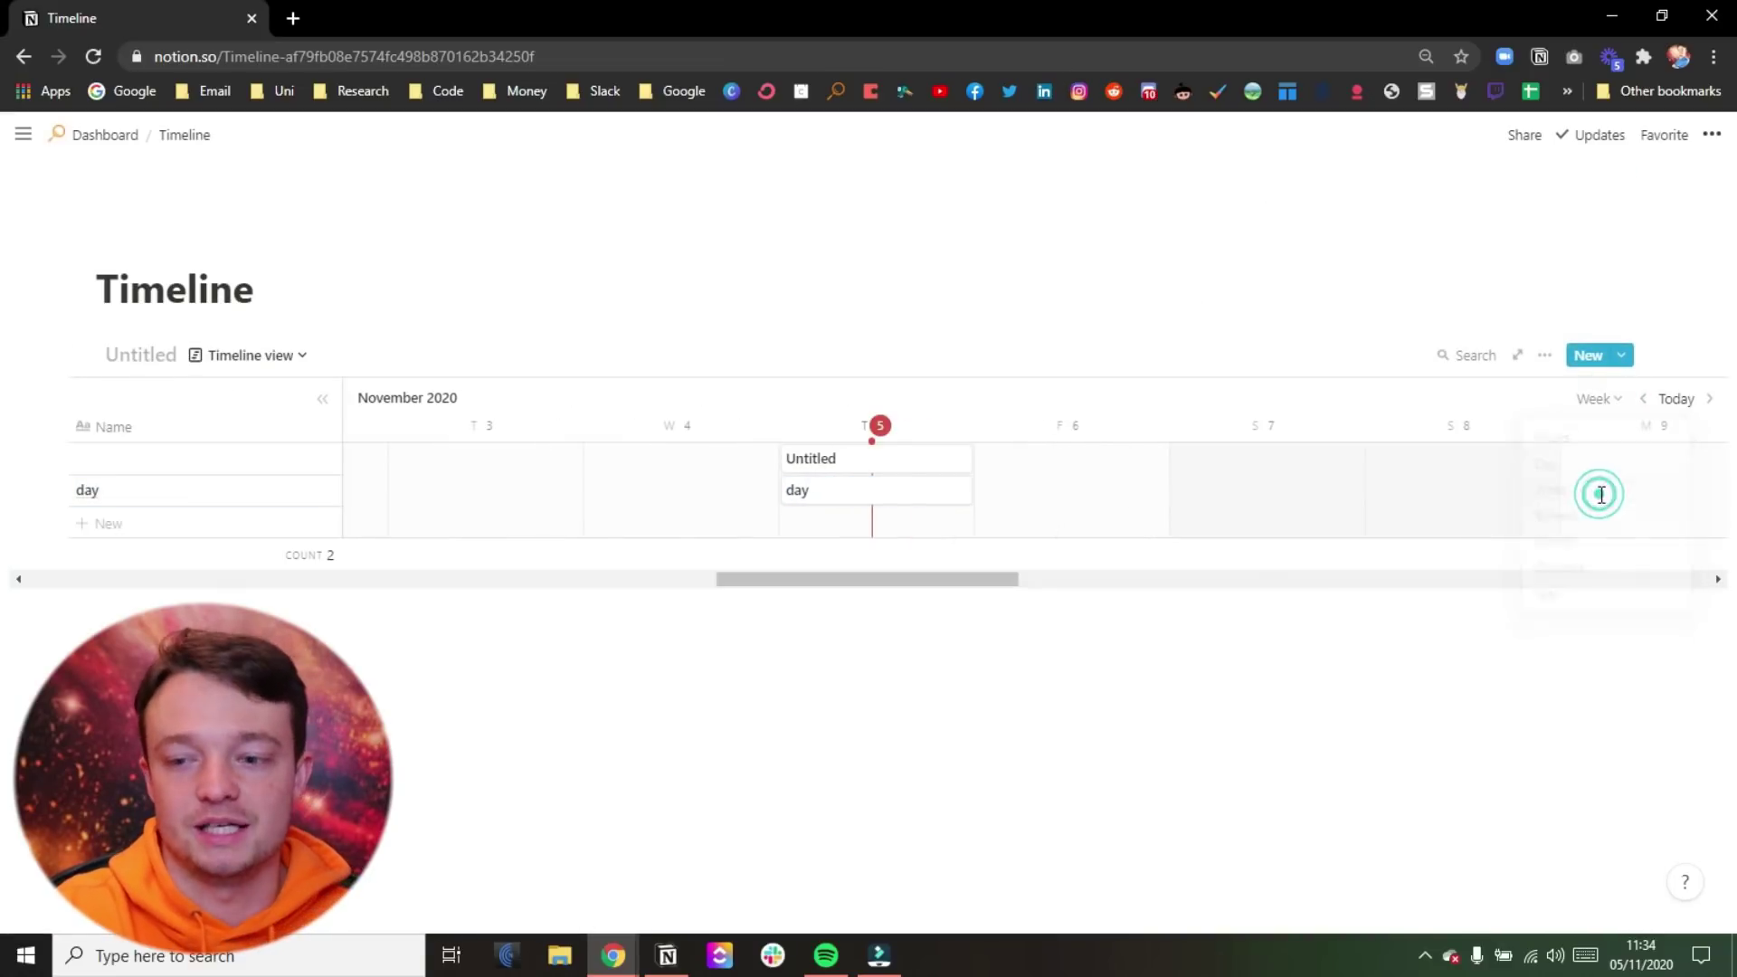
Add a new entry on Nov 5 below day, named 'week'.
click(805, 522)
click(830, 529)
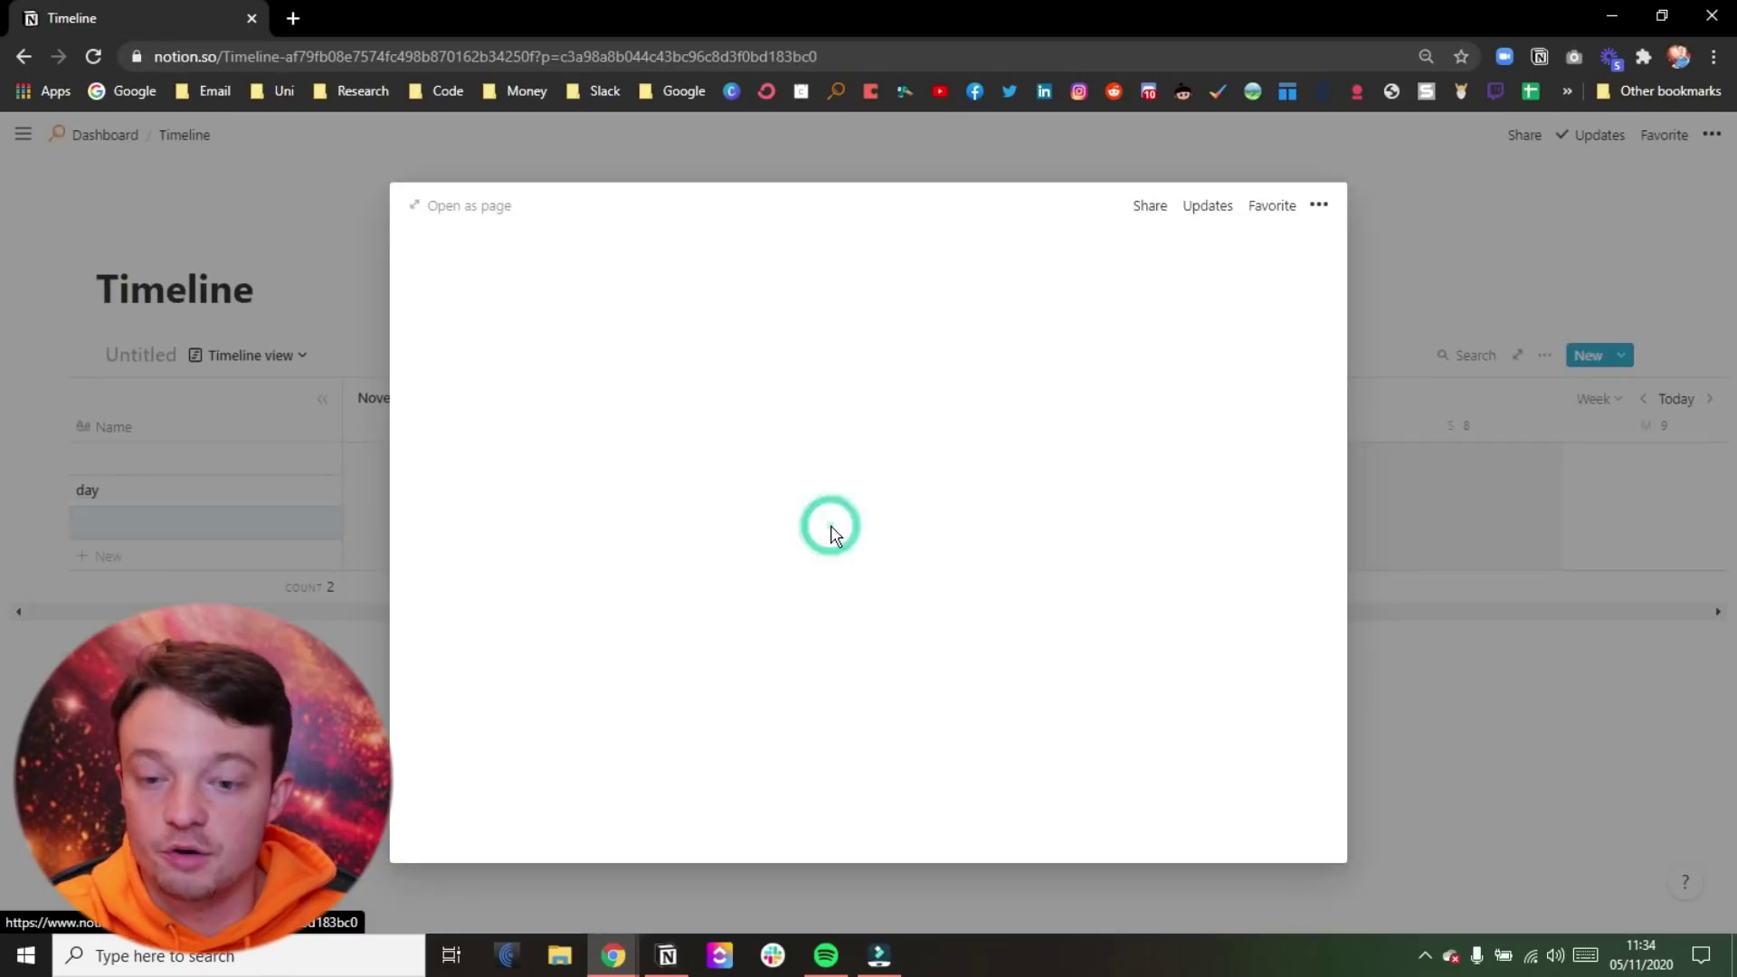
text(wek)
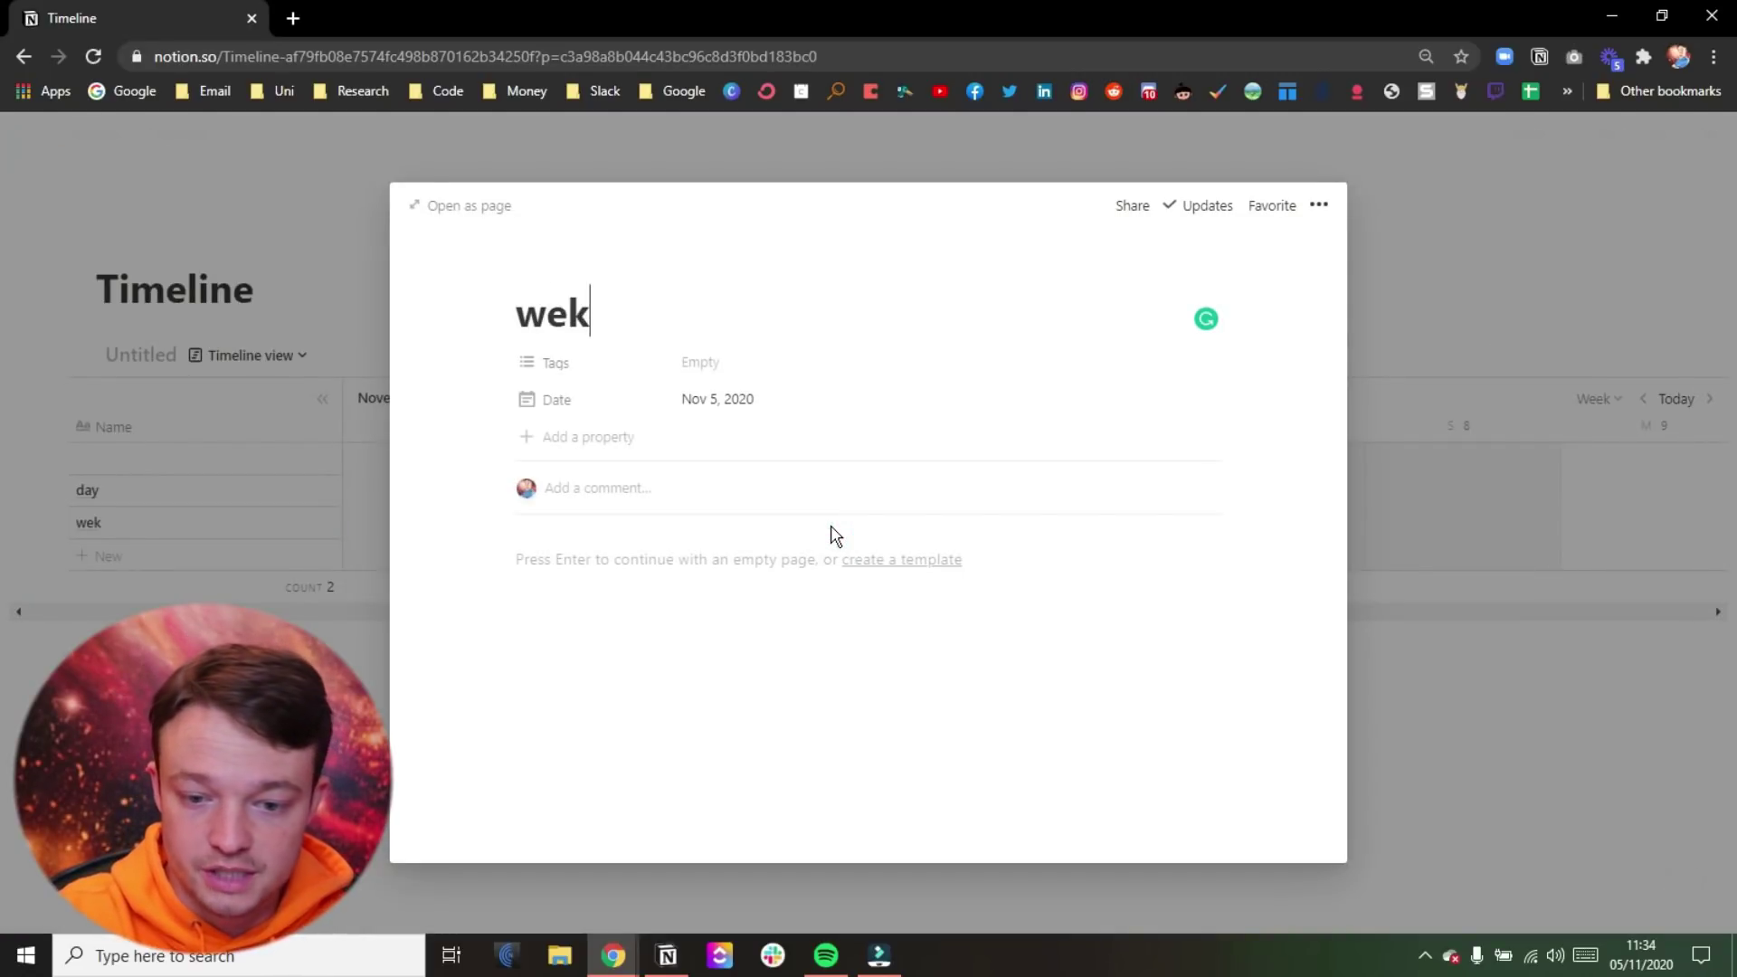
key(BackSpace)
text(ek)
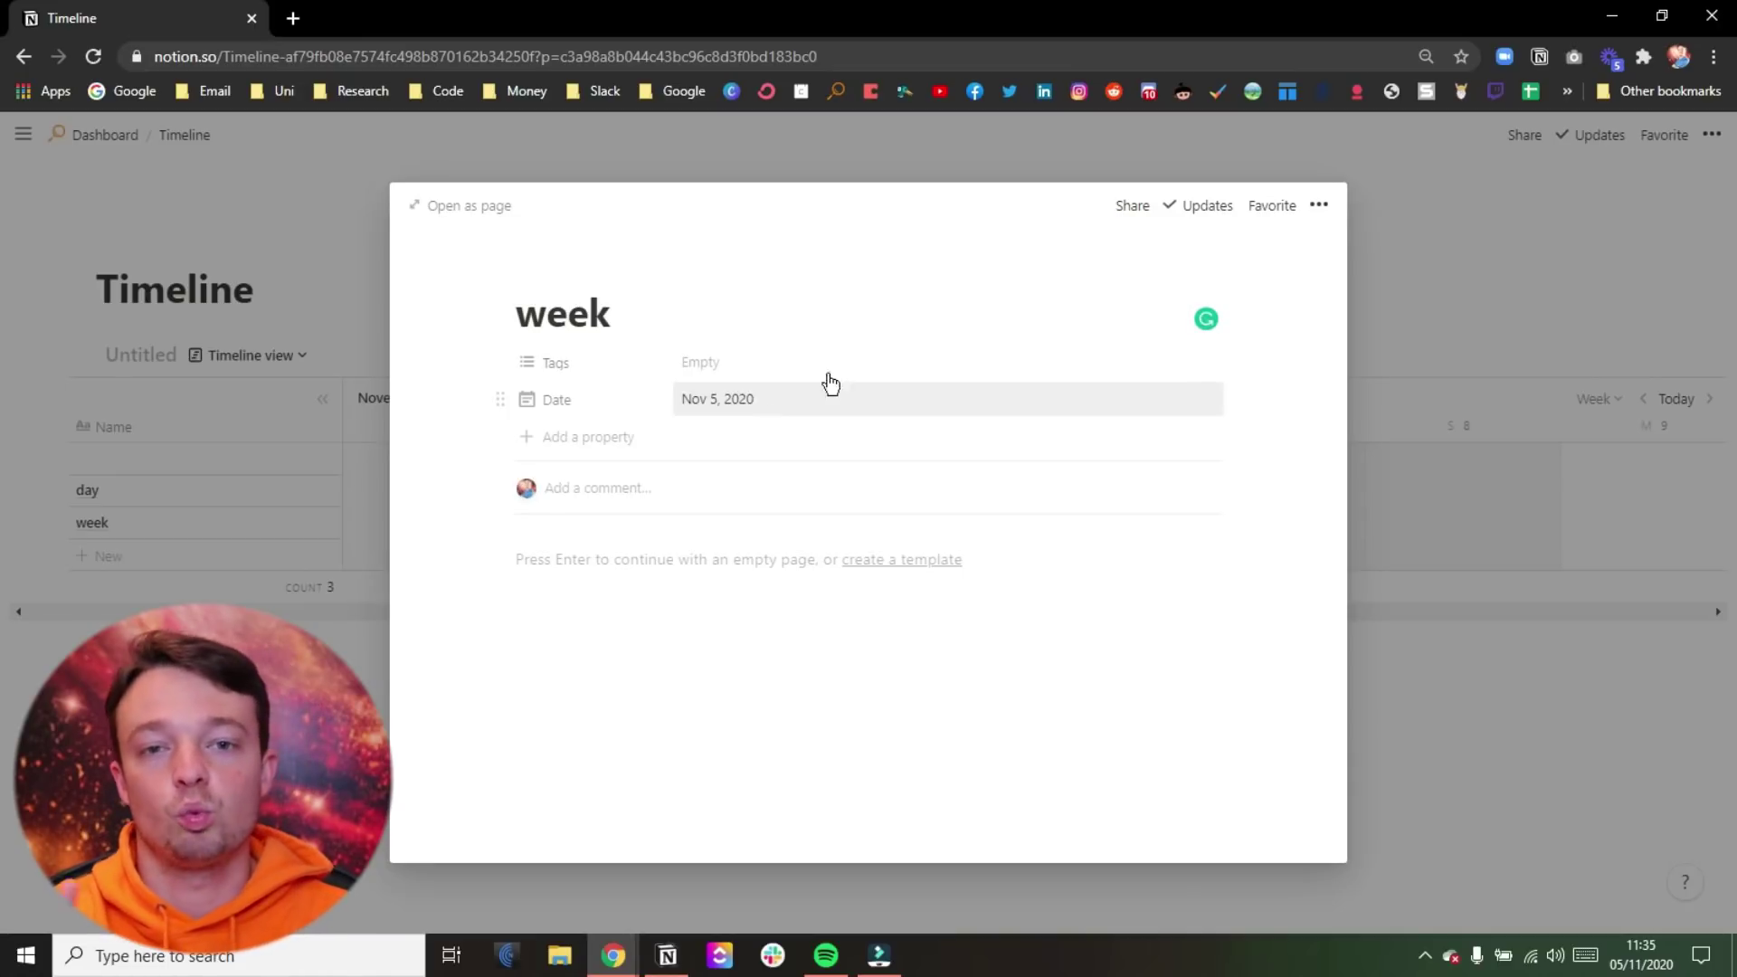
click(1370, 237)
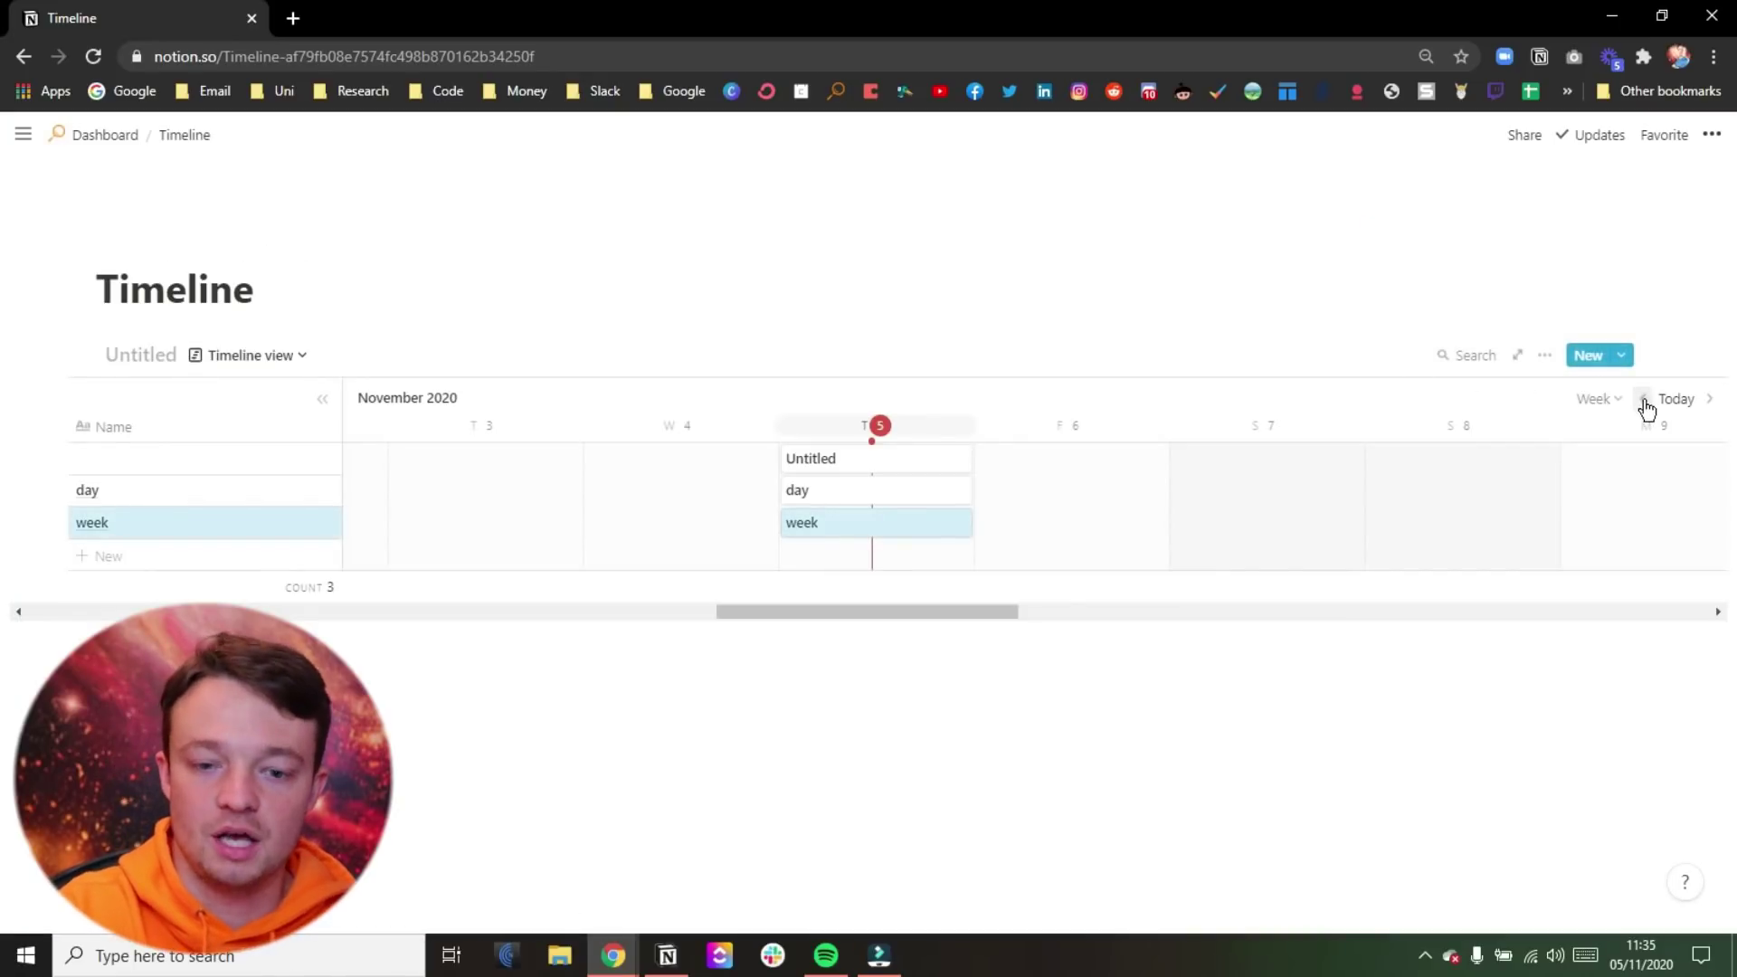
Switch to Bi-week scale and add an entry named 'bi weekly' on Nov 5.
click(1604, 398)
click(1603, 522)
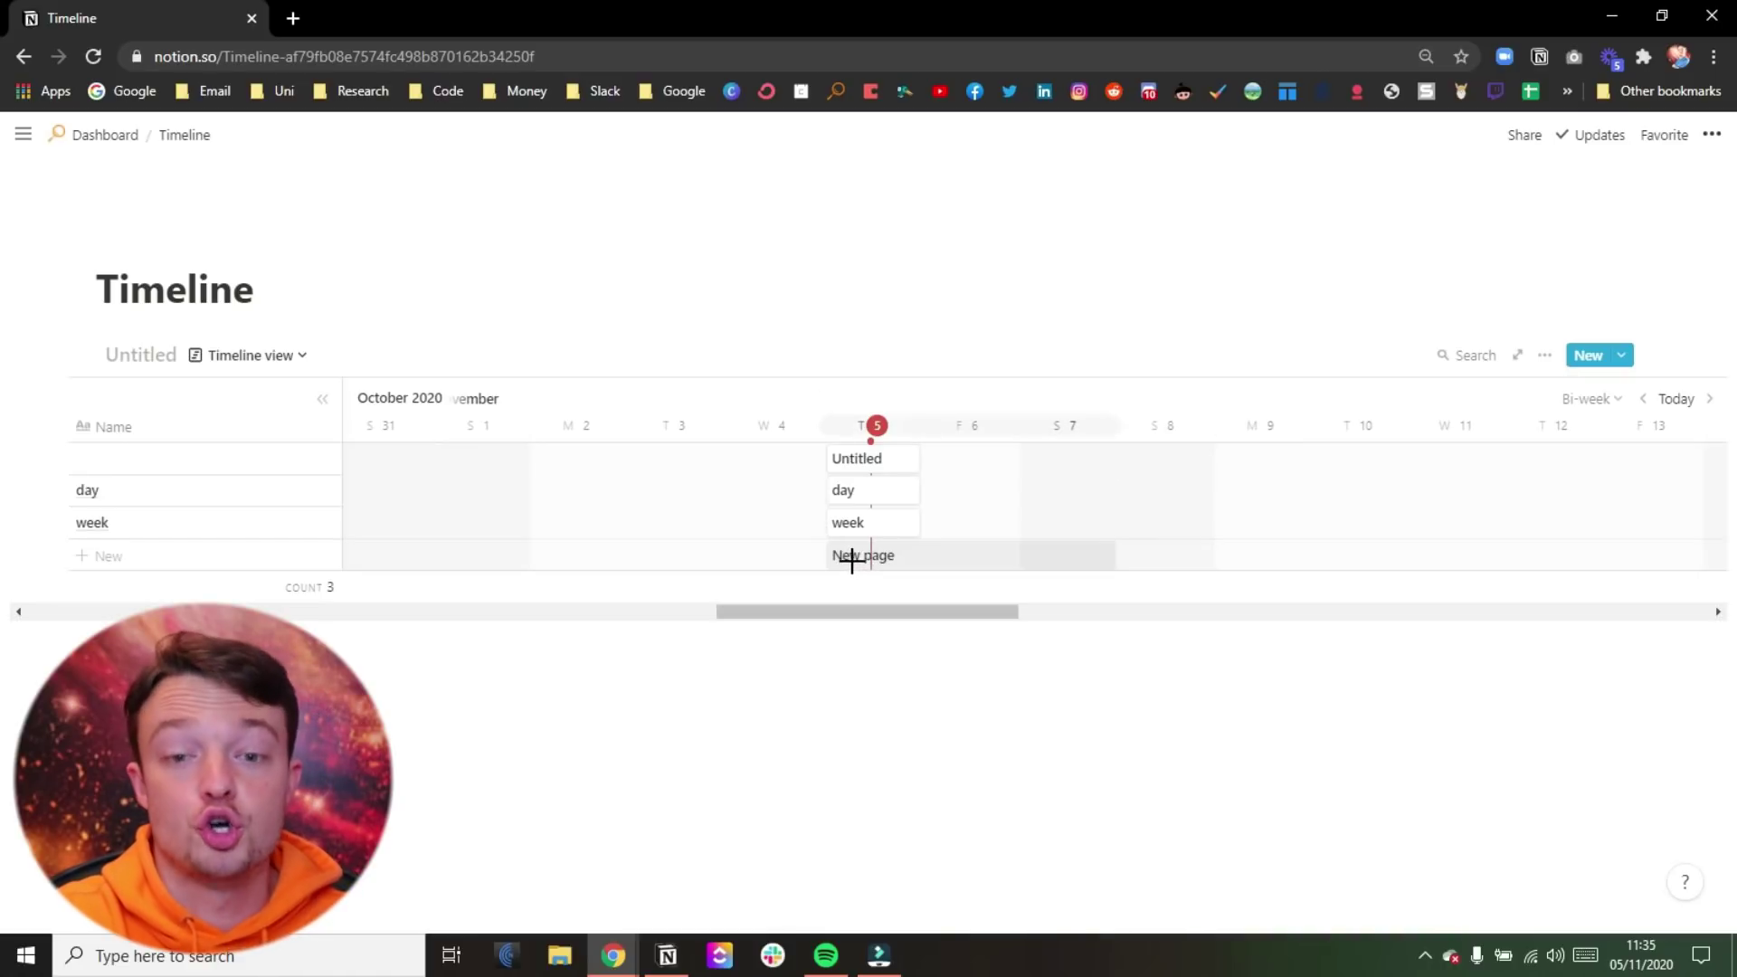
click(852, 560)
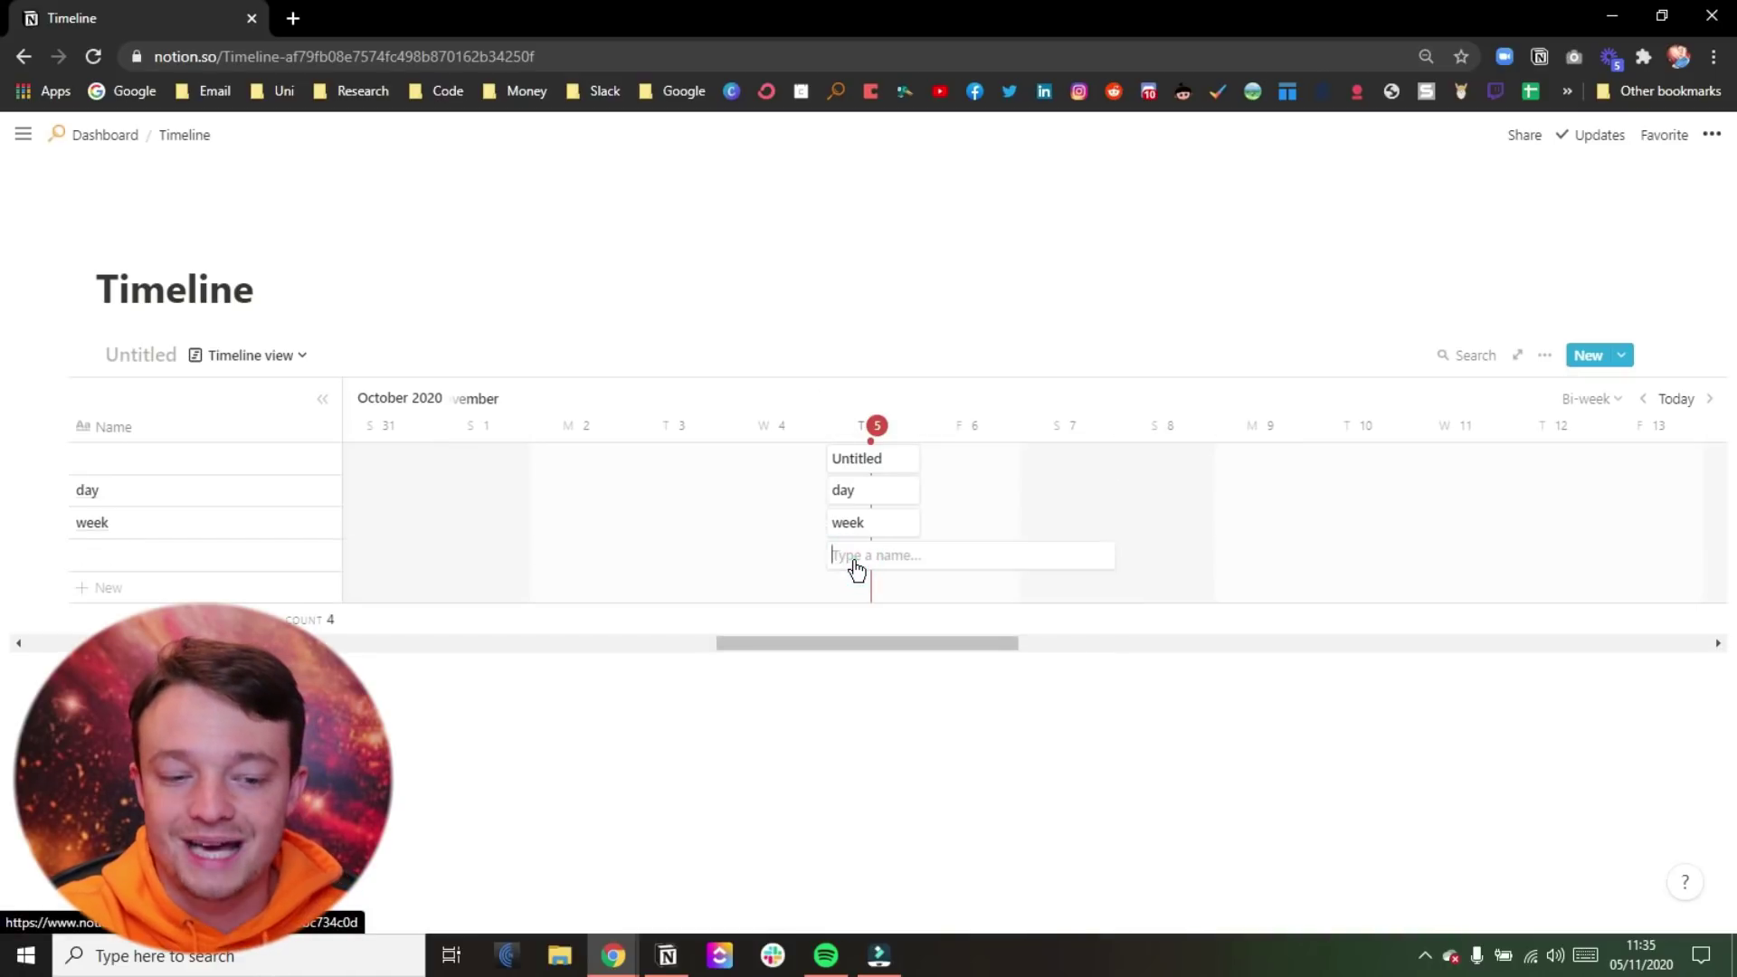
text(bi weekly)
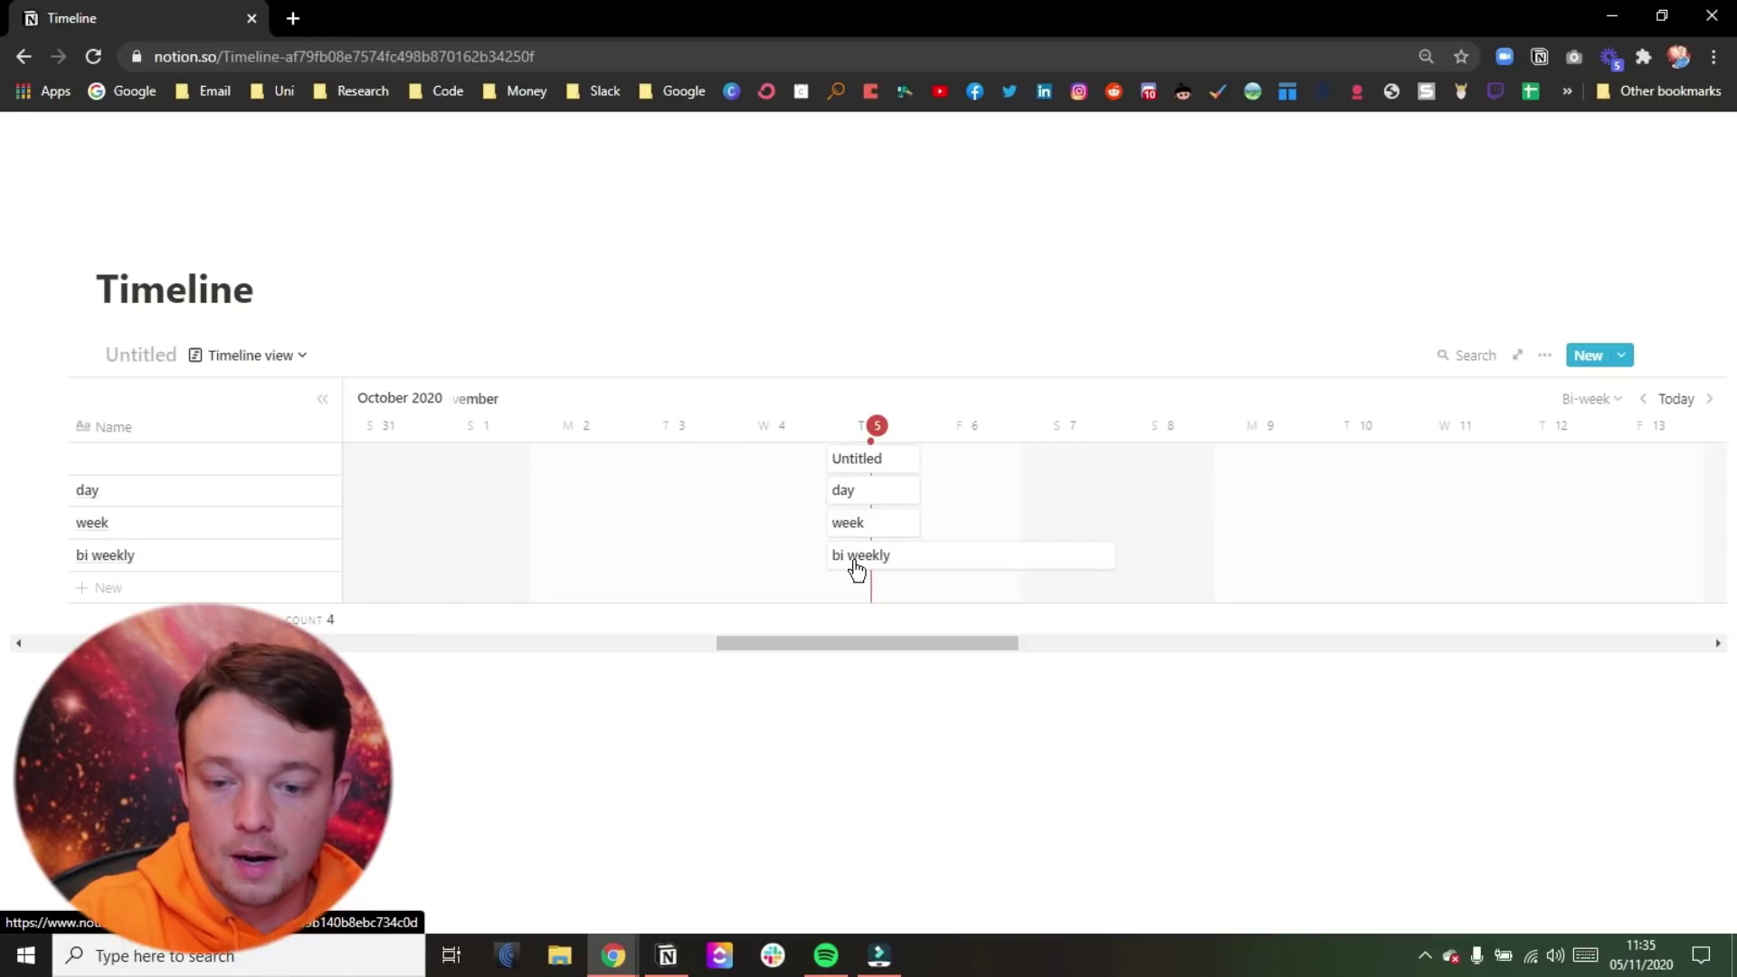
click(884, 562)
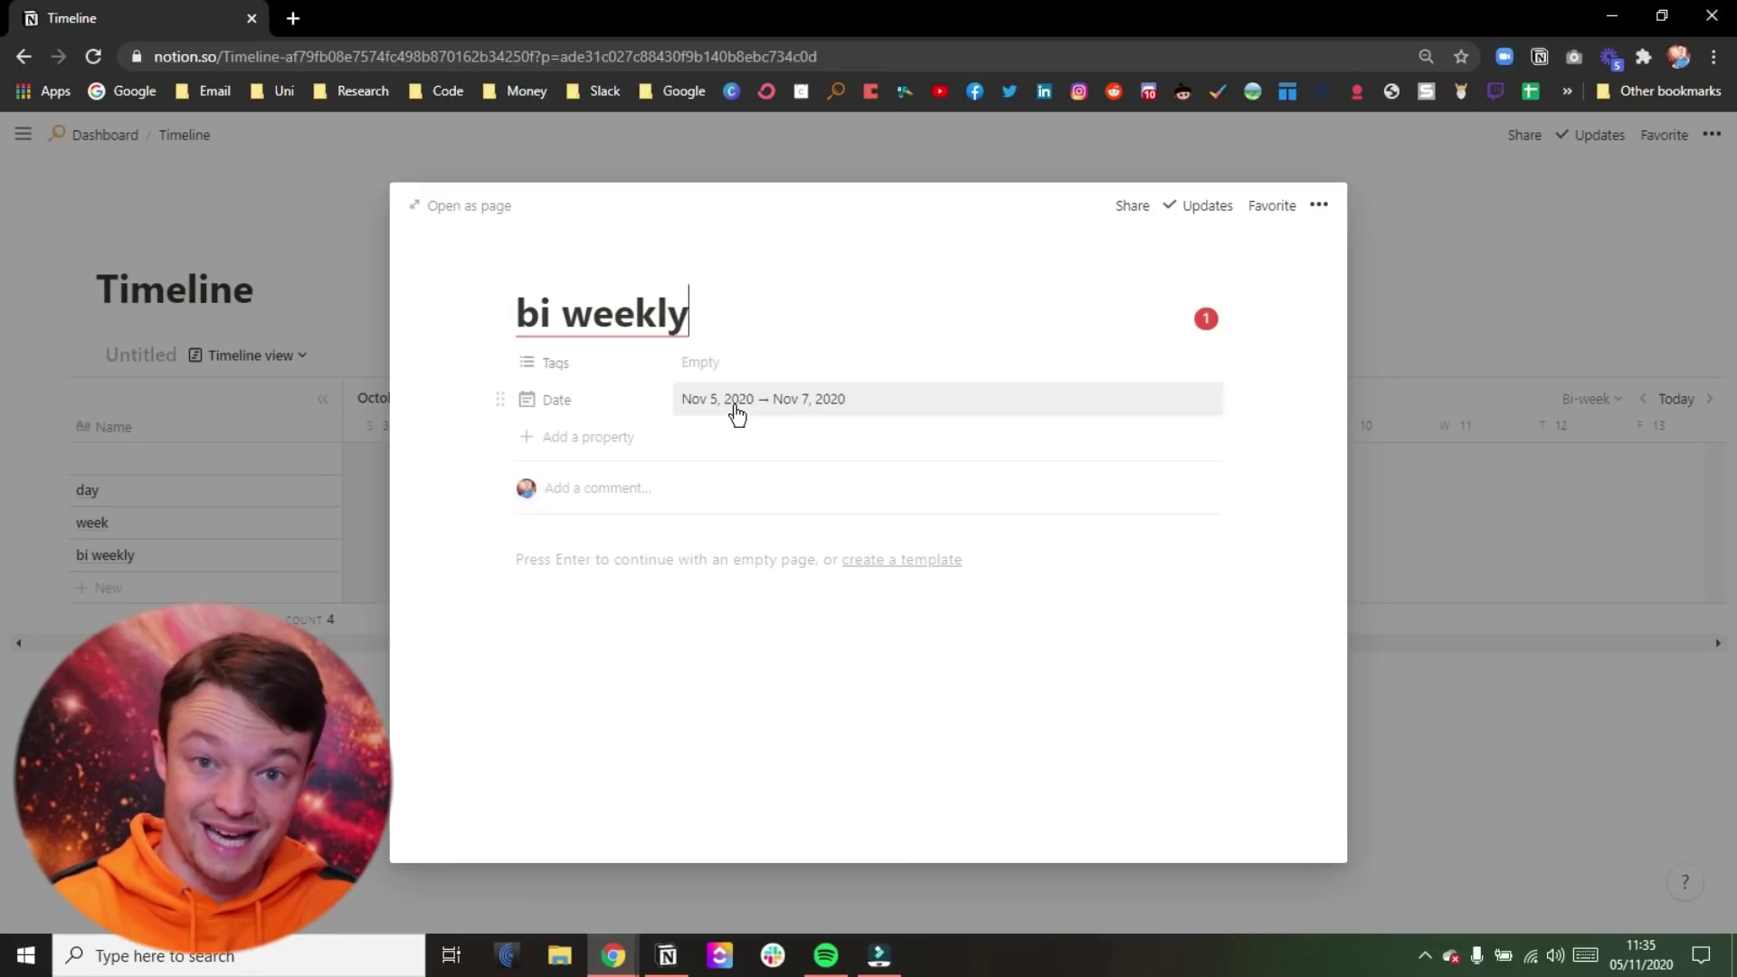
Switch the timeline to Month scale and add an entry named 'month' on Nov 5.
click(1440, 367)
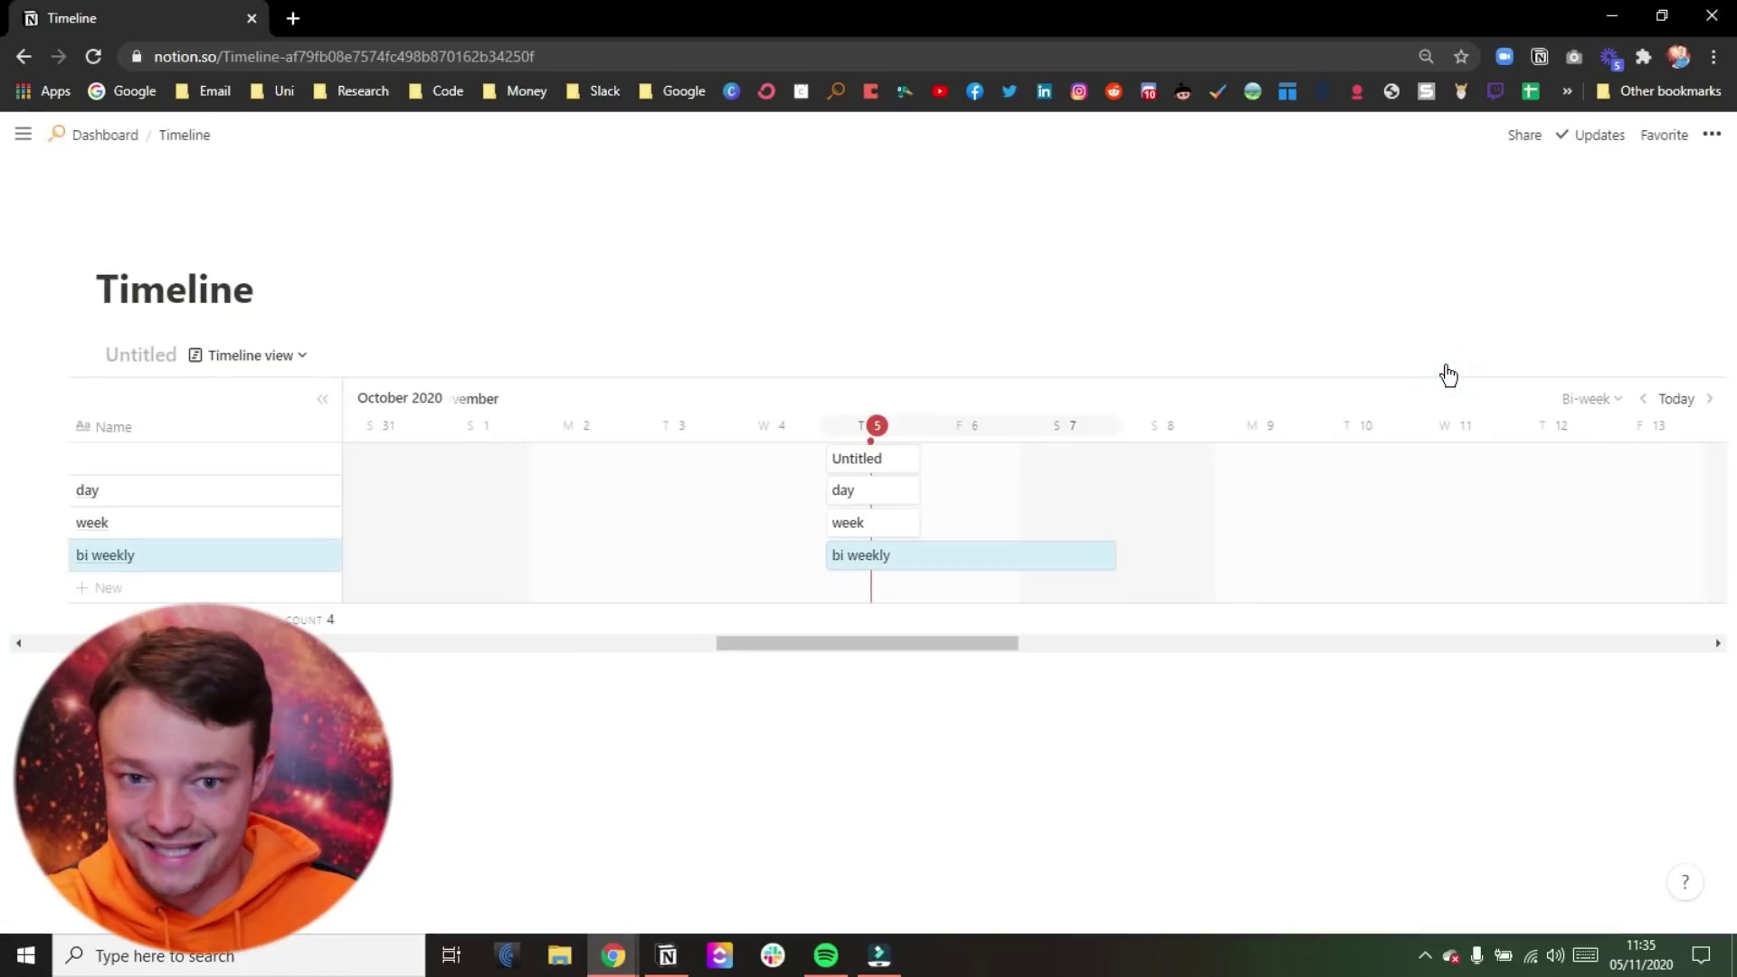
click(1594, 403)
click(1567, 545)
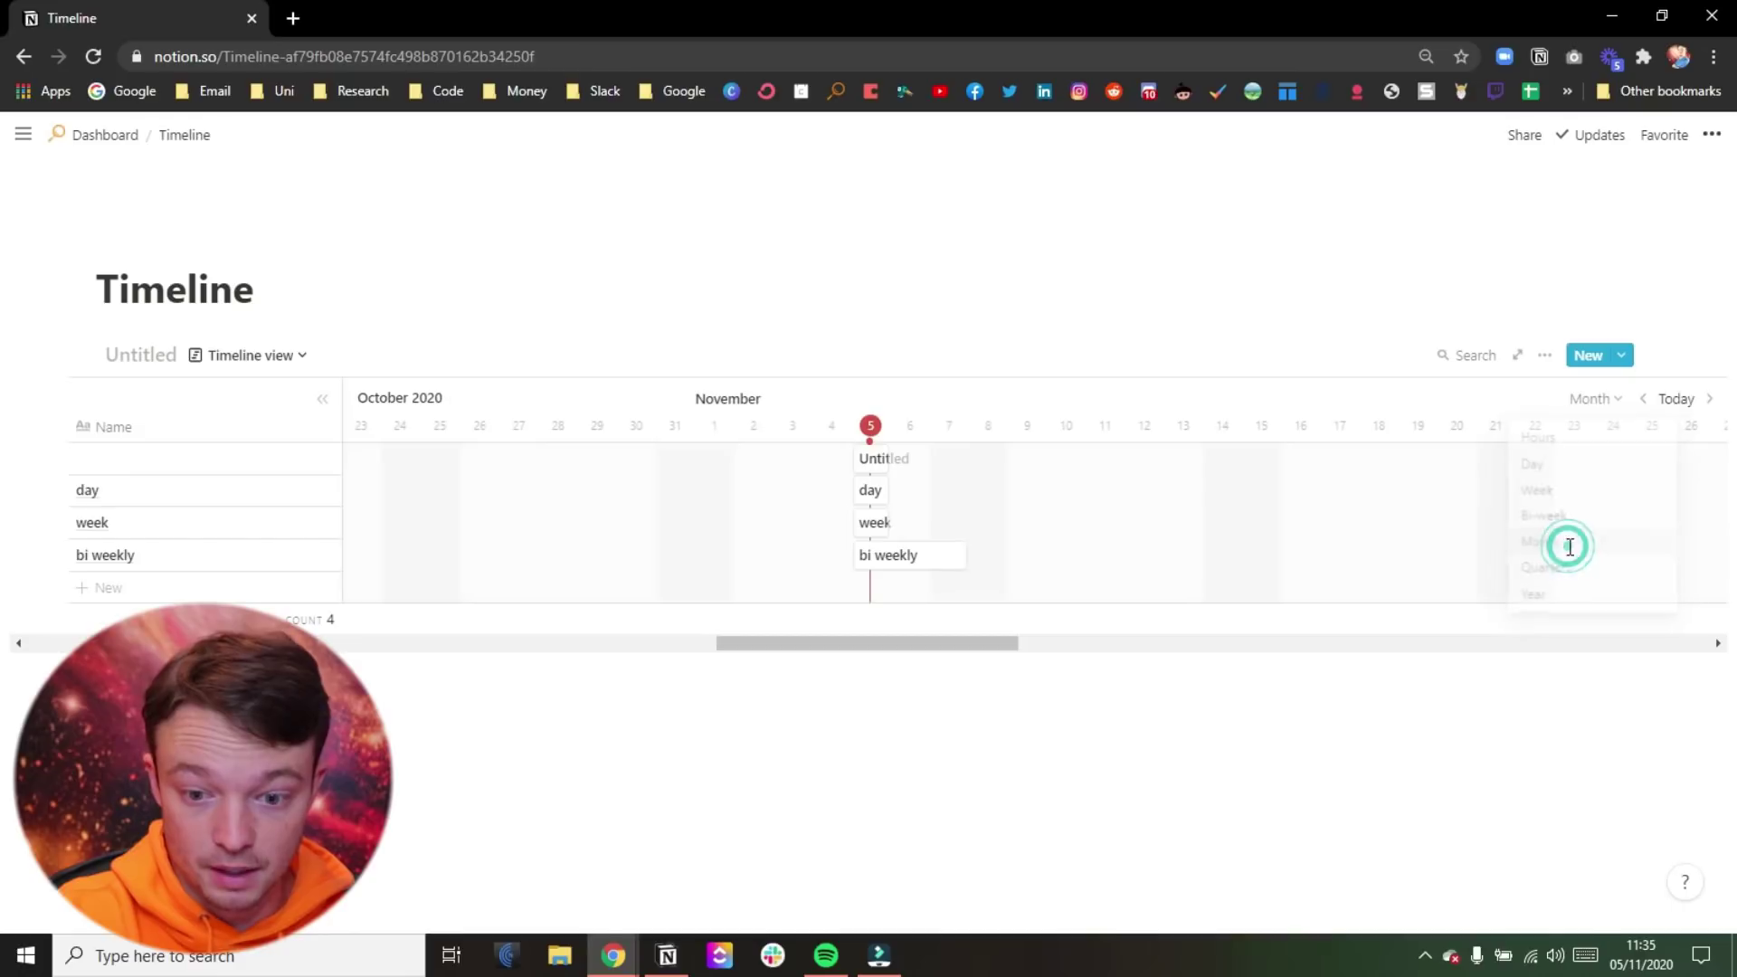
click(873, 587)
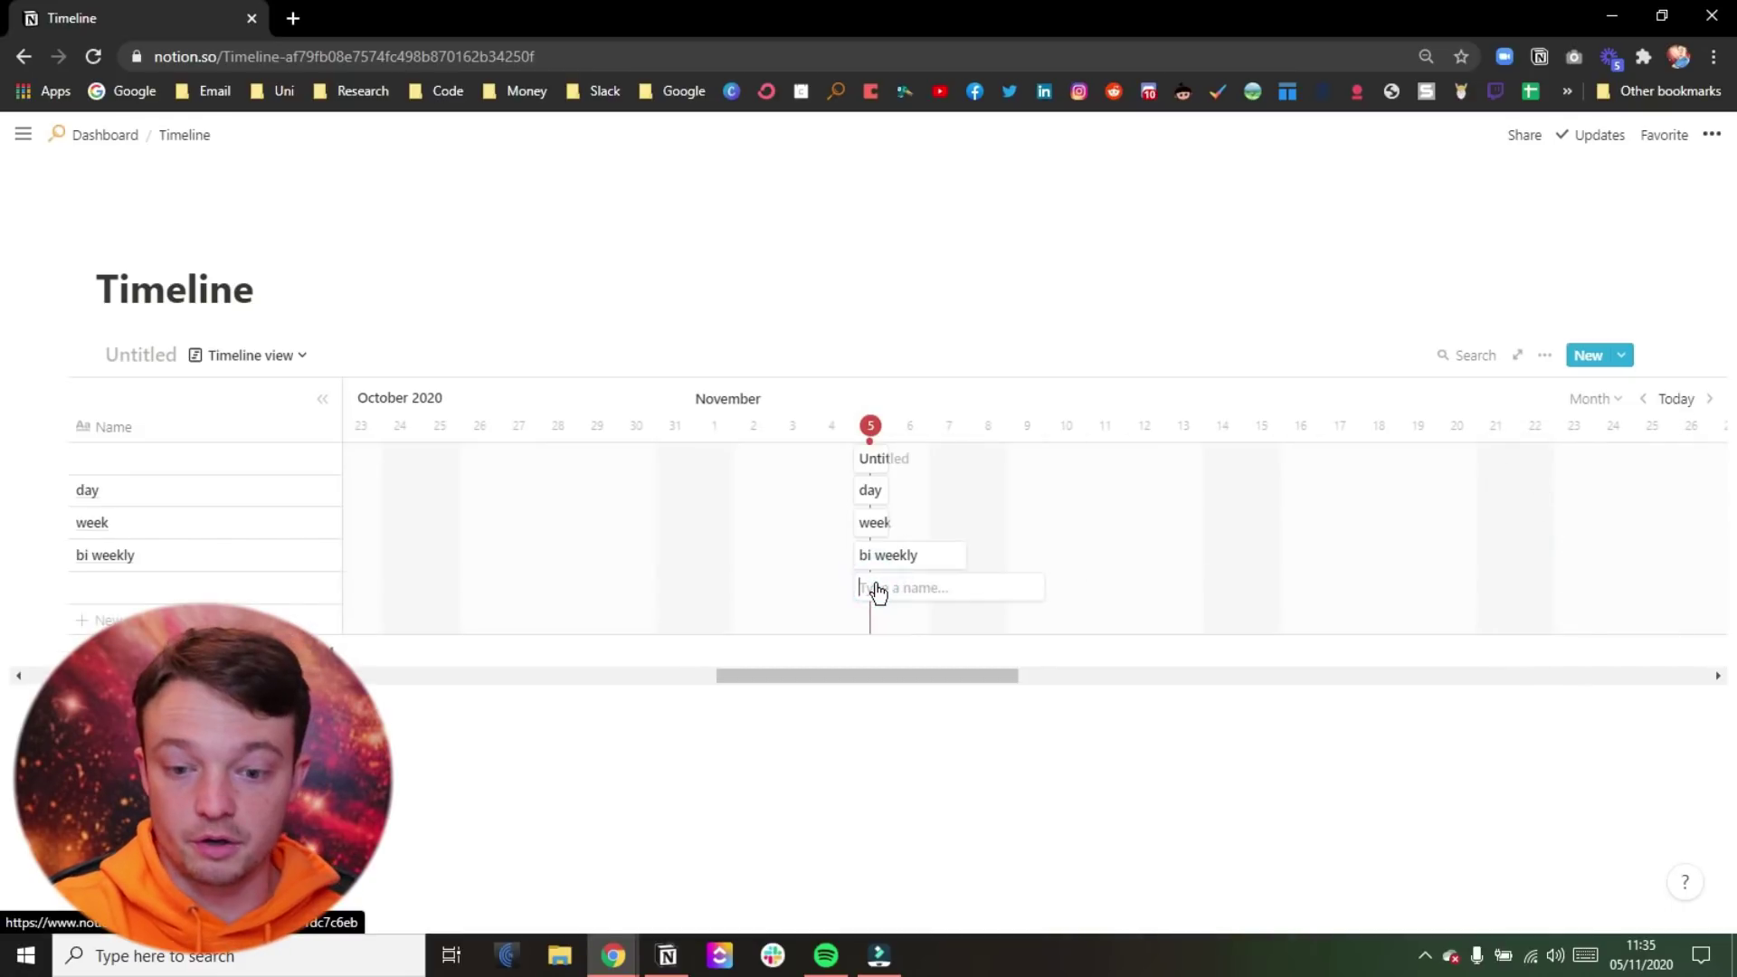
text(month)
key(Return)
click(878, 598)
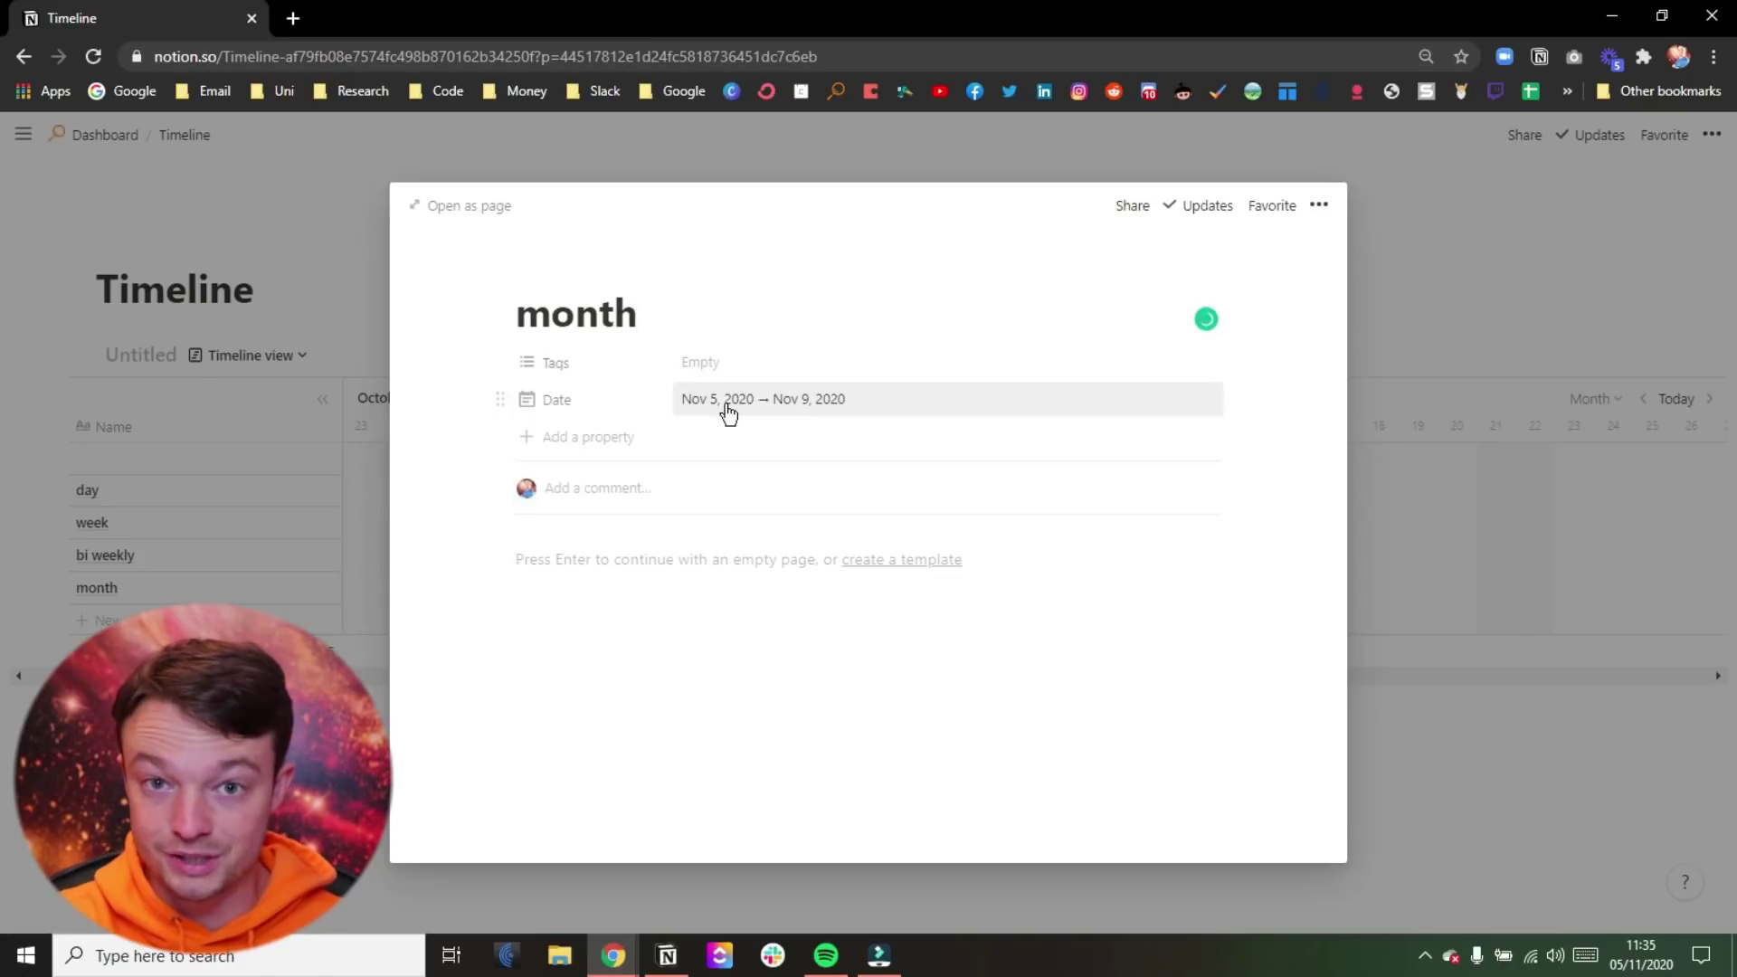
click(1435, 290)
Switch to Quarter scale and add an entry named 'quarter'.
click(1594, 398)
click(1587, 576)
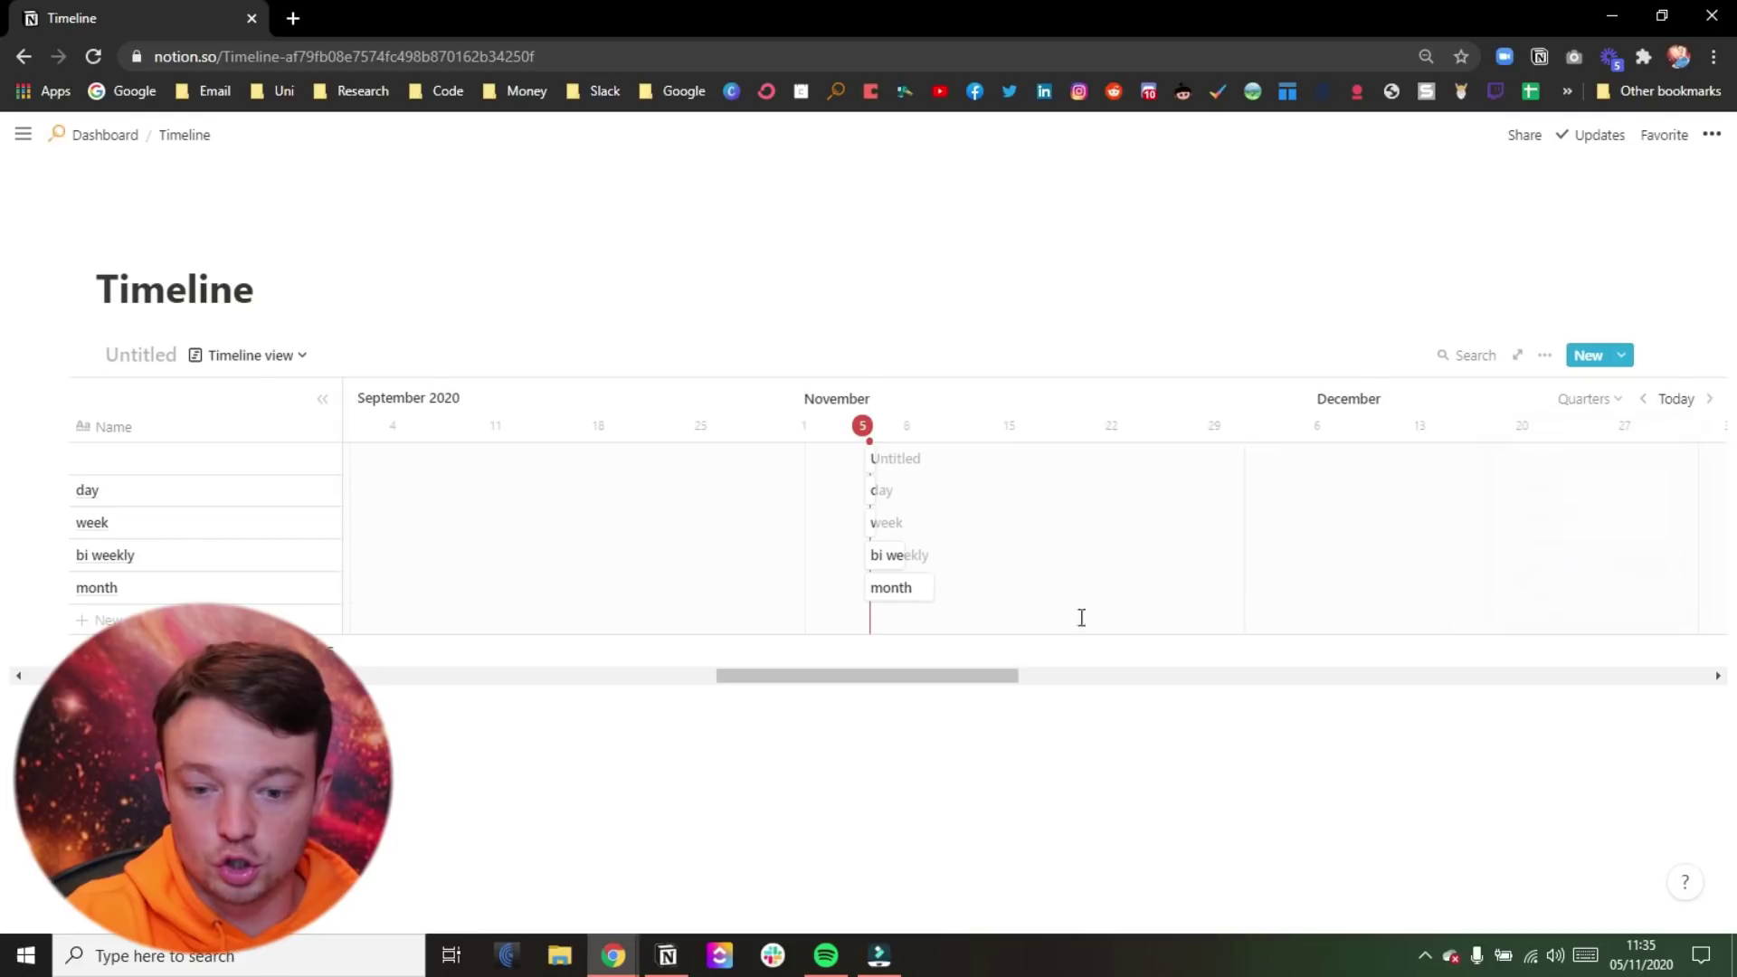
click(873, 619)
text(quarter)
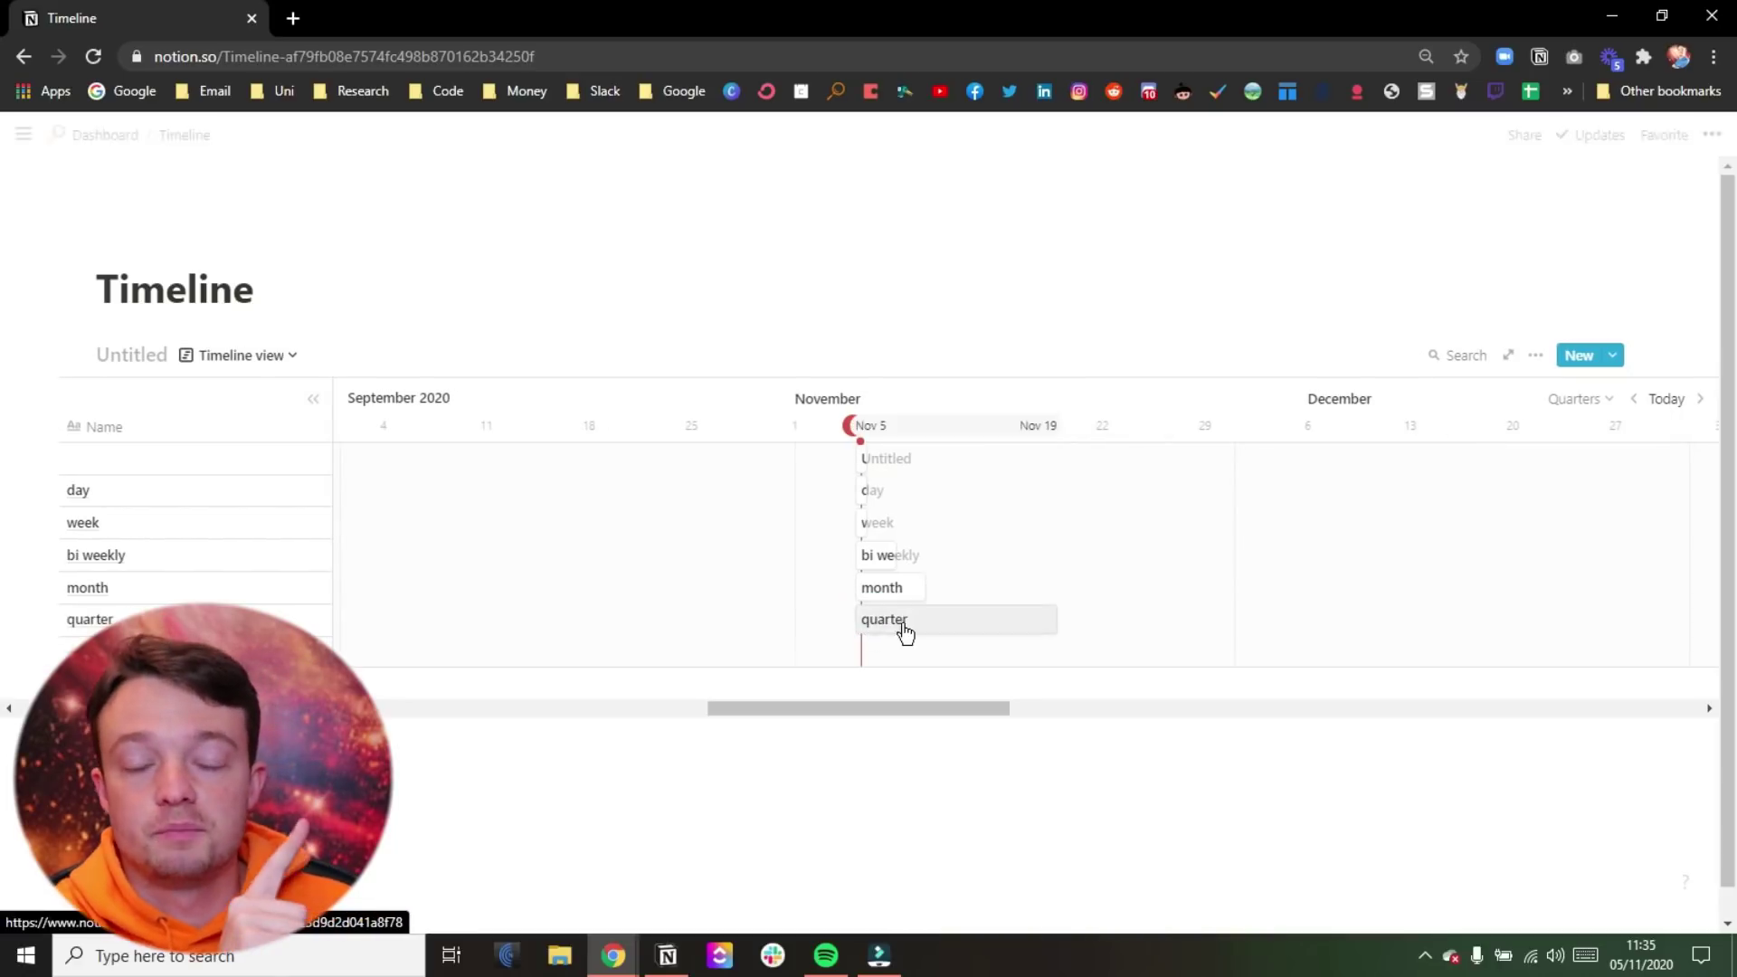
key(Return)
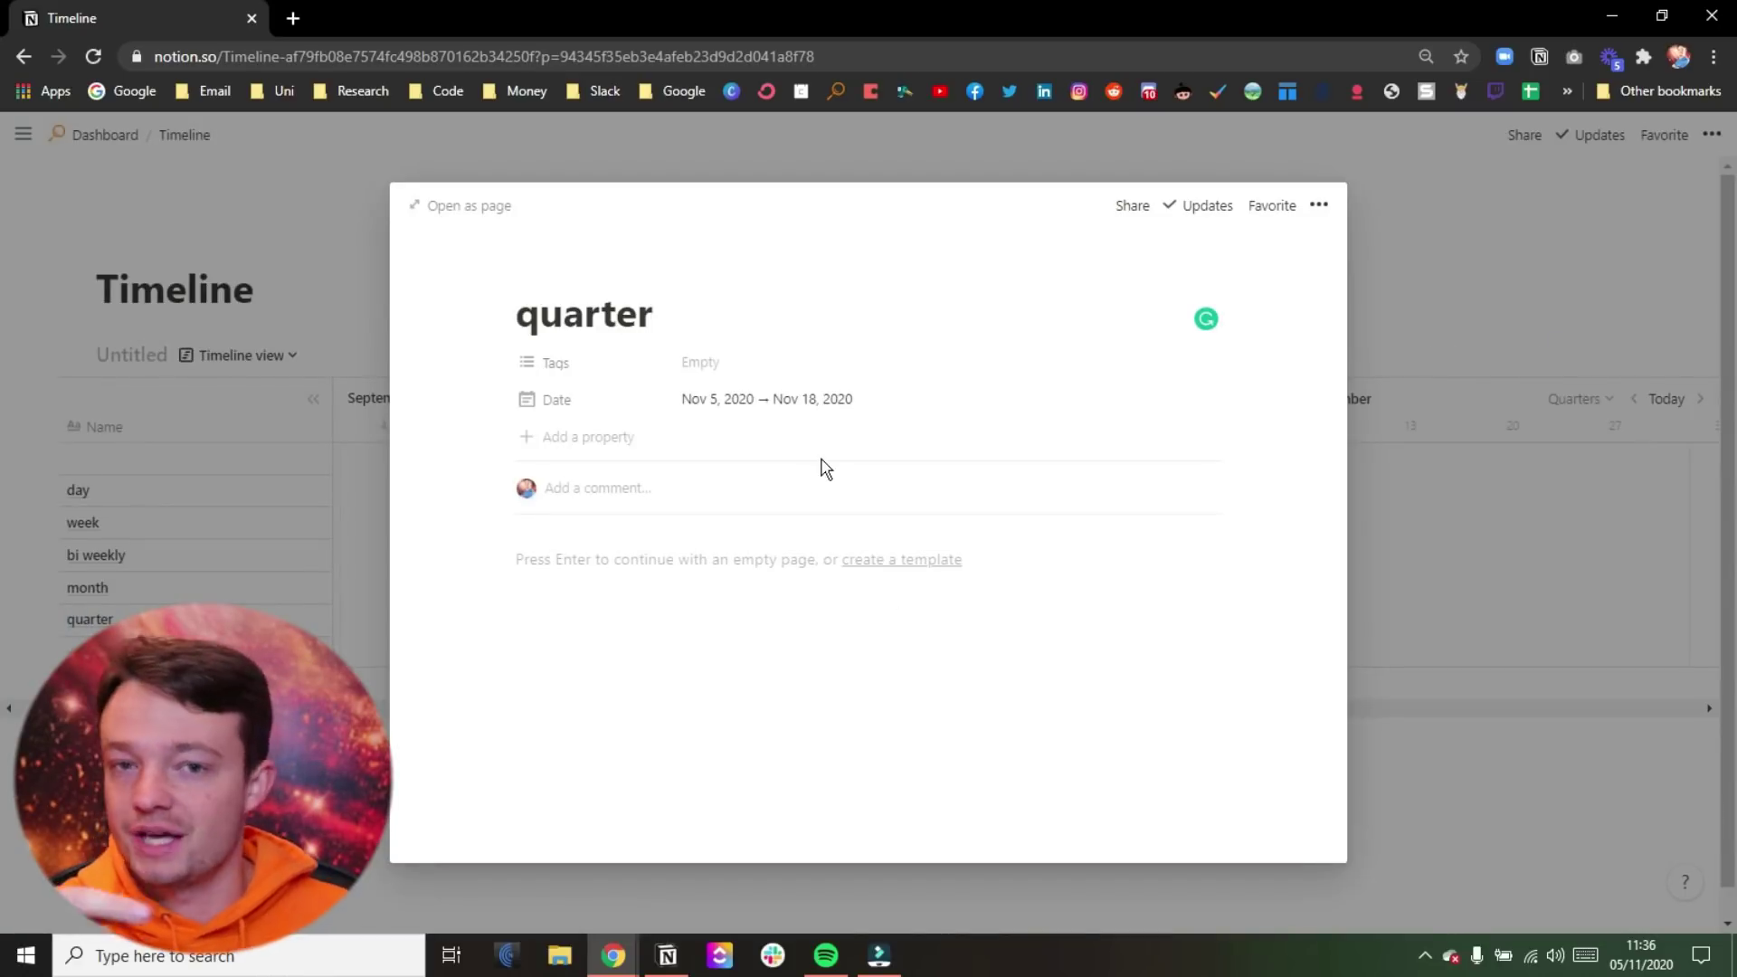
click(1535, 446)
Switch to Year scale and add an entry named 'year'.
click(1580, 398)
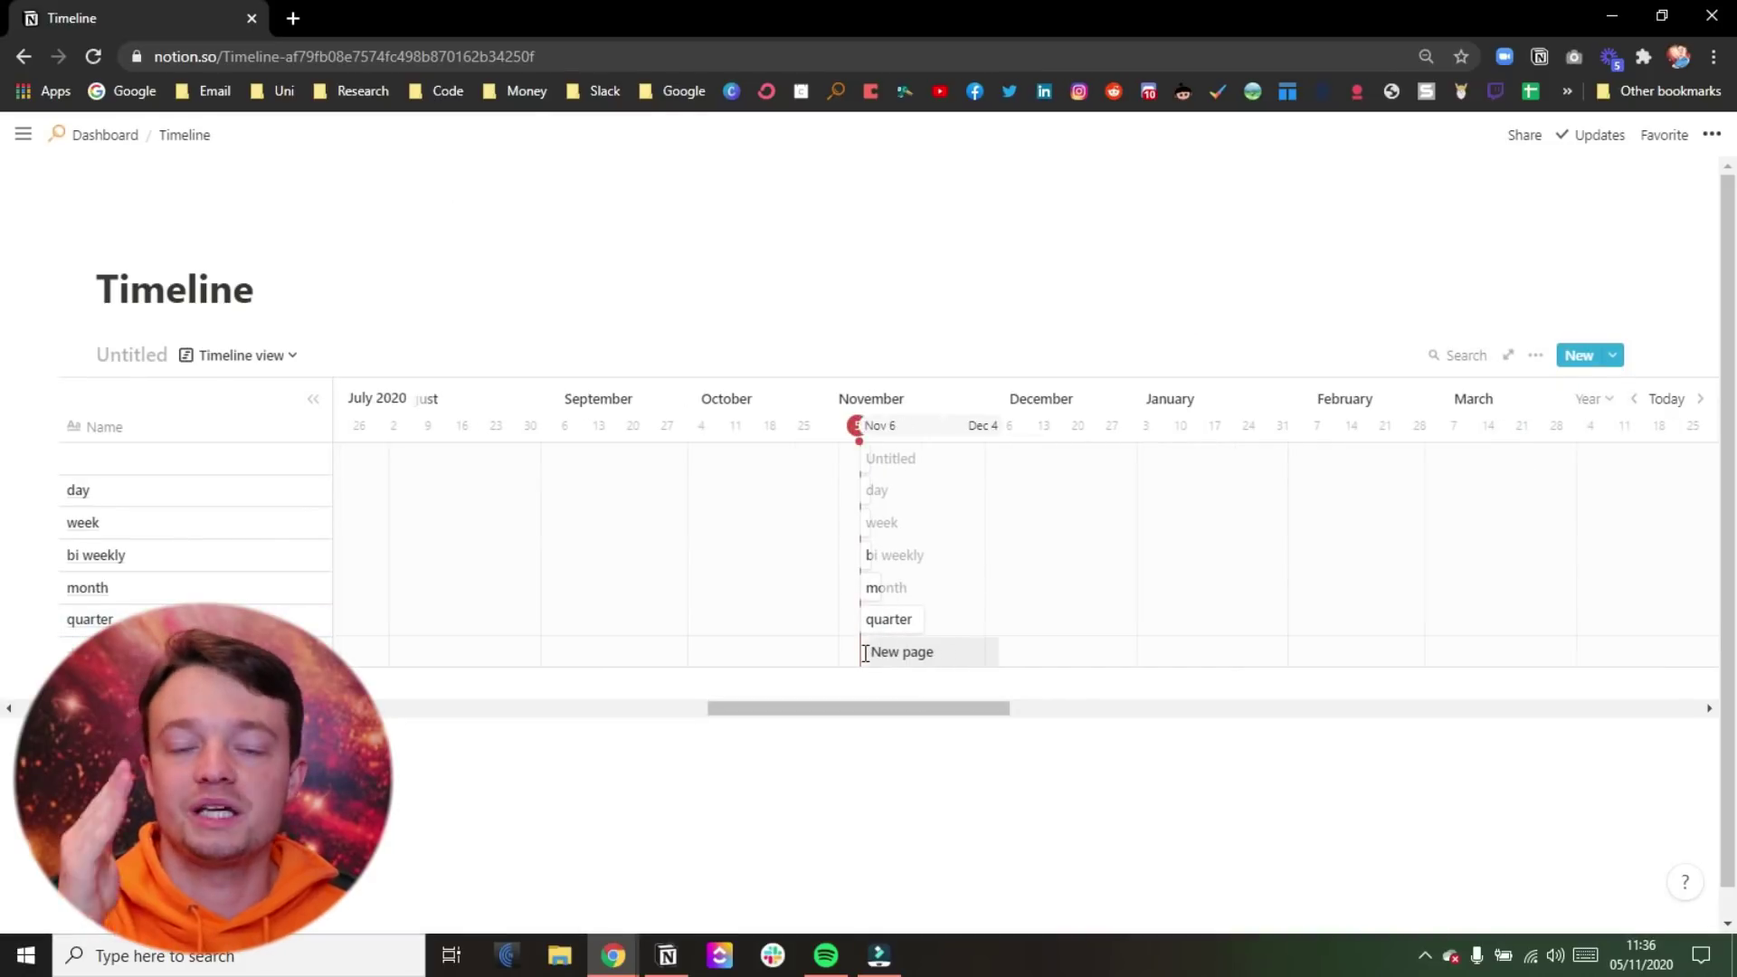
text(year)
click(893, 652)
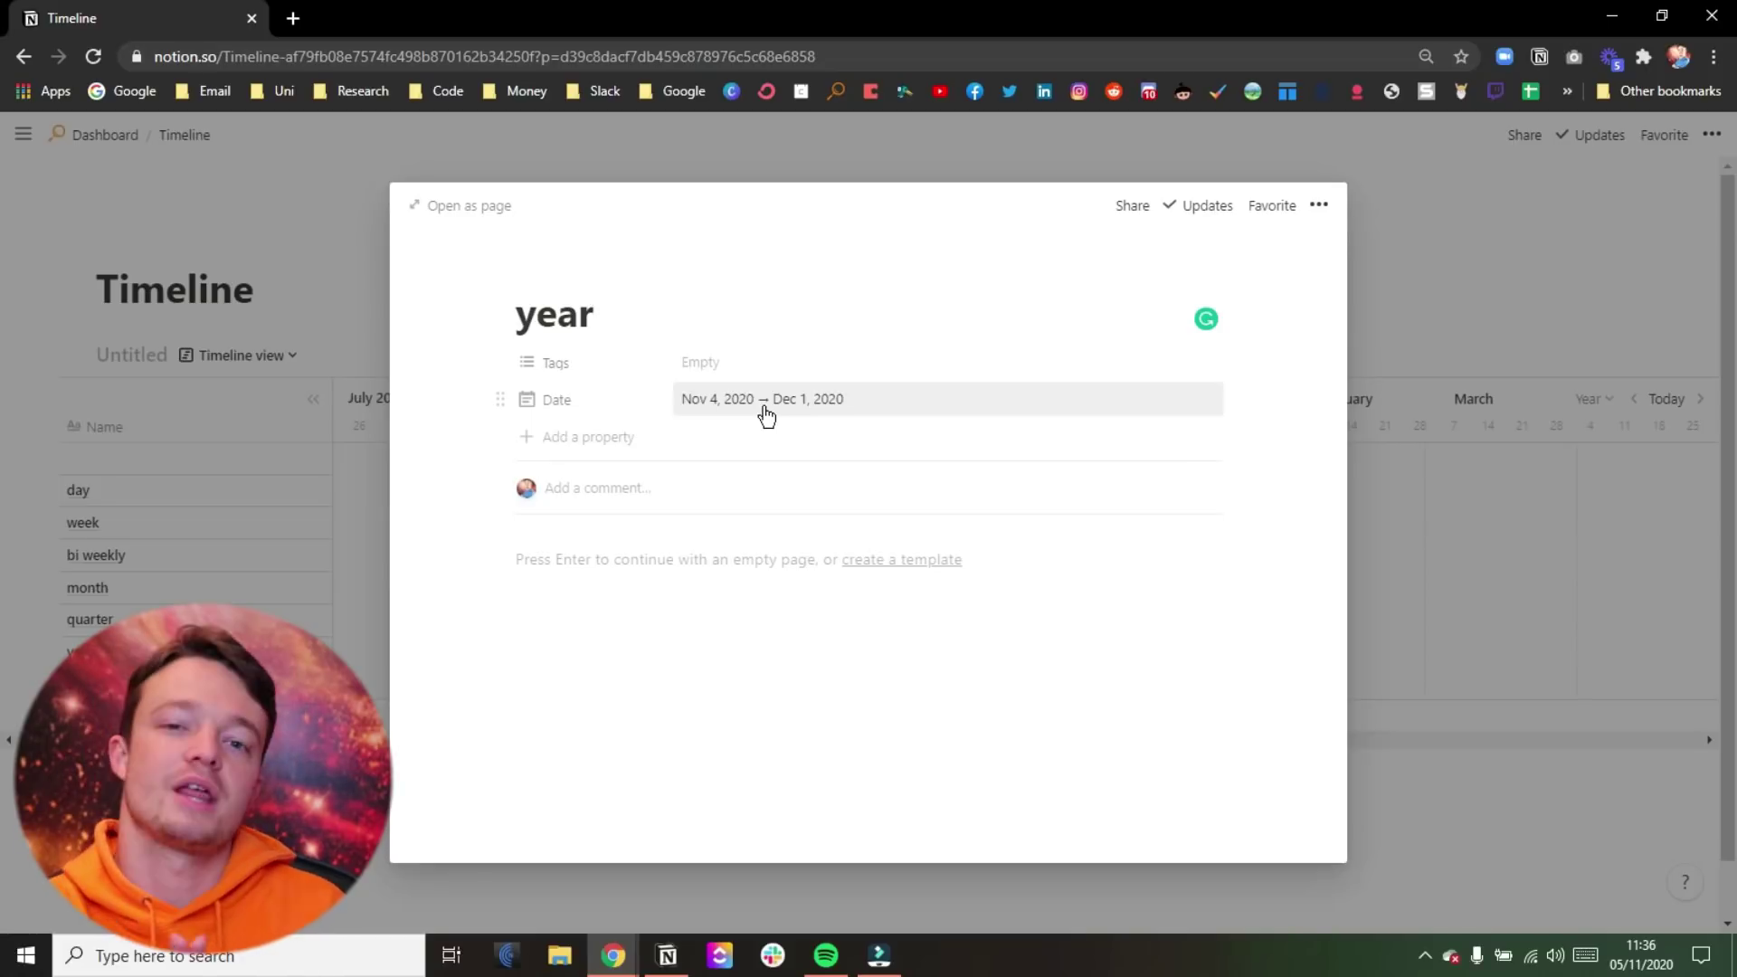
click(1404, 232)
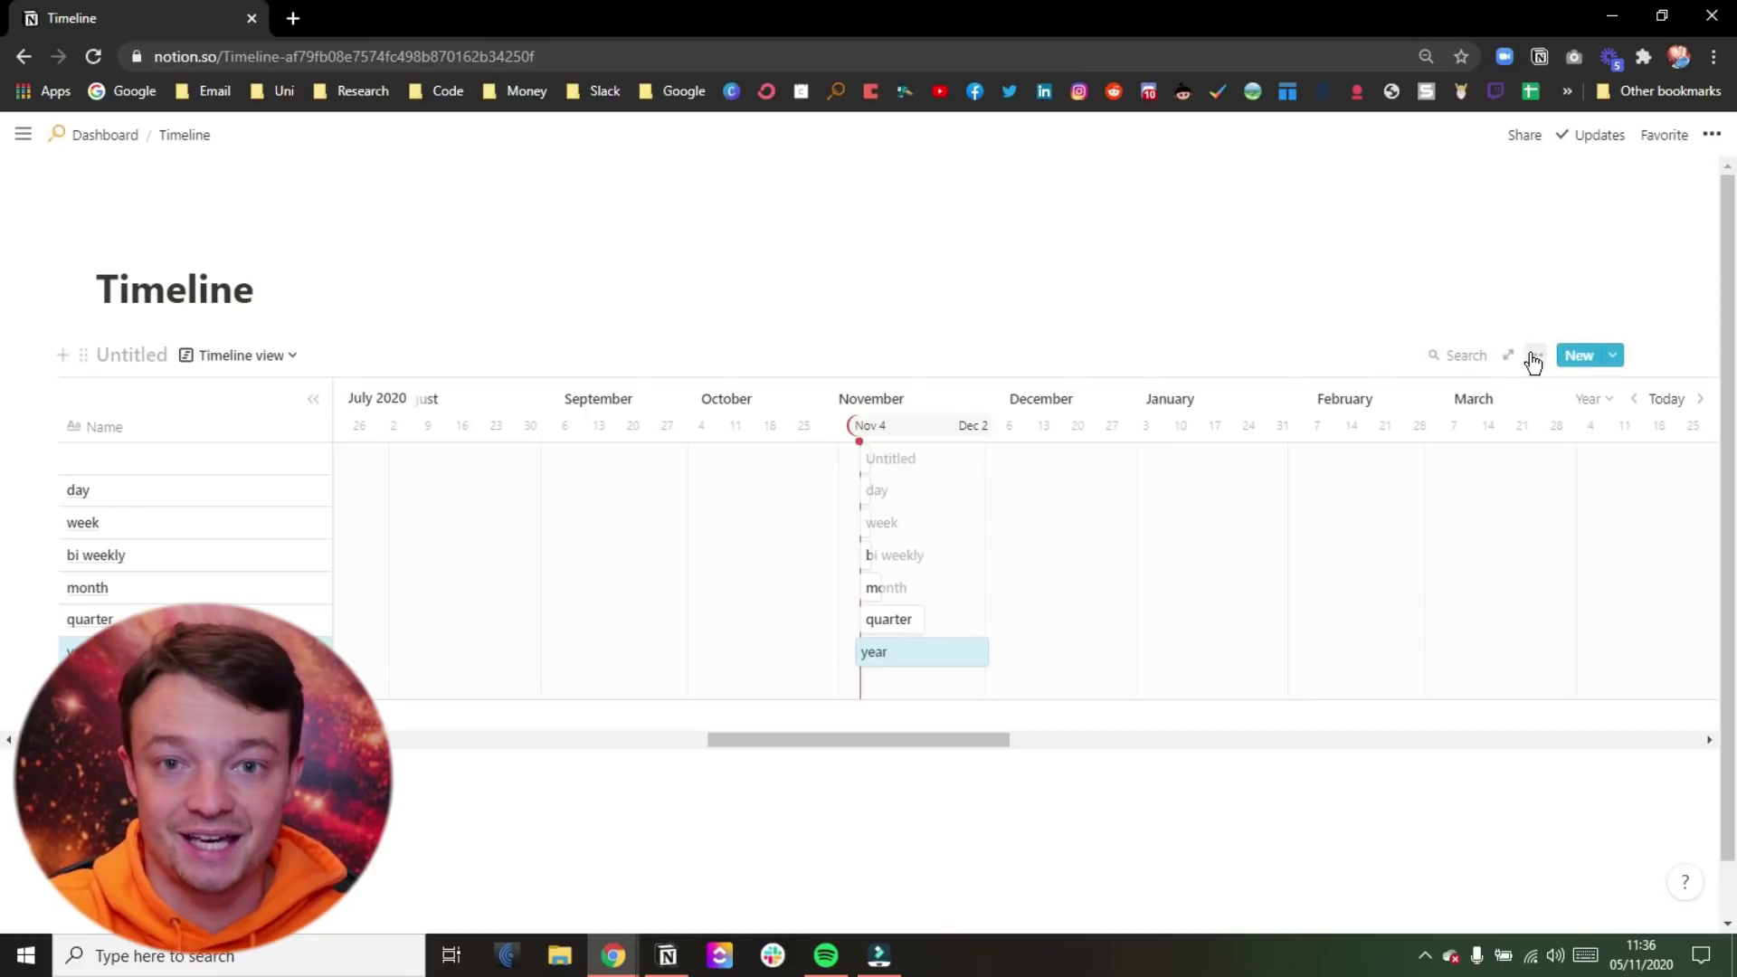
Turn on 'Use different start and end dates' under Timeline by, then open the year entry.
click(1533, 356)
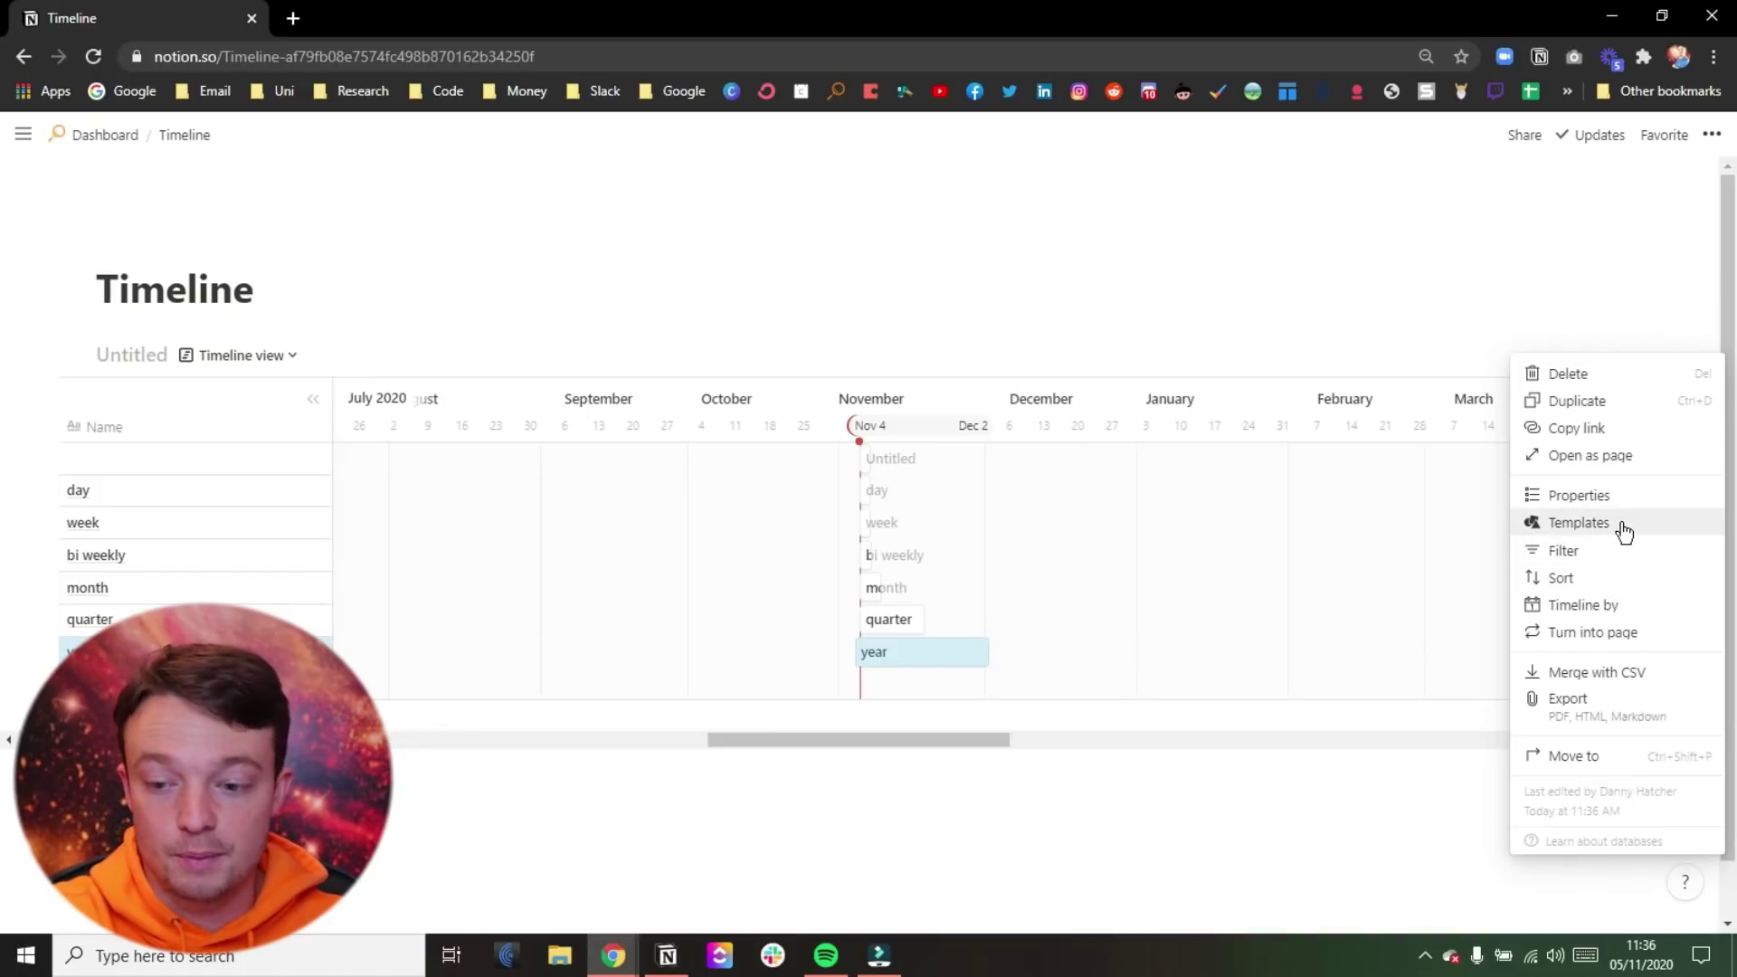
click(1587, 619)
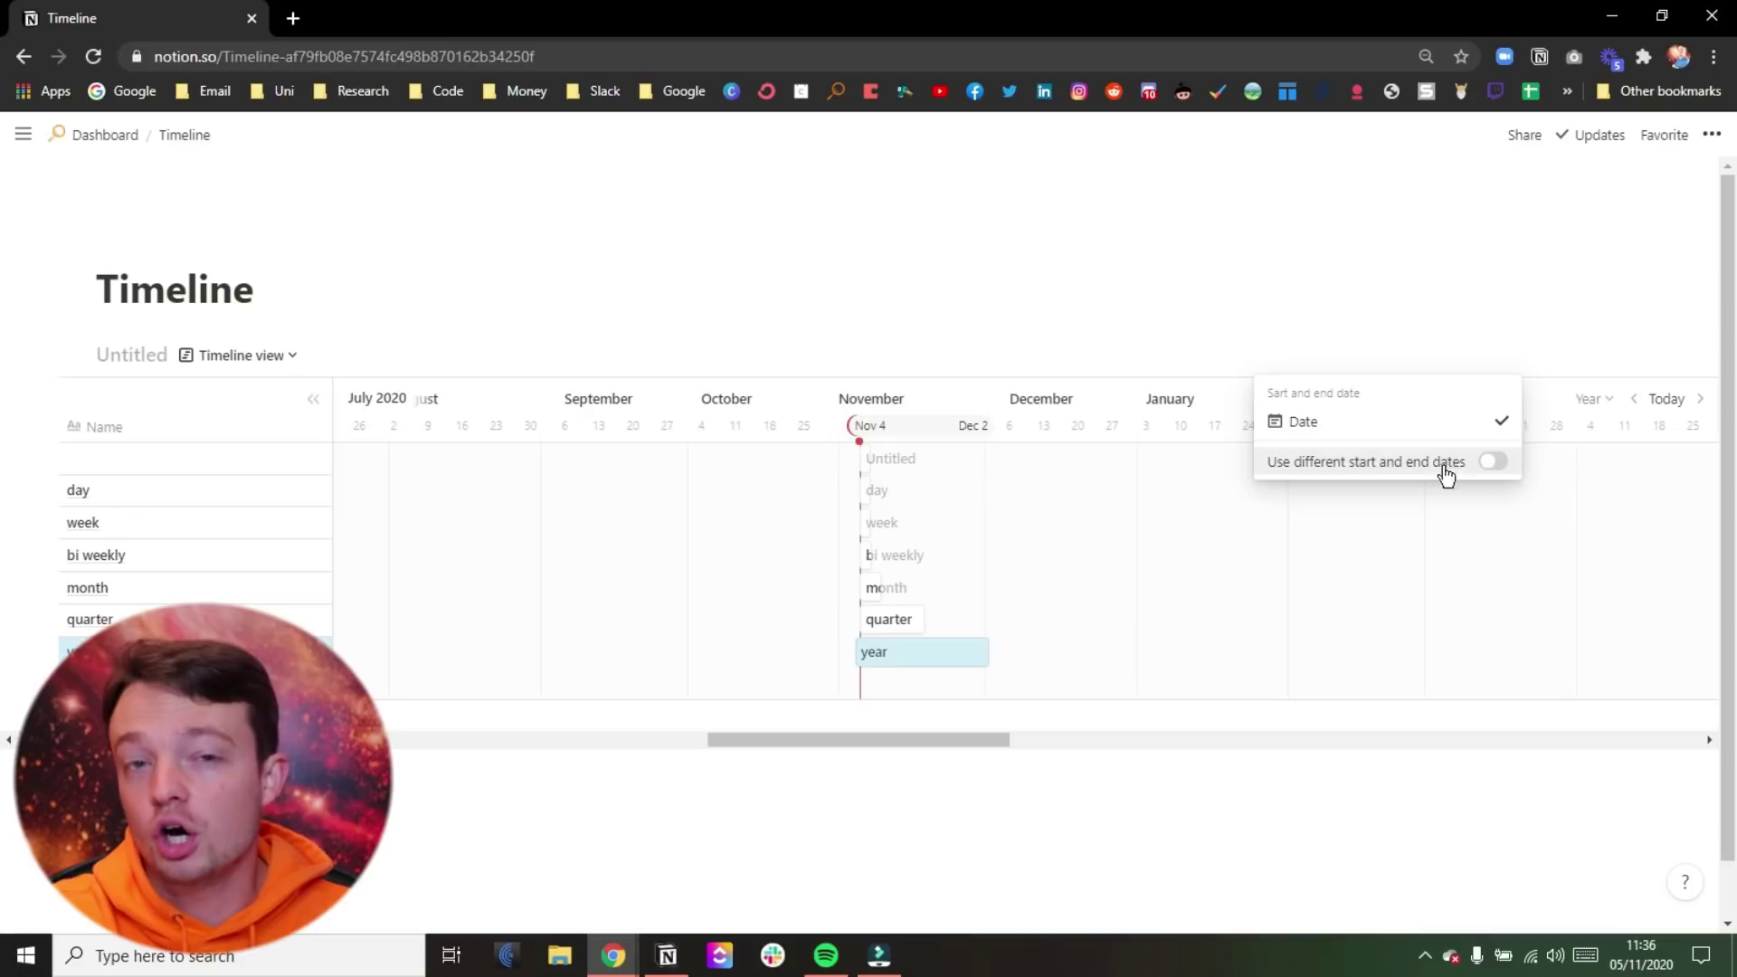
click(1493, 466)
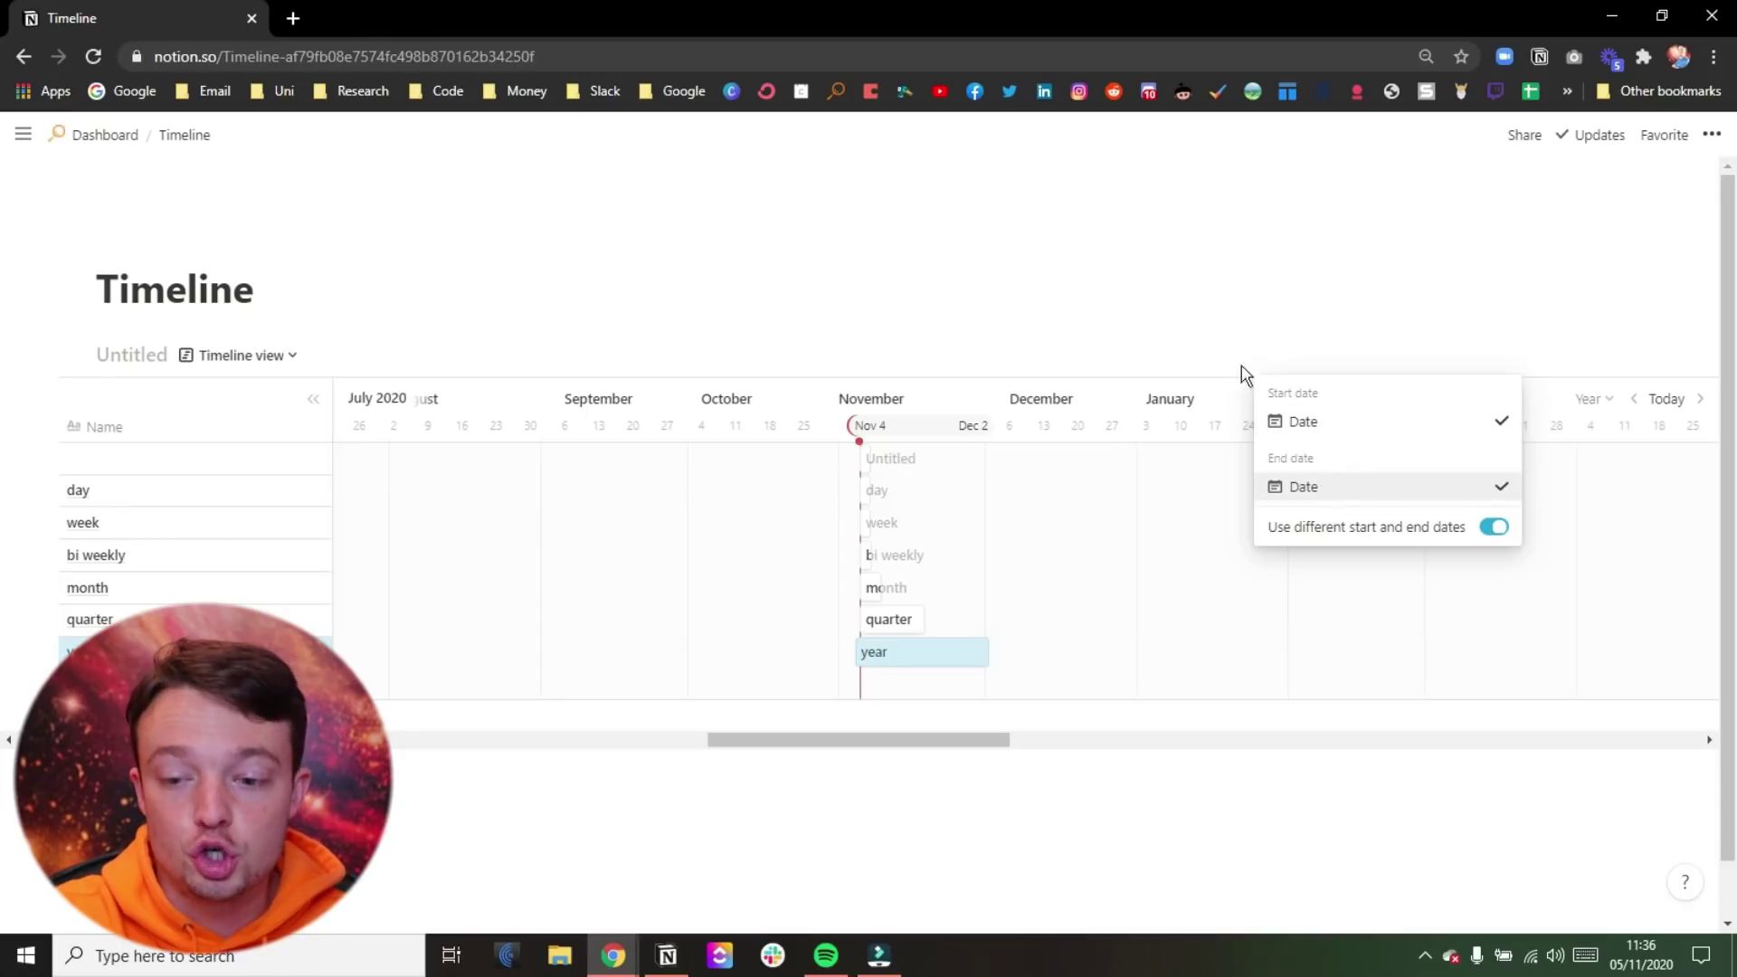
click(1227, 346)
click(888, 653)
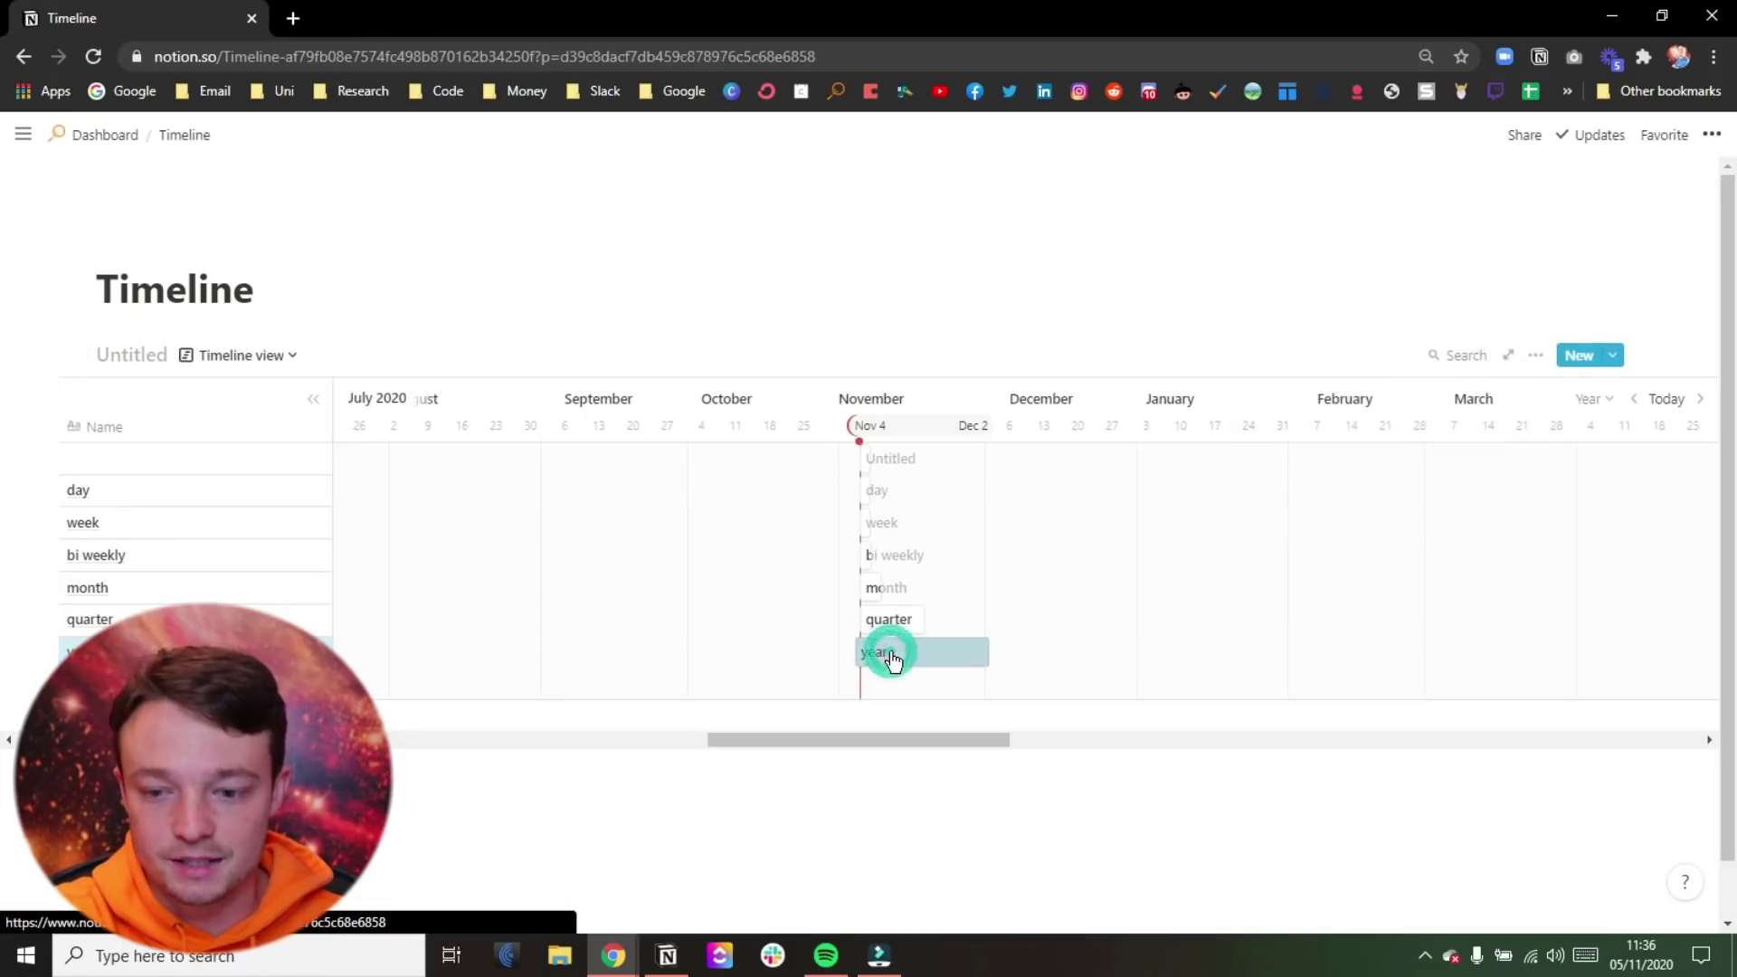
Add a Date property to the year entry set to Sep 8, 2020.
click(609, 443)
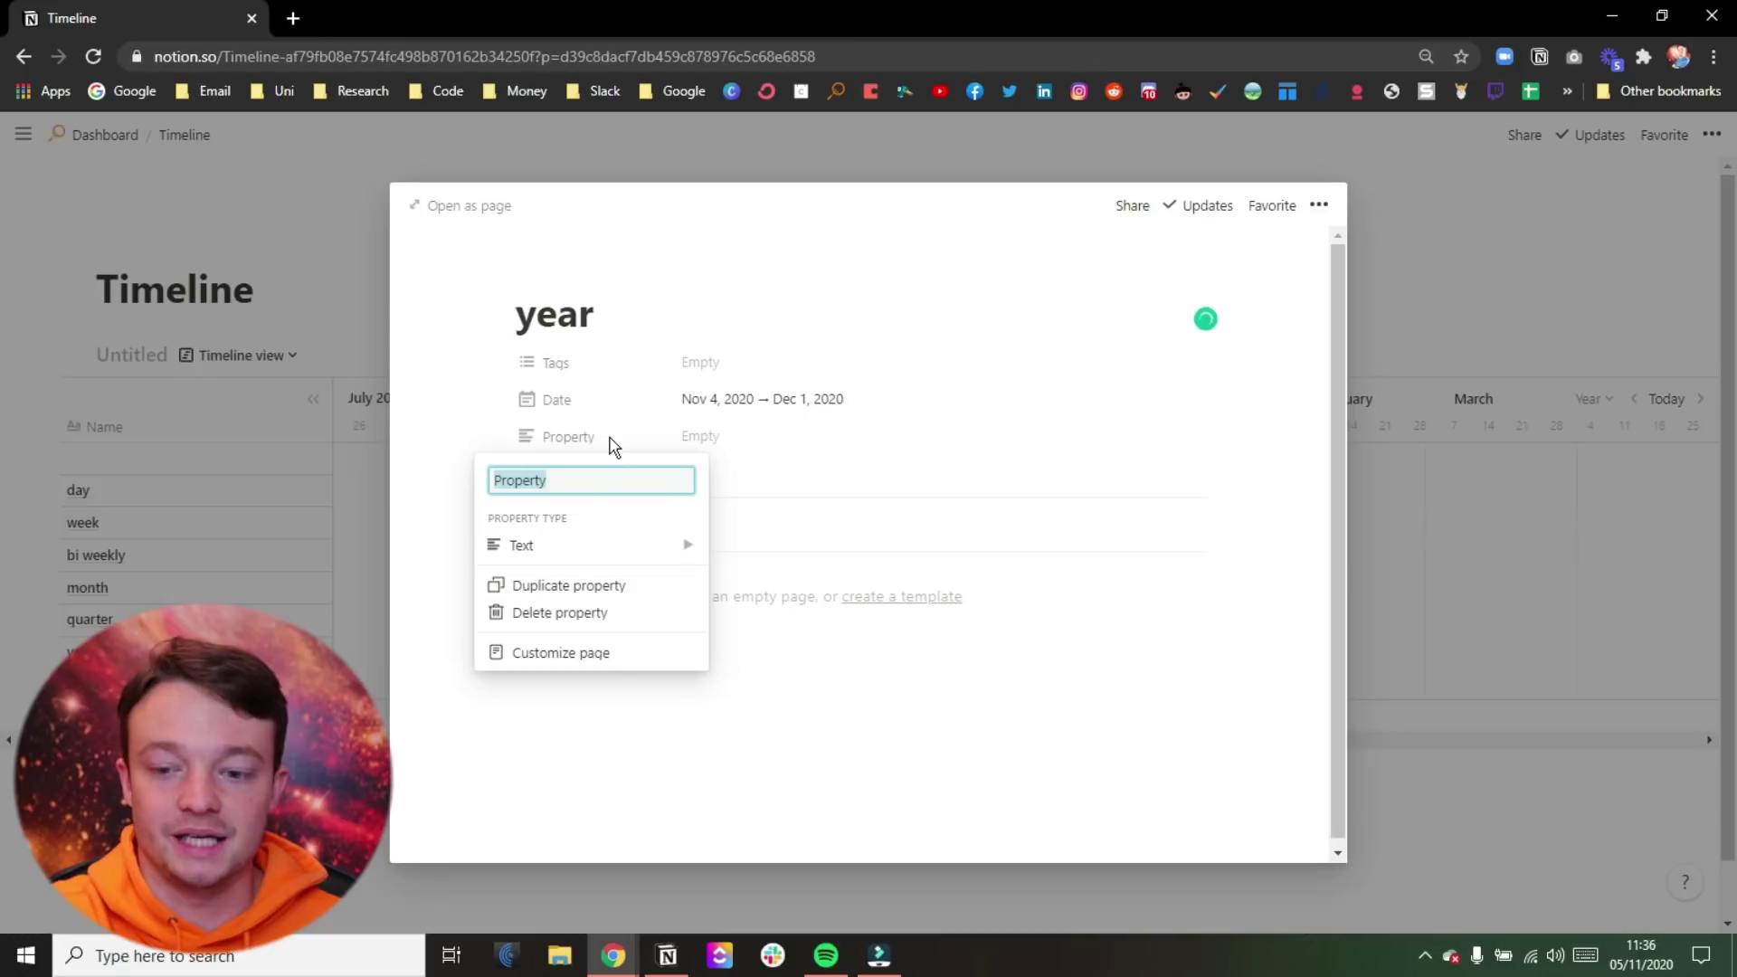
mouse_move(603, 546)
click(758, 478)
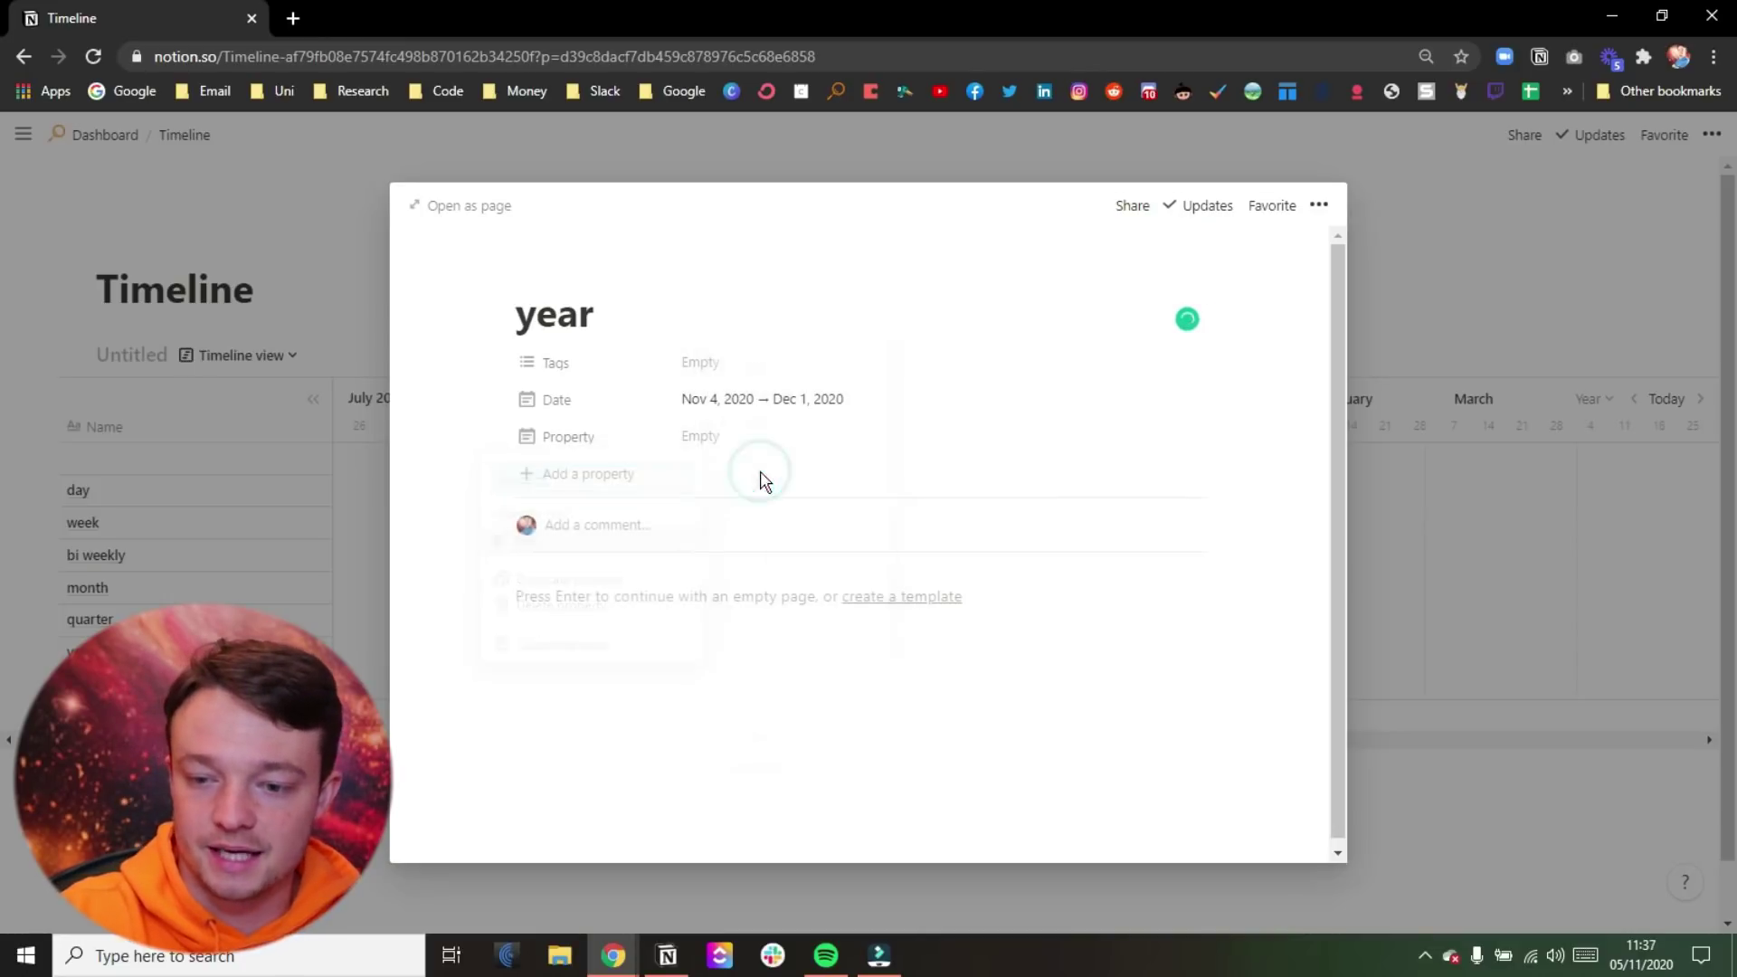
click(714, 440)
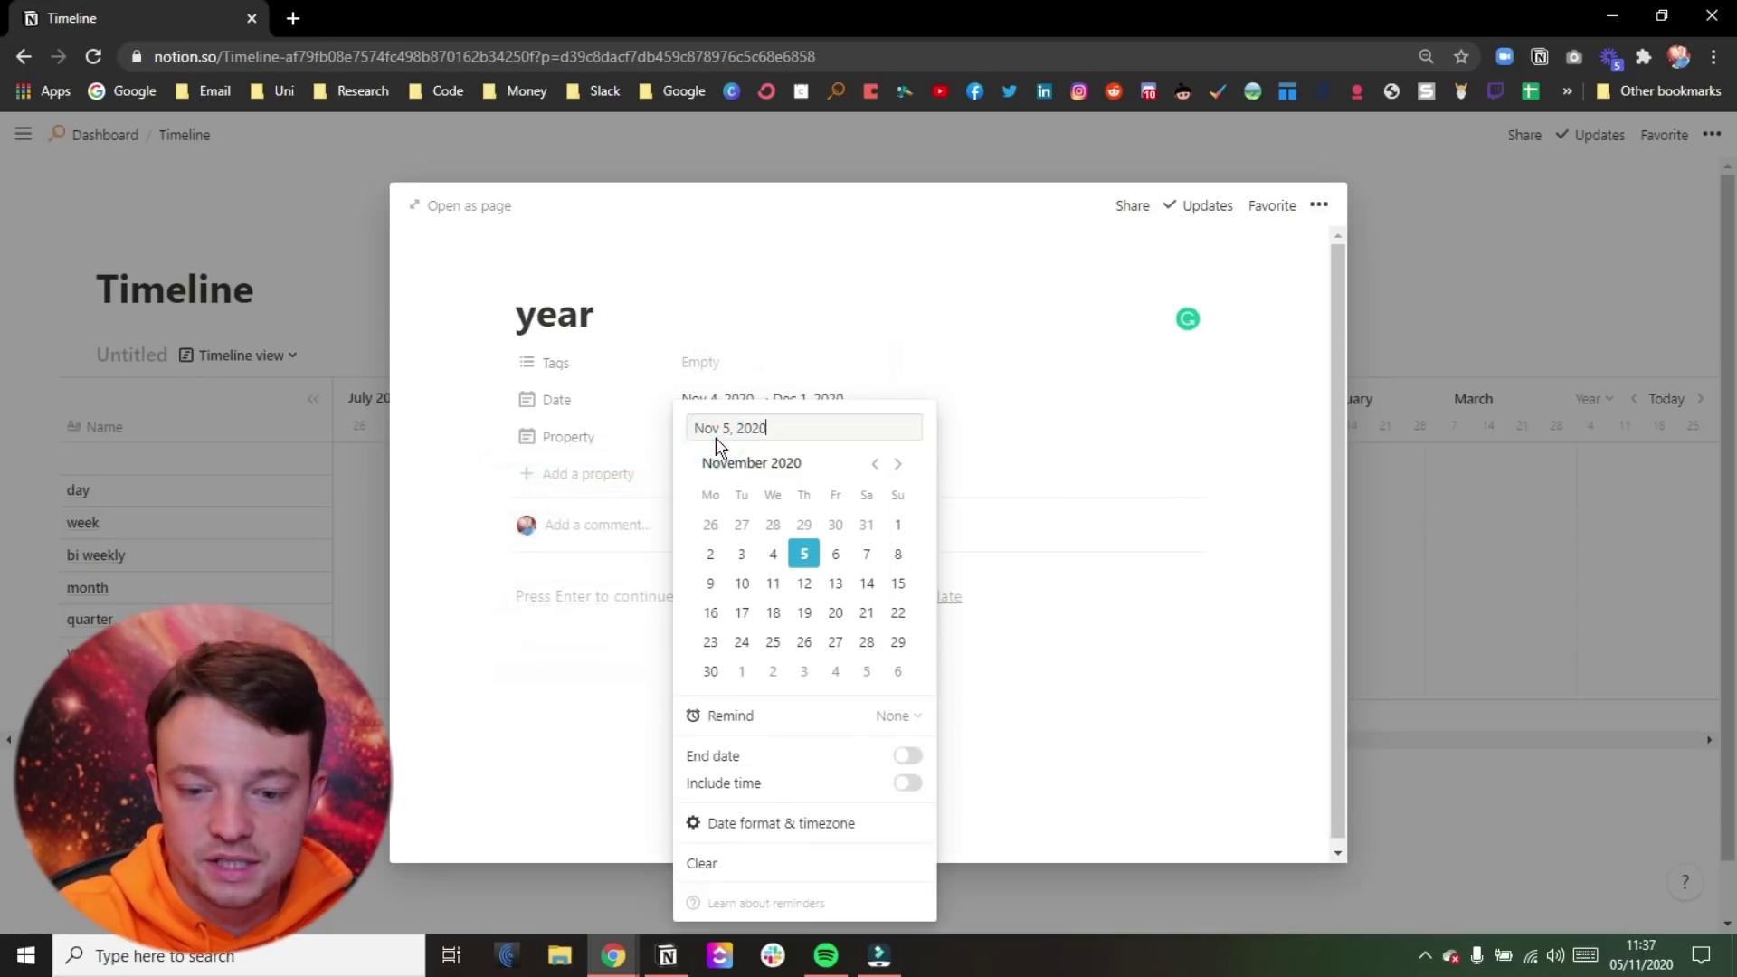
click(874, 465)
click(873, 464)
click(742, 552)
click(1500, 268)
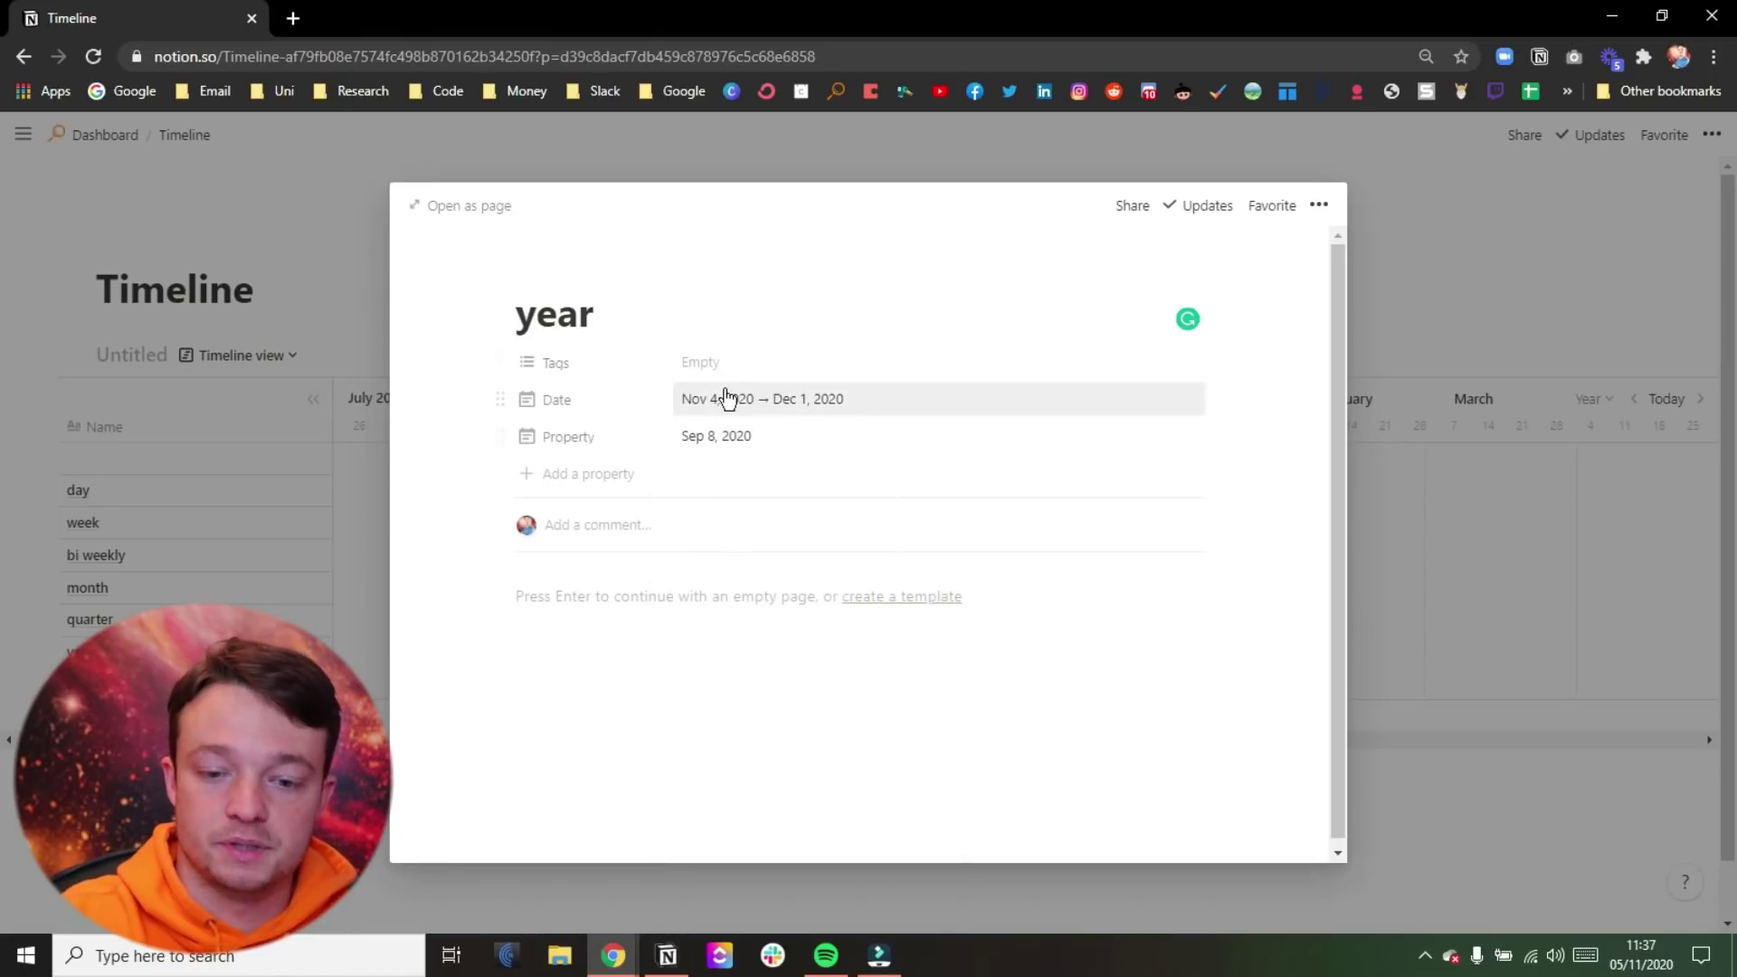
Set the timeline's start date to come from the new Property.
click(1594, 287)
click(1536, 356)
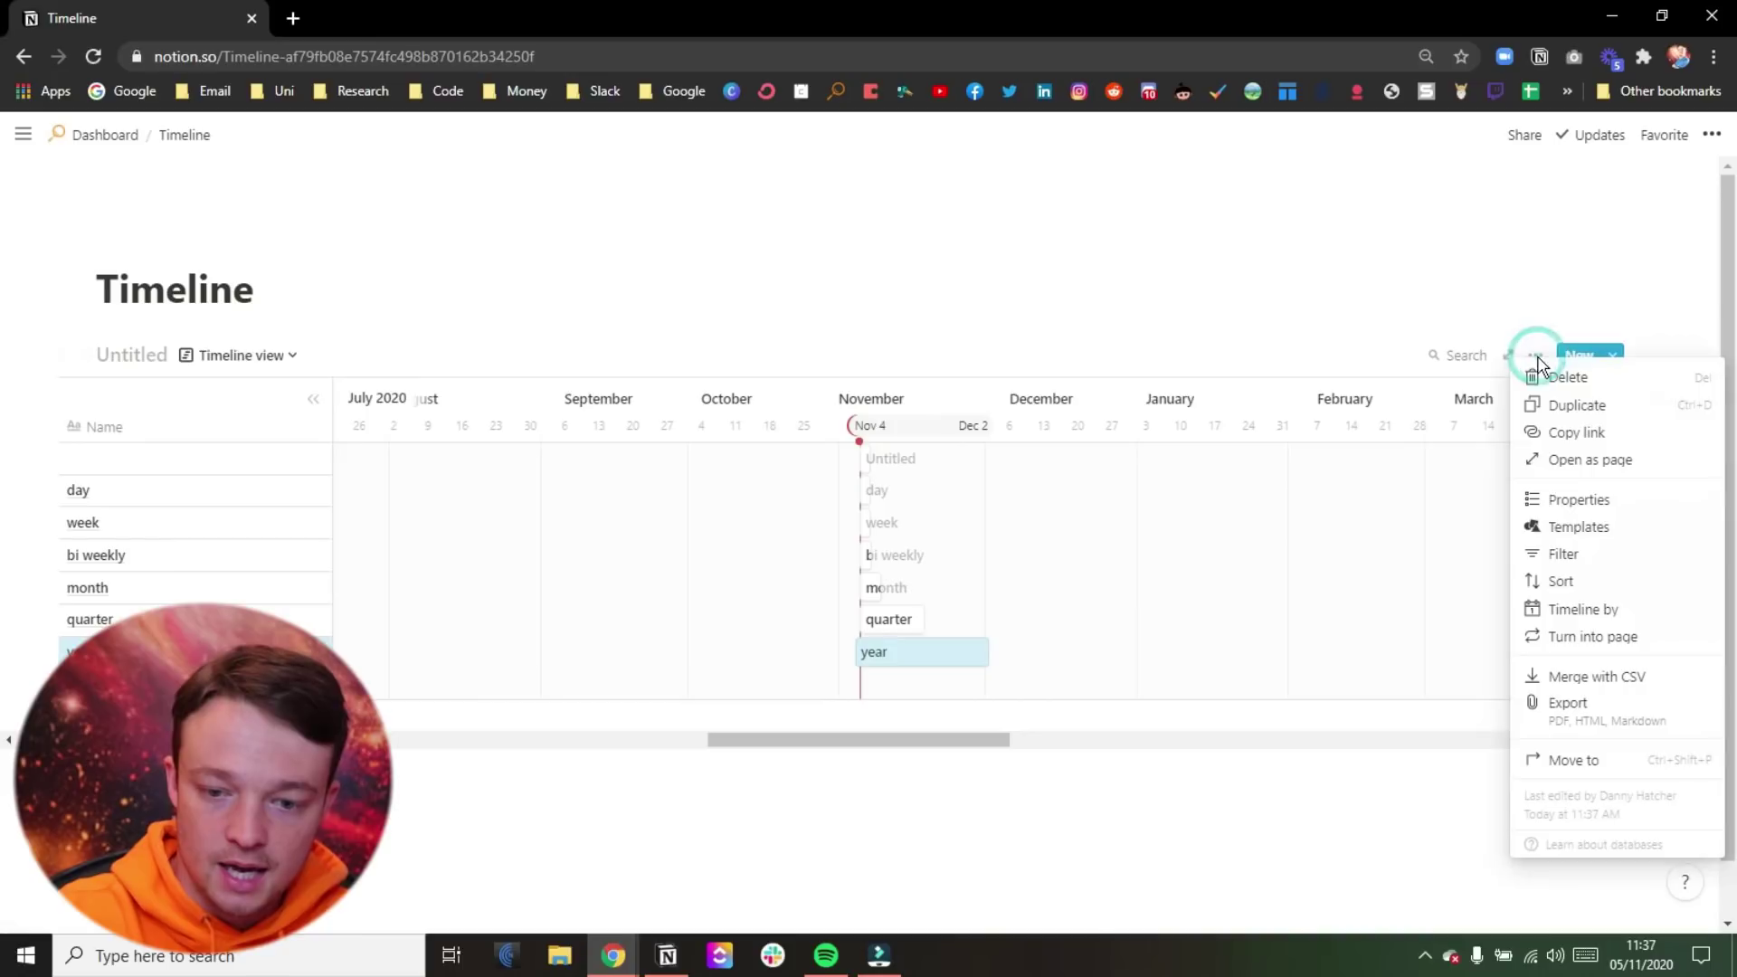
click(1571, 620)
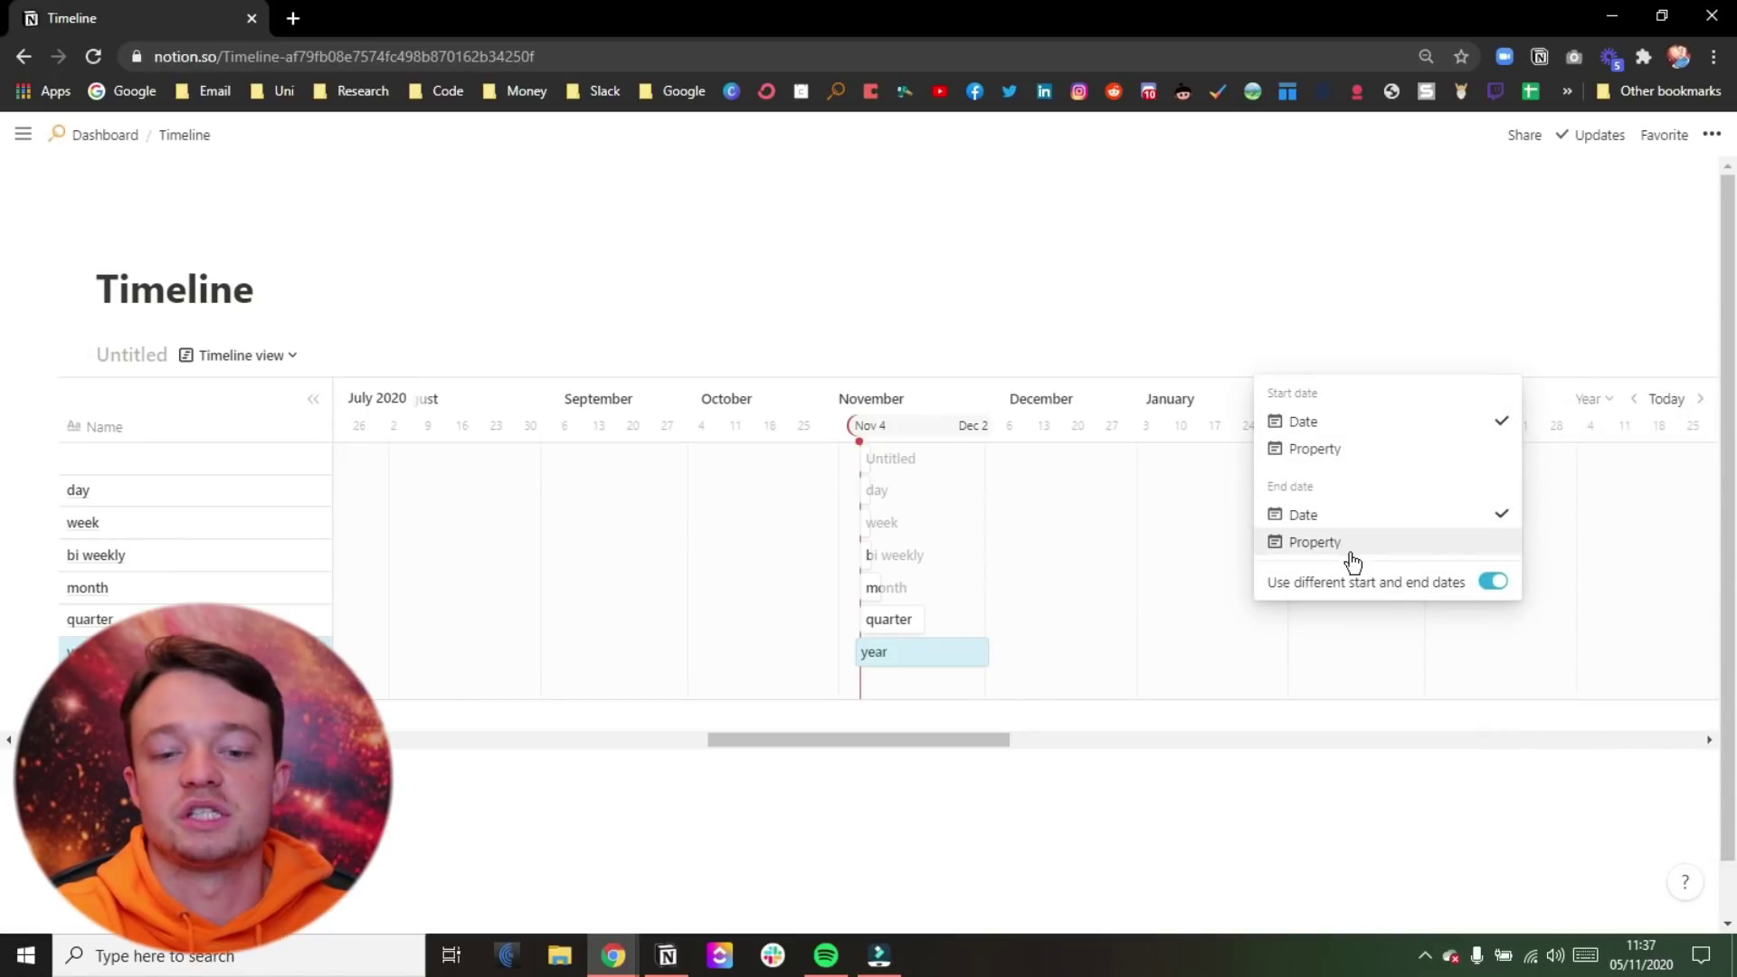
click(1333, 449)
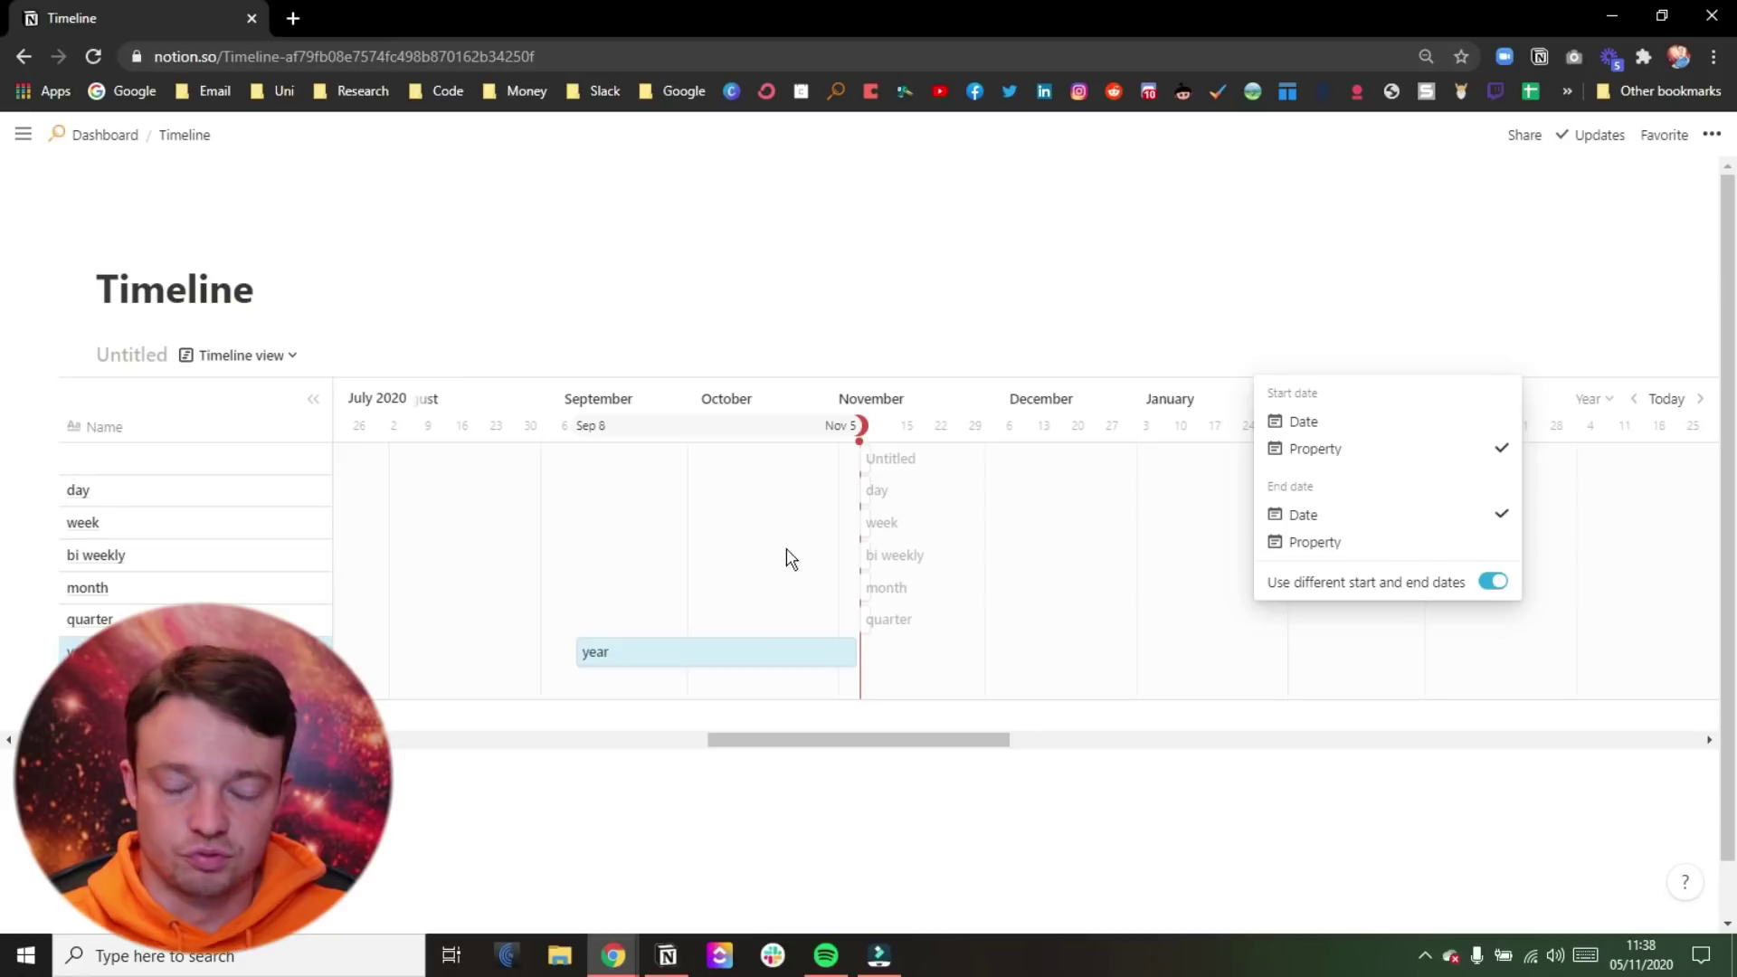
Switch the timeline to Week scale and scroll across early November 2020.
click(1376, 330)
click(1593, 398)
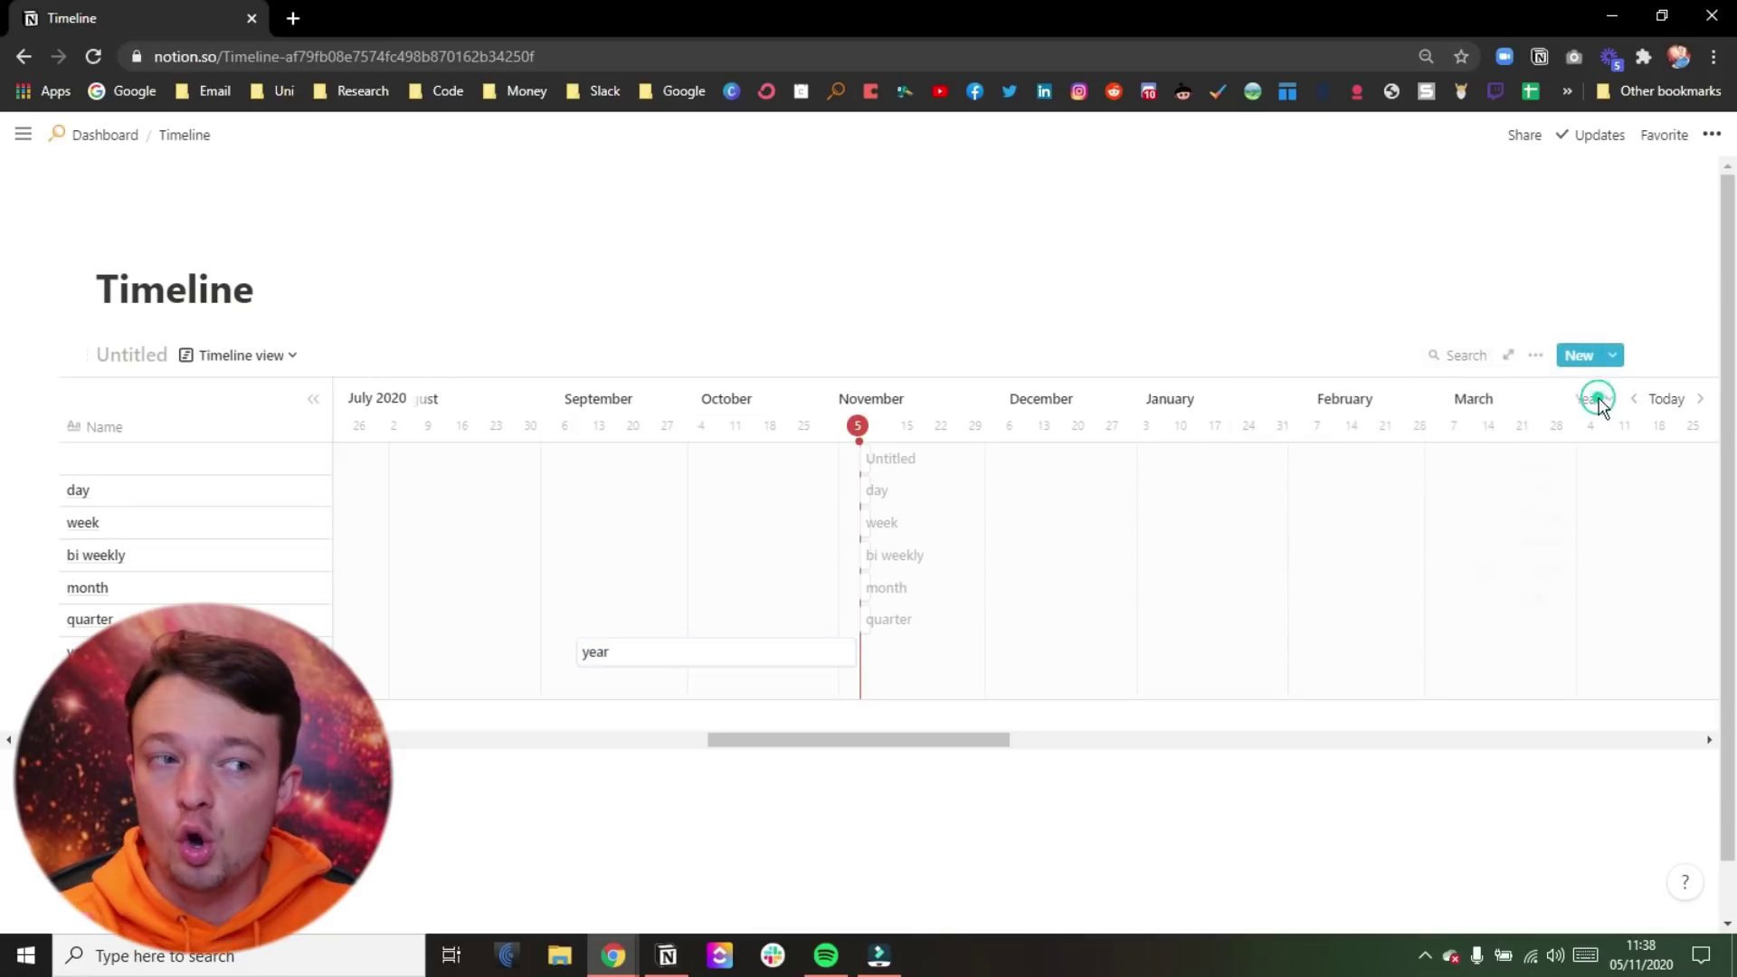
click(1582, 492)
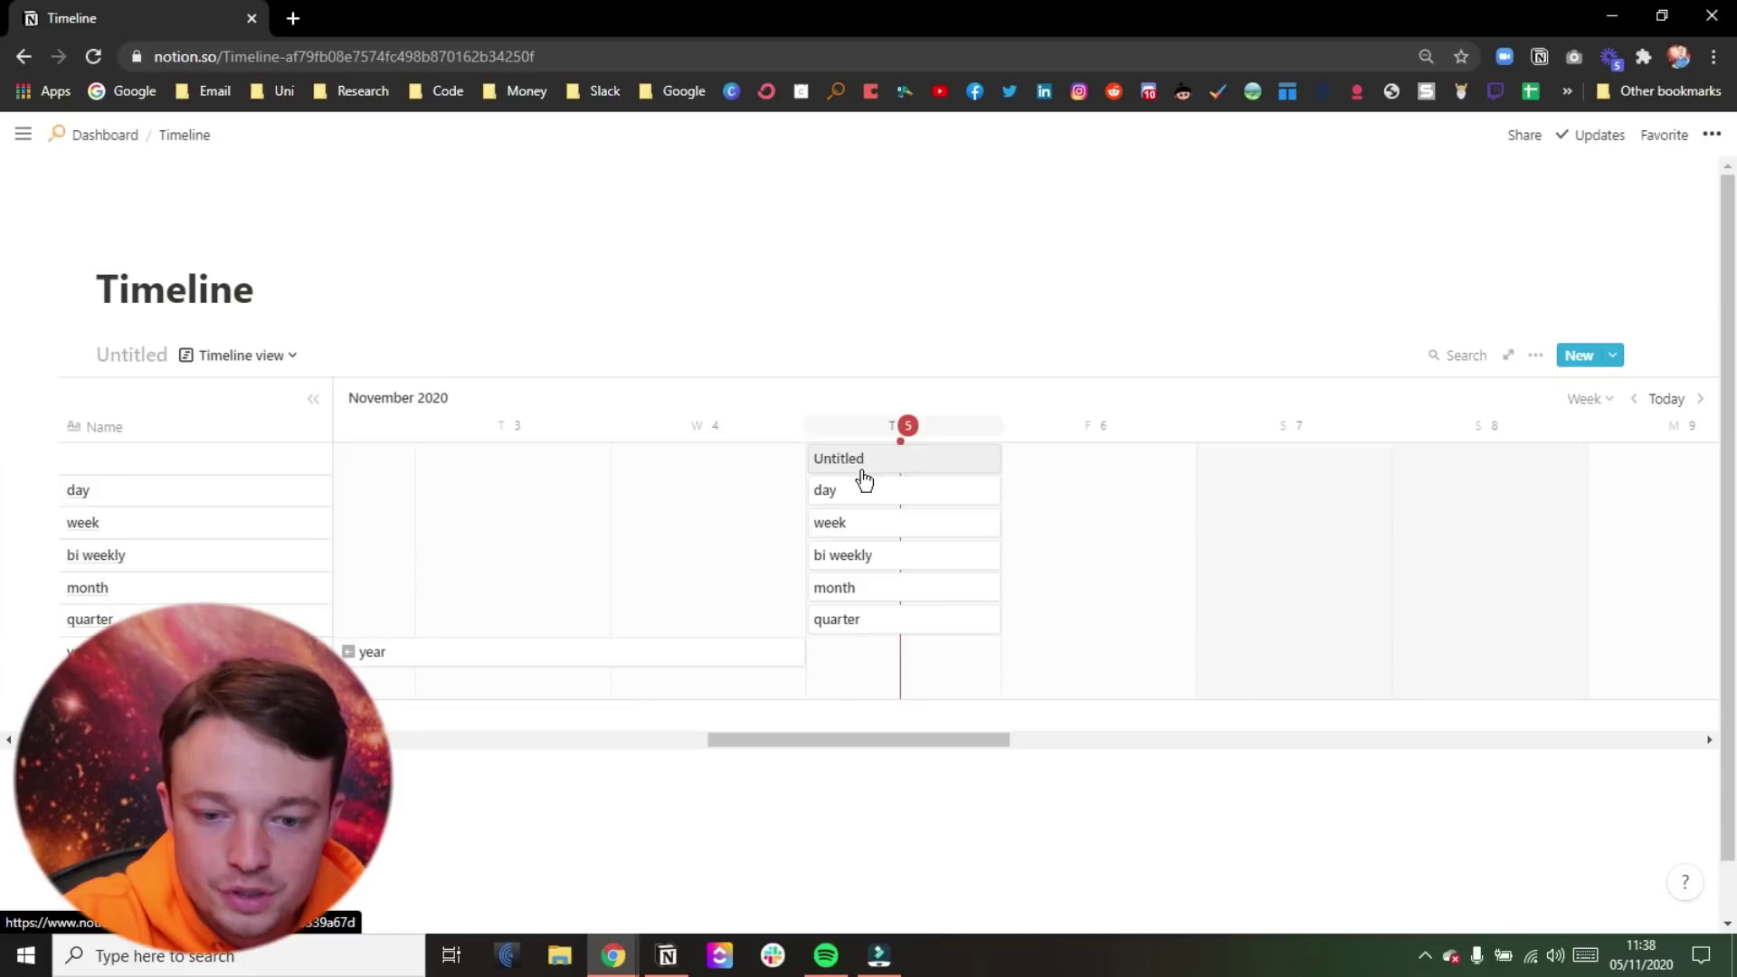
scroll(651, 470, right, 2)
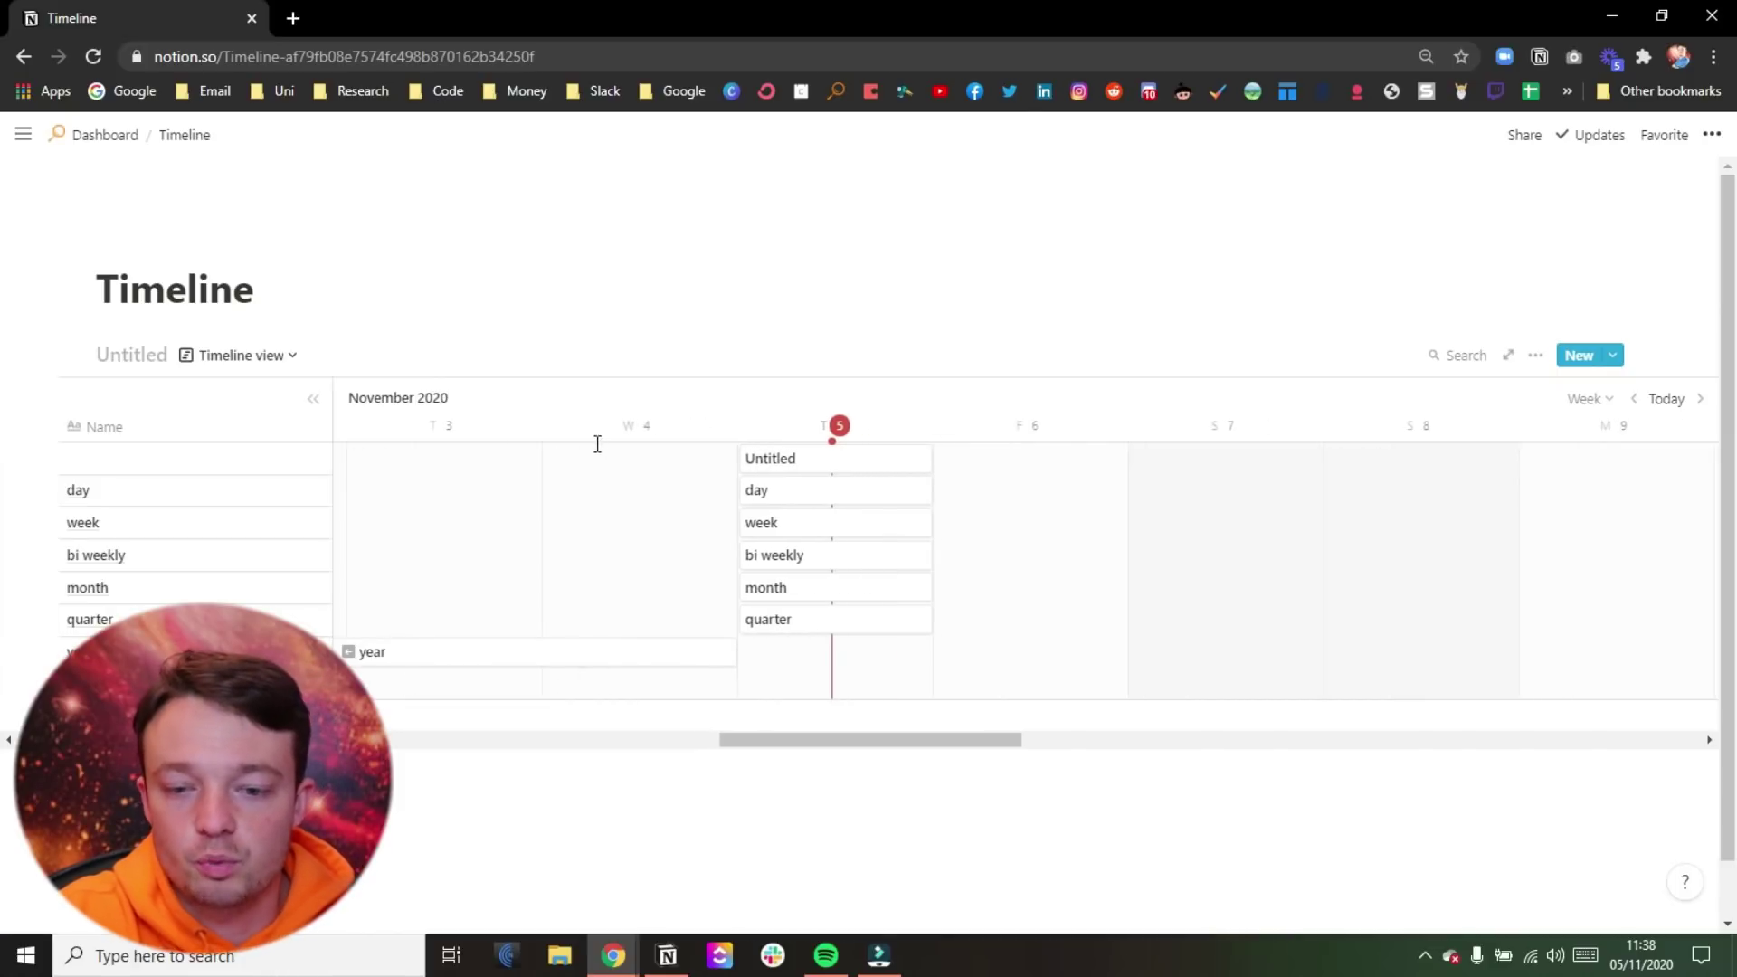
scroll(700, 484, left, 5)
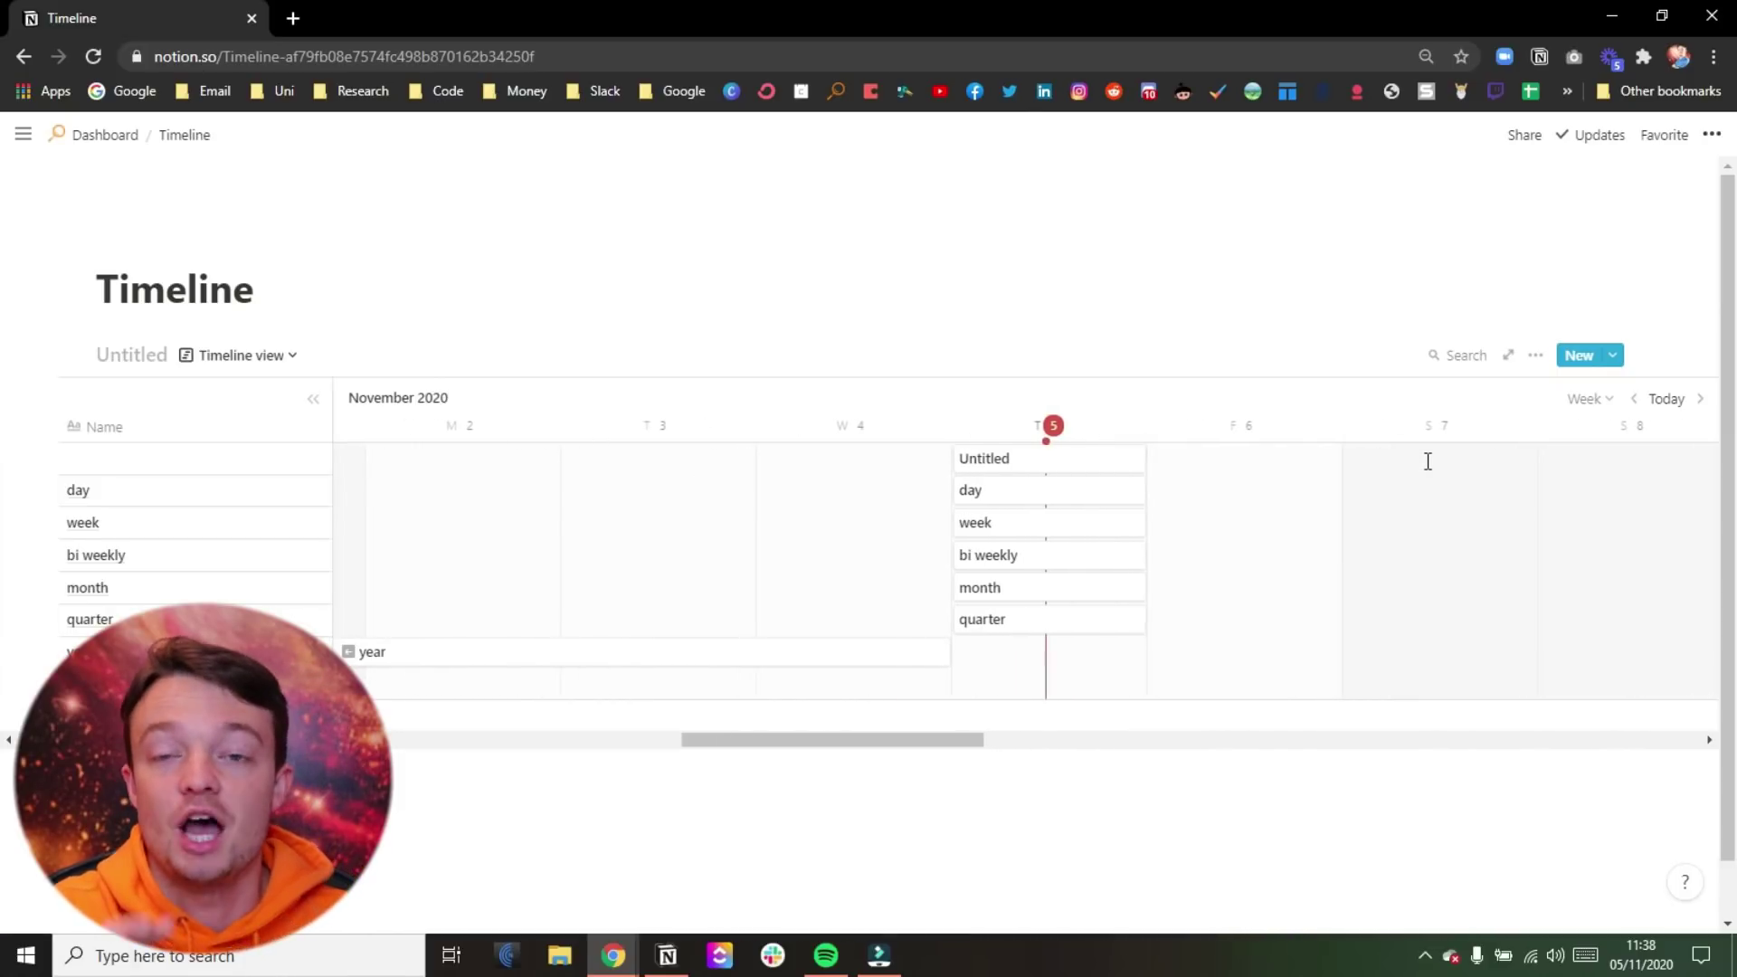
scroll(1427, 461, left, 1)
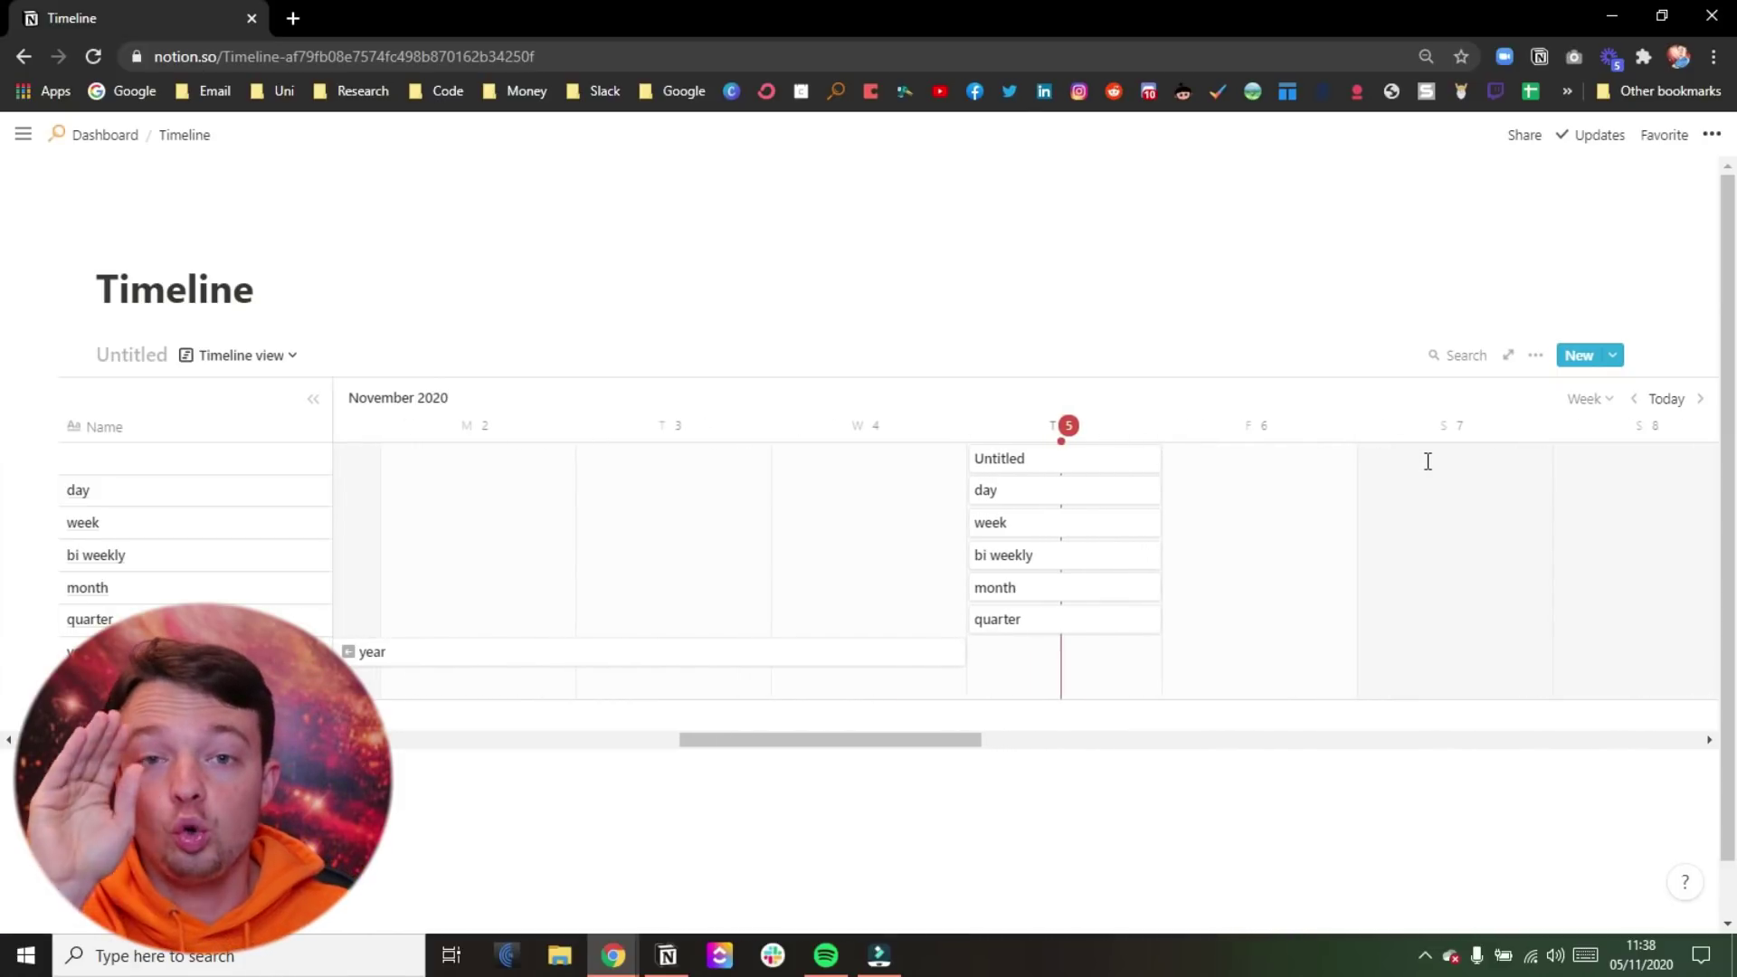
Hide the table beside the timeline and open the view's Properties settings, keeping 50 pages loaded.
click(305, 407)
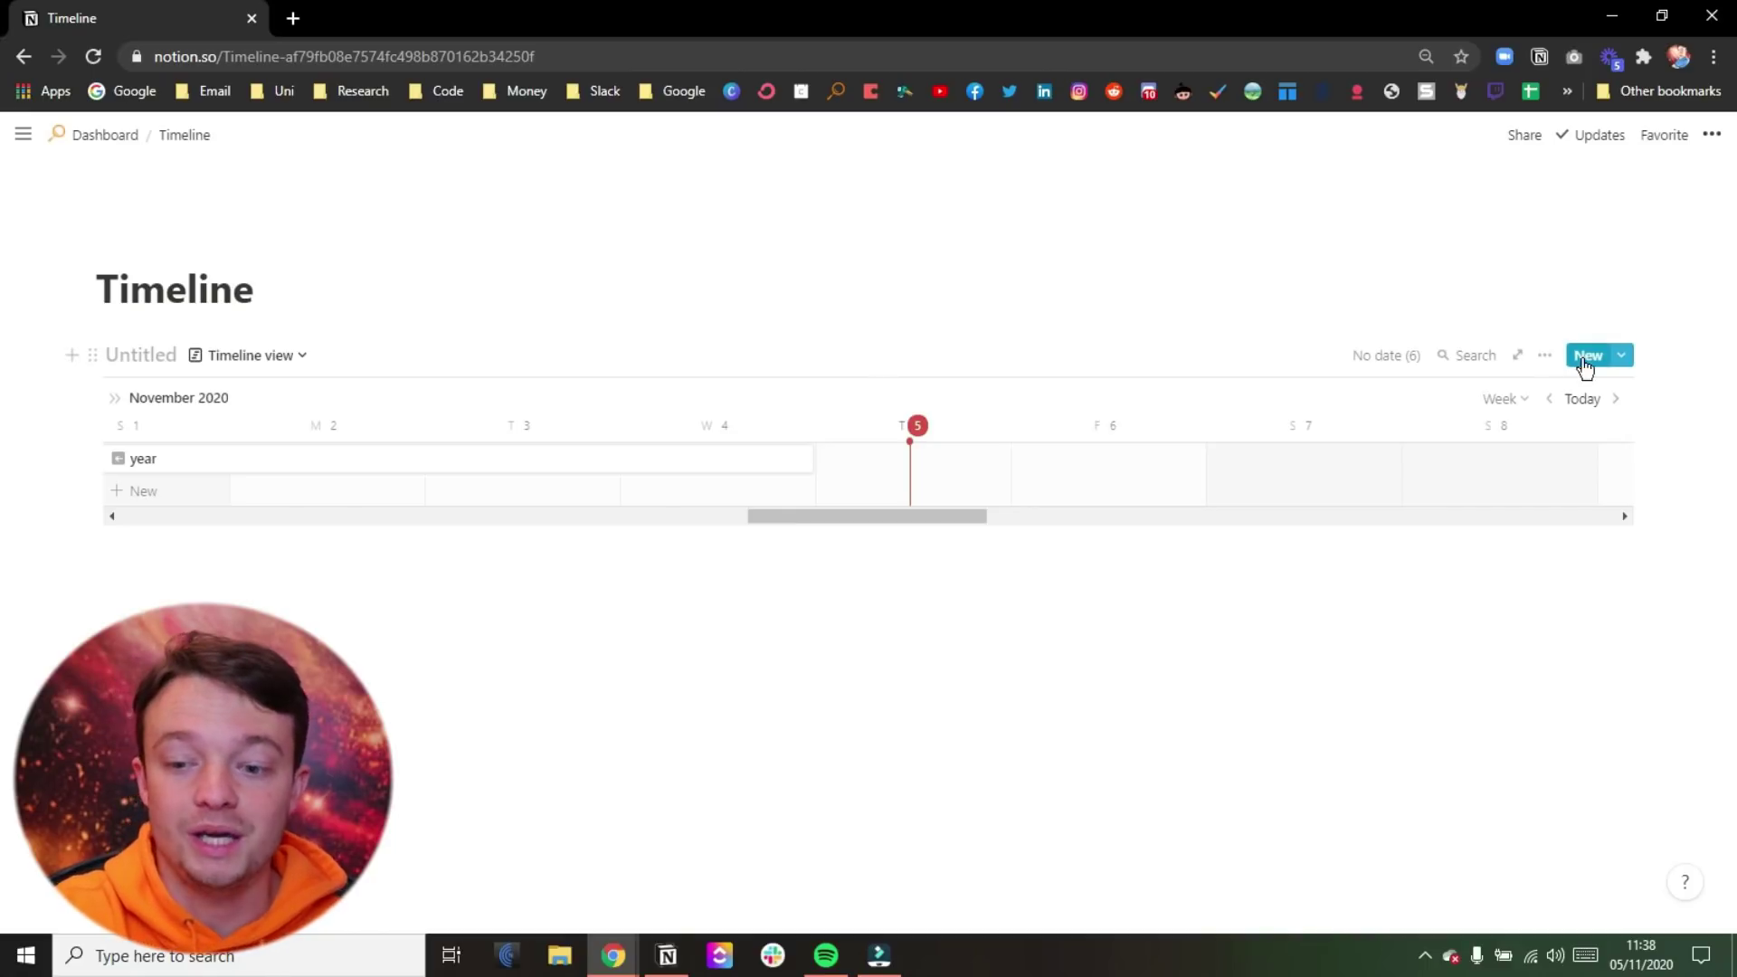
click(1544, 354)
click(1578, 495)
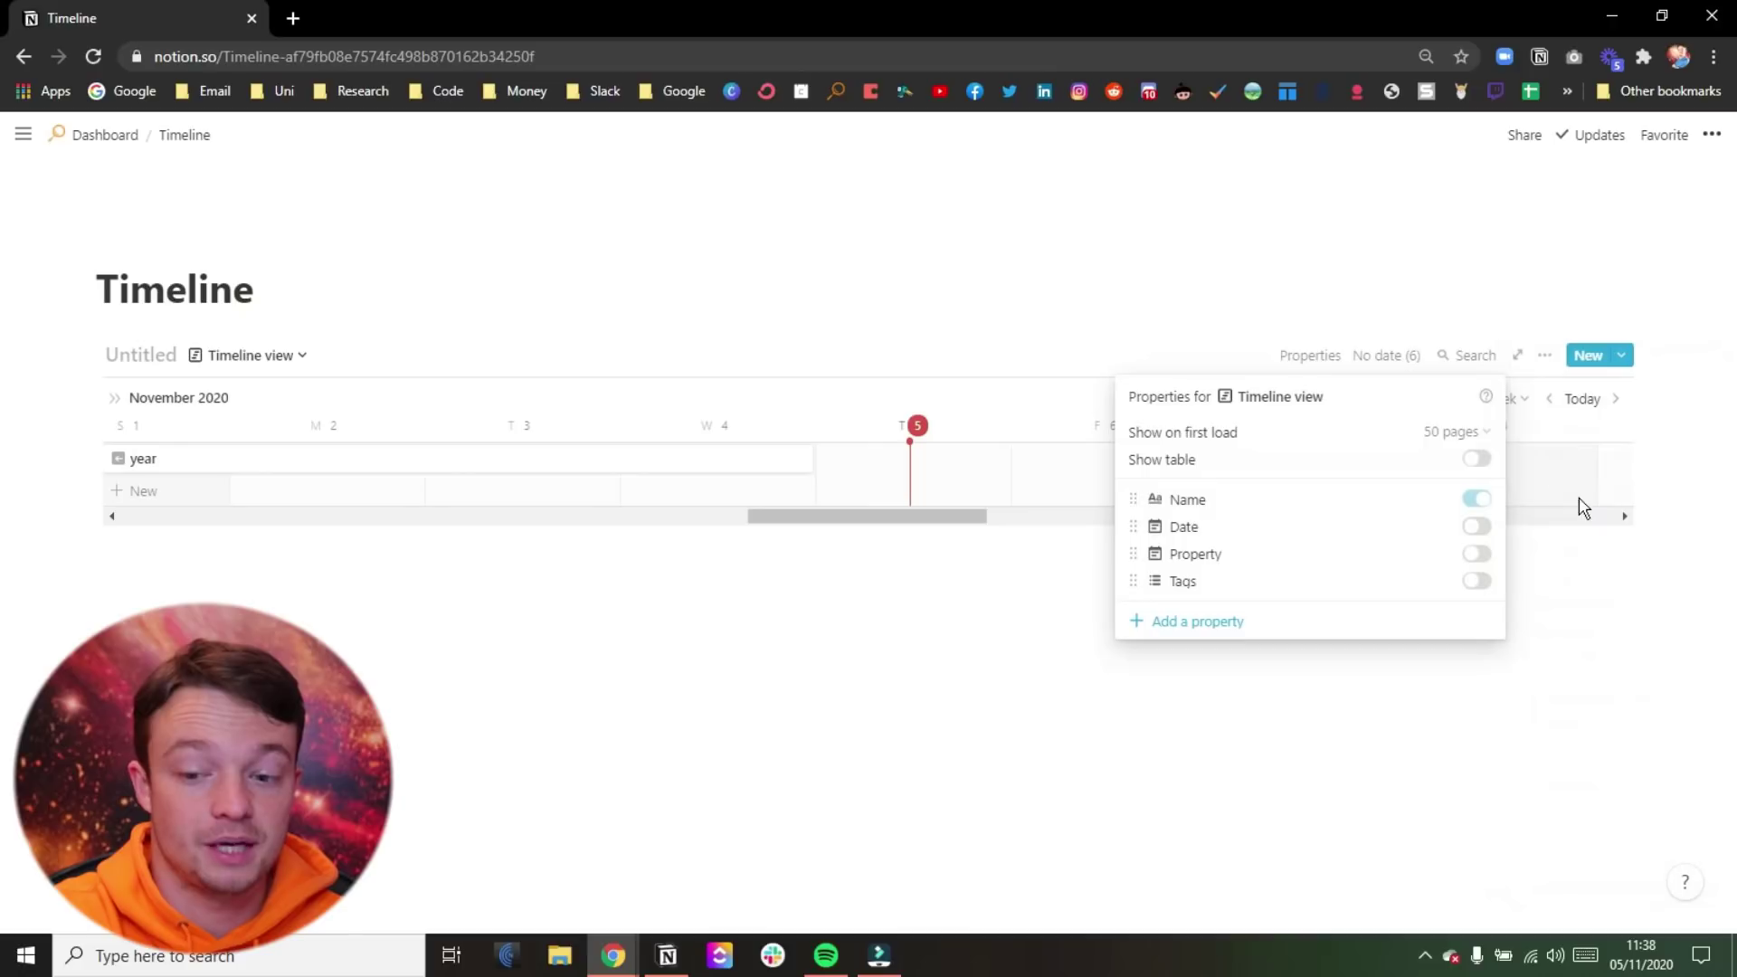
click(1464, 436)
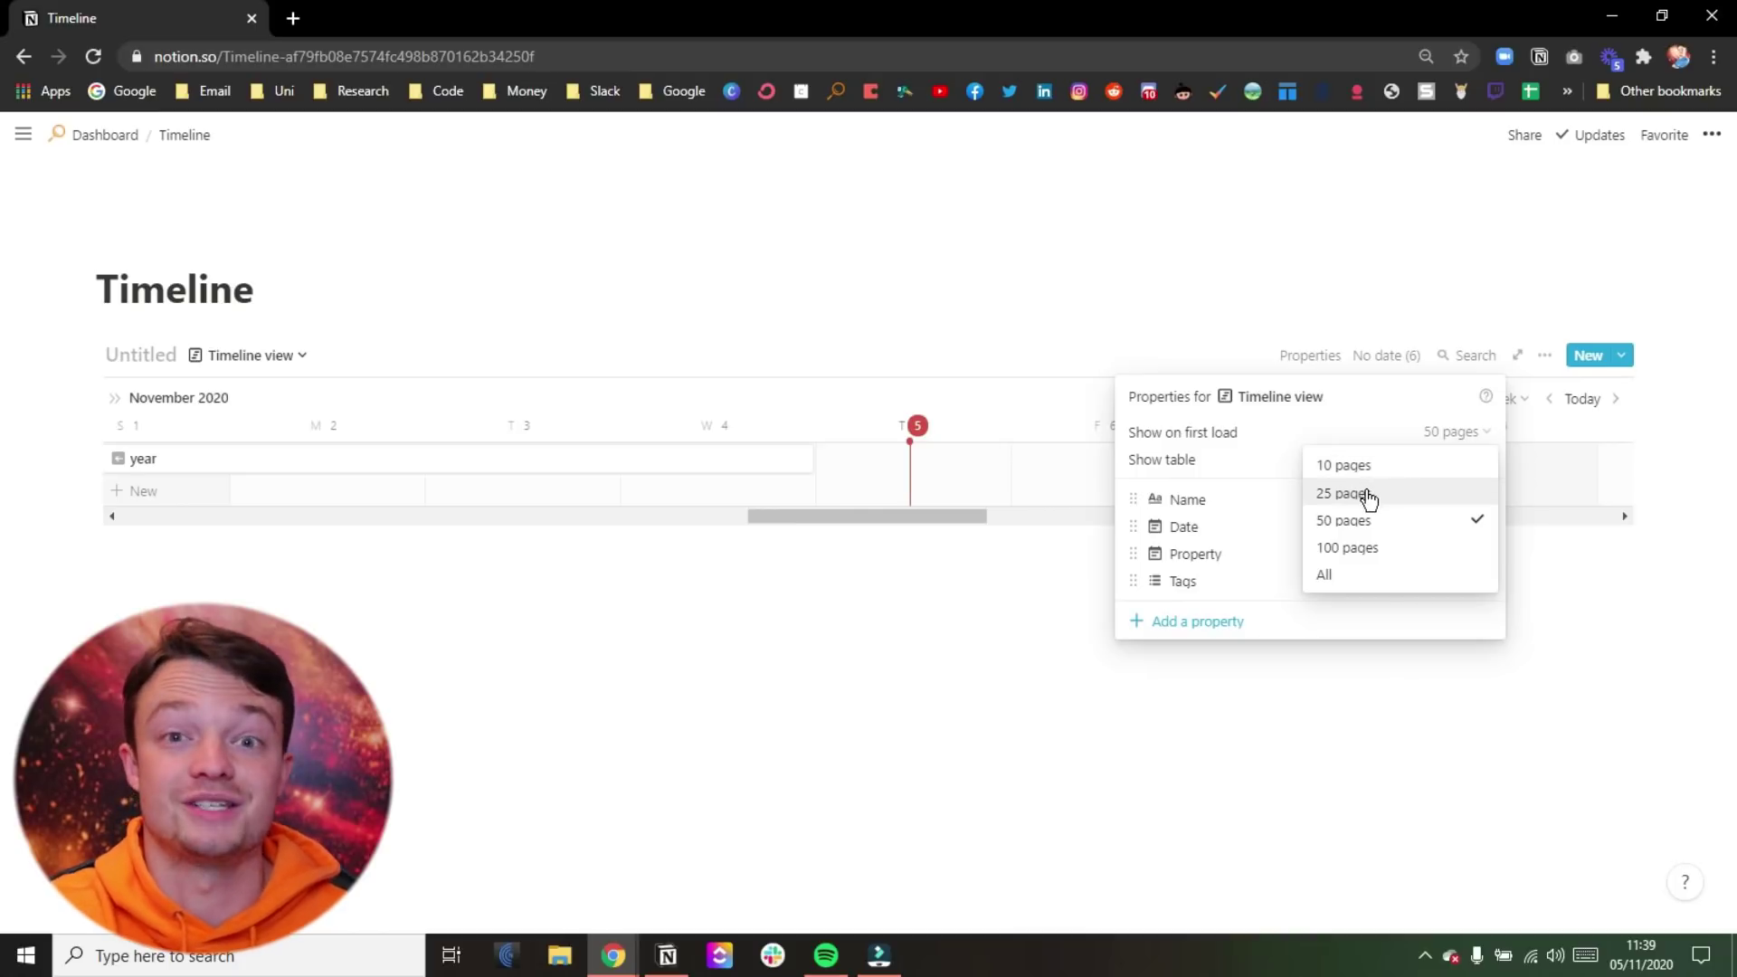
click(1319, 416)
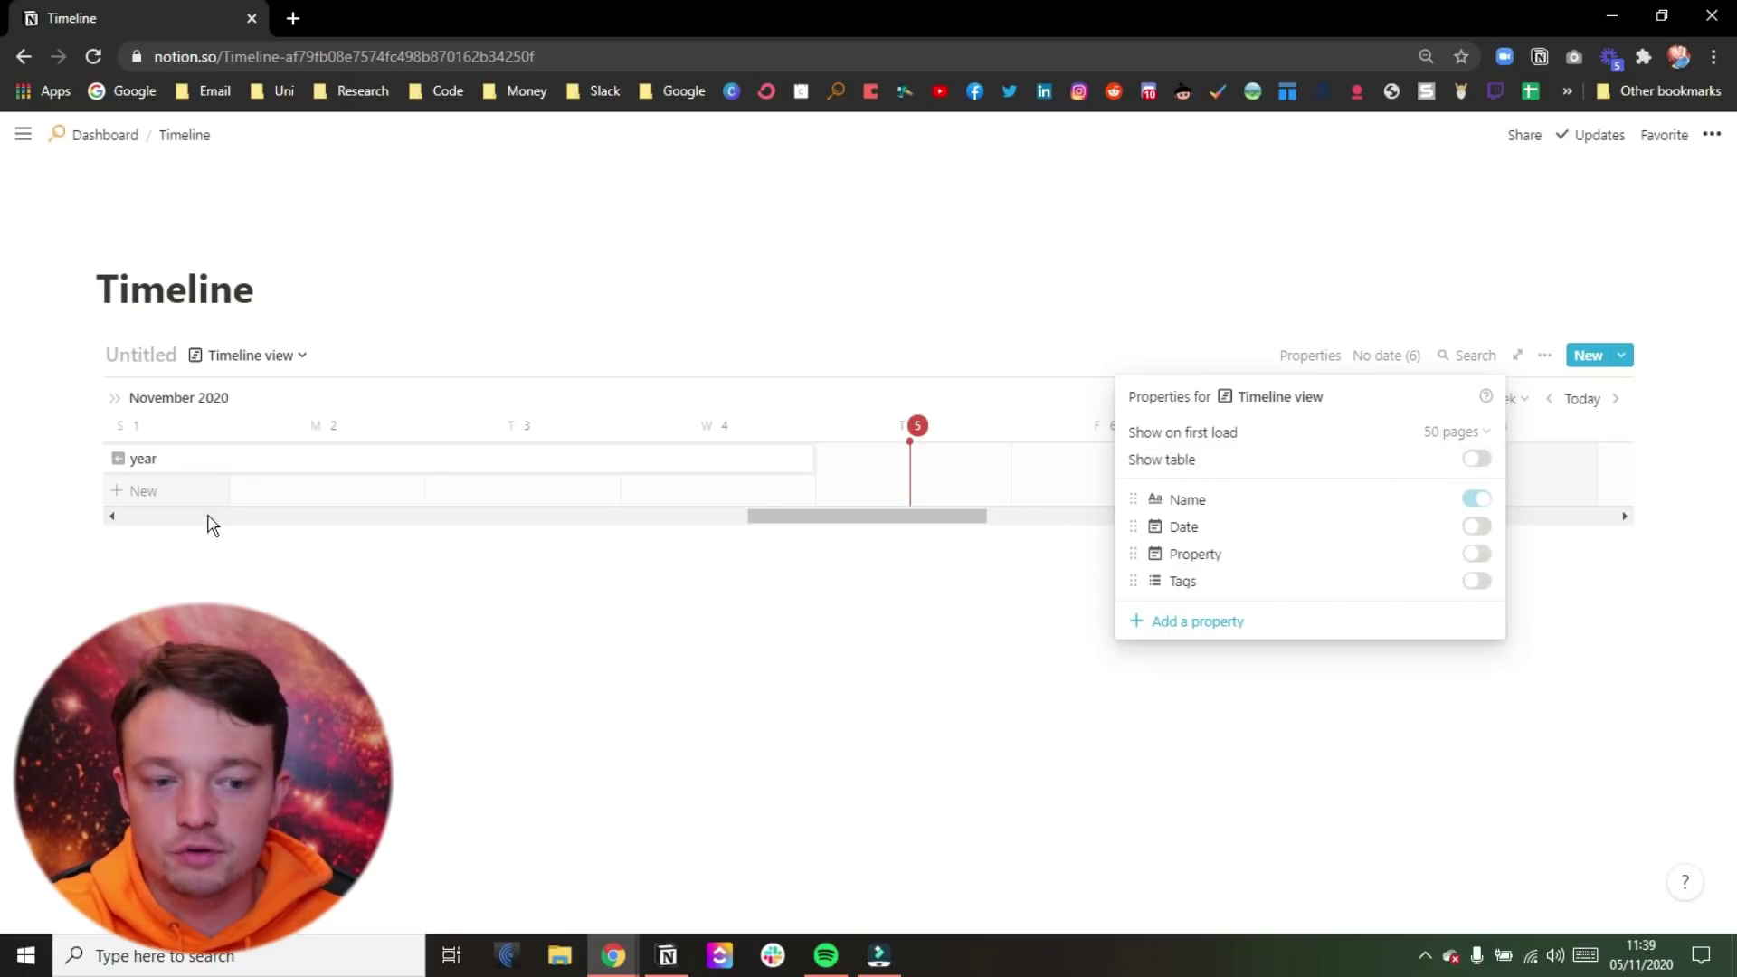
Show the table with Date, Property and Tags columns, then narrow the columns and table.
click(1477, 461)
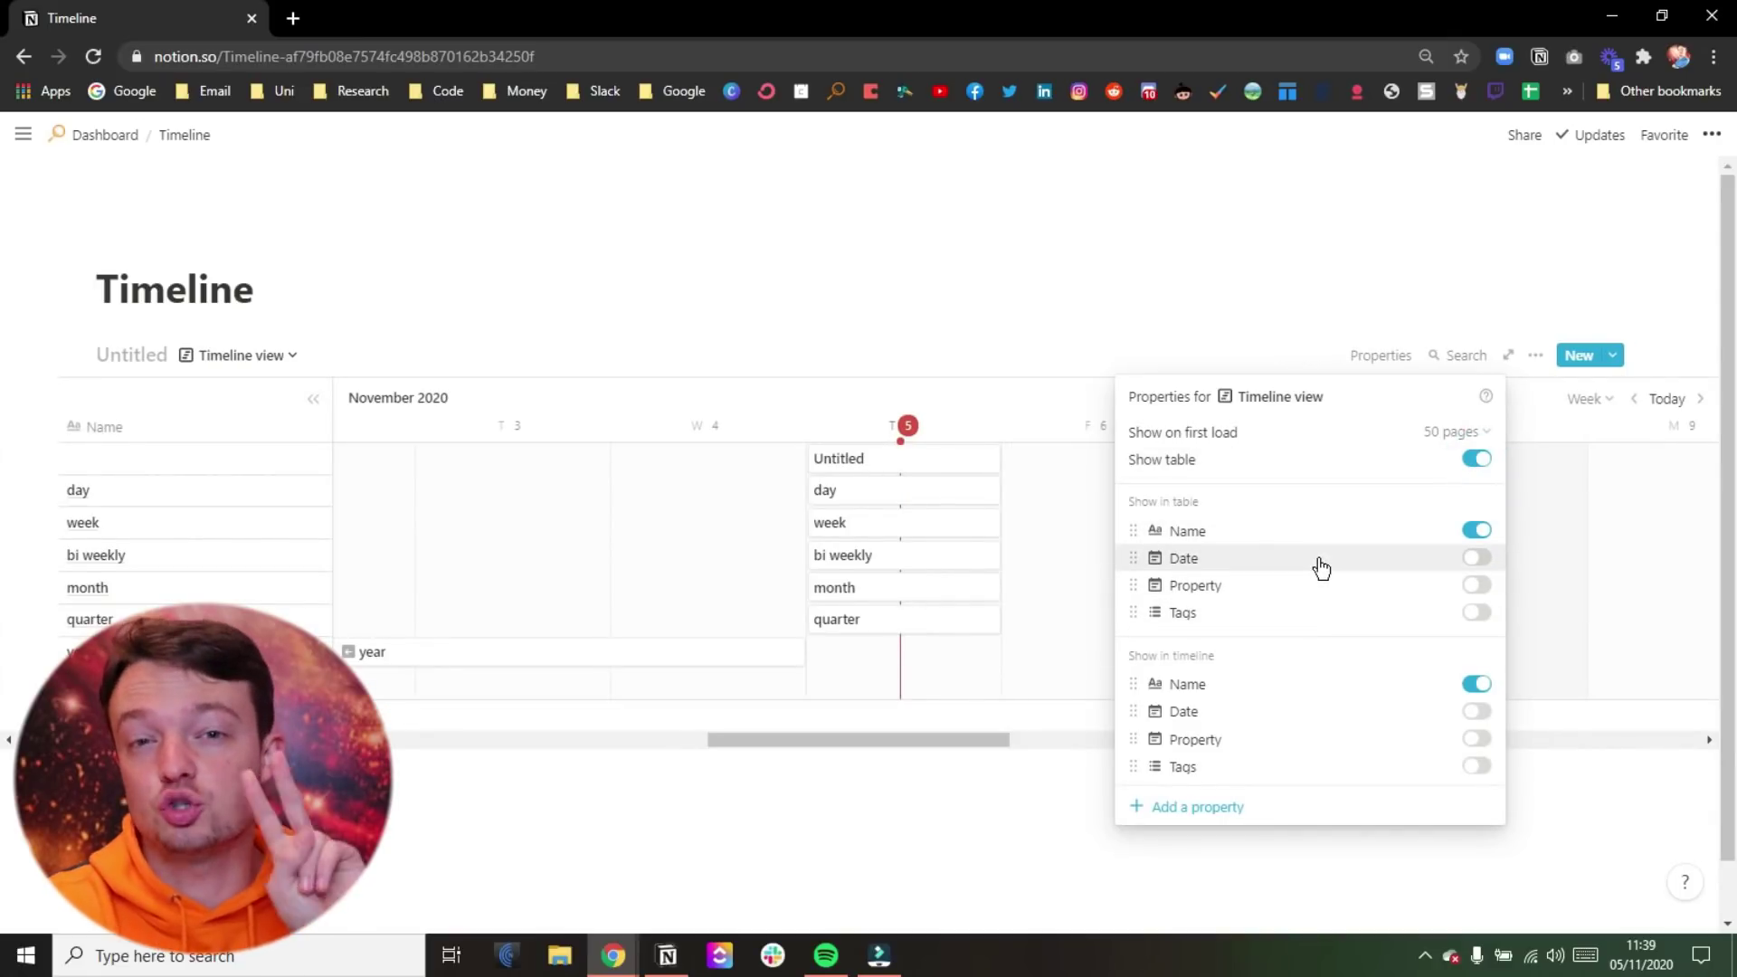
click(1477, 559)
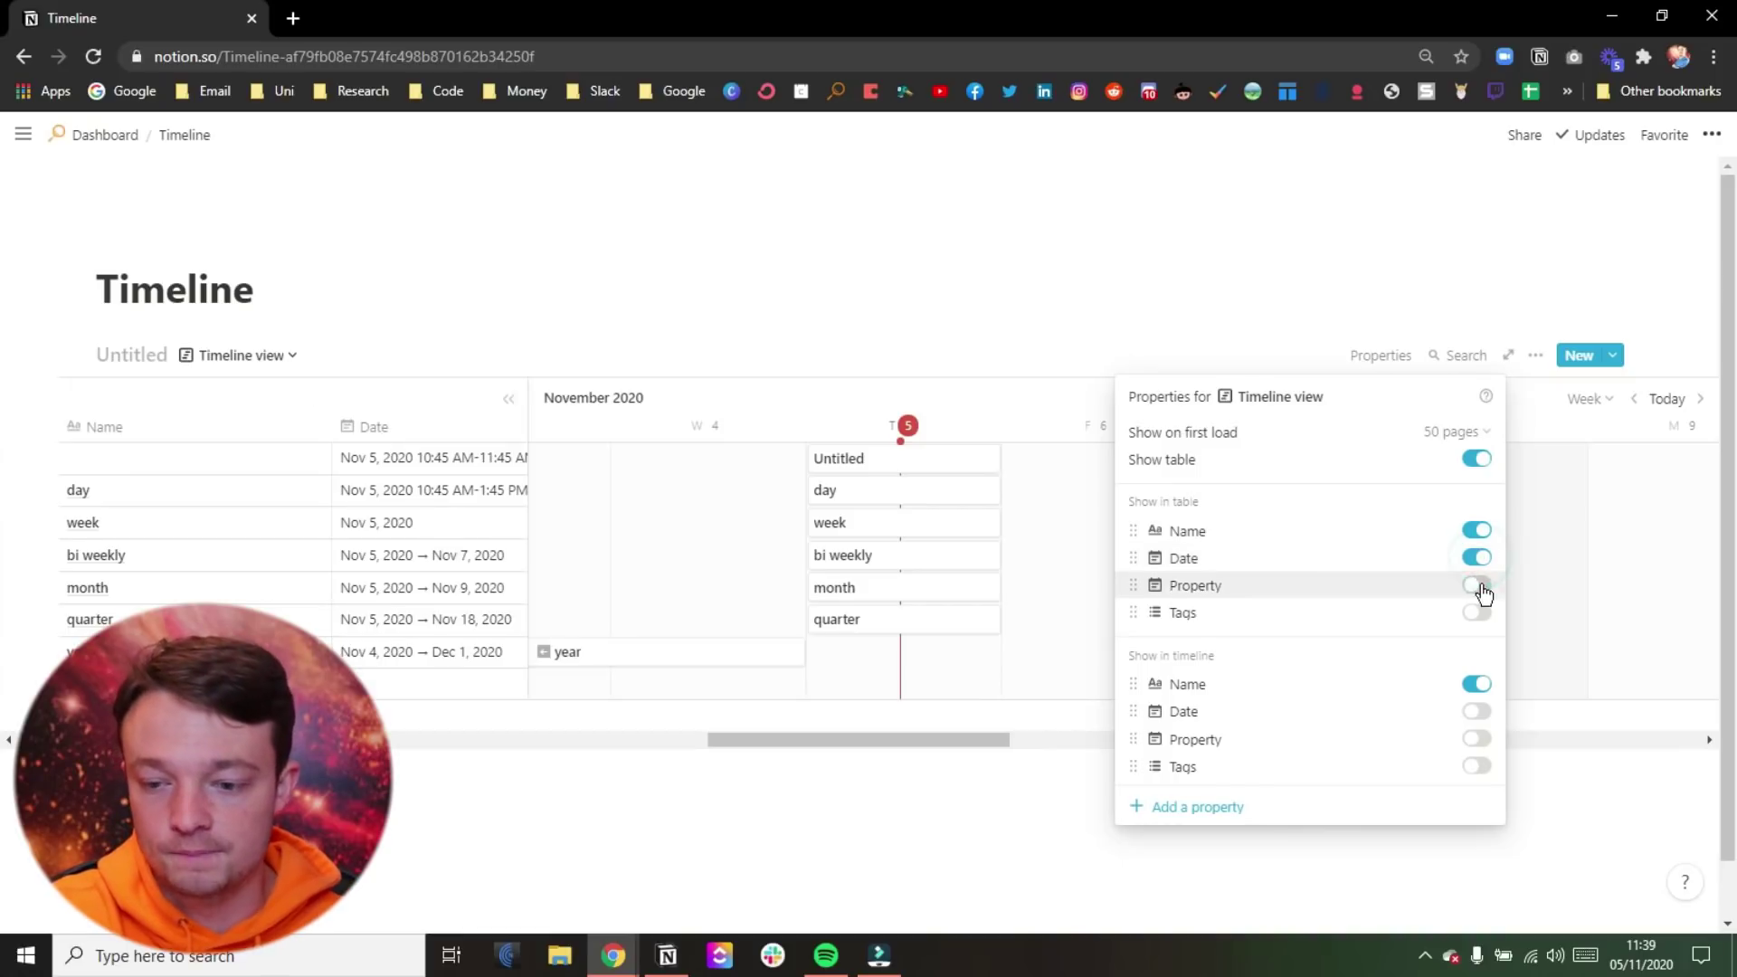
click(1480, 587)
click(1477, 613)
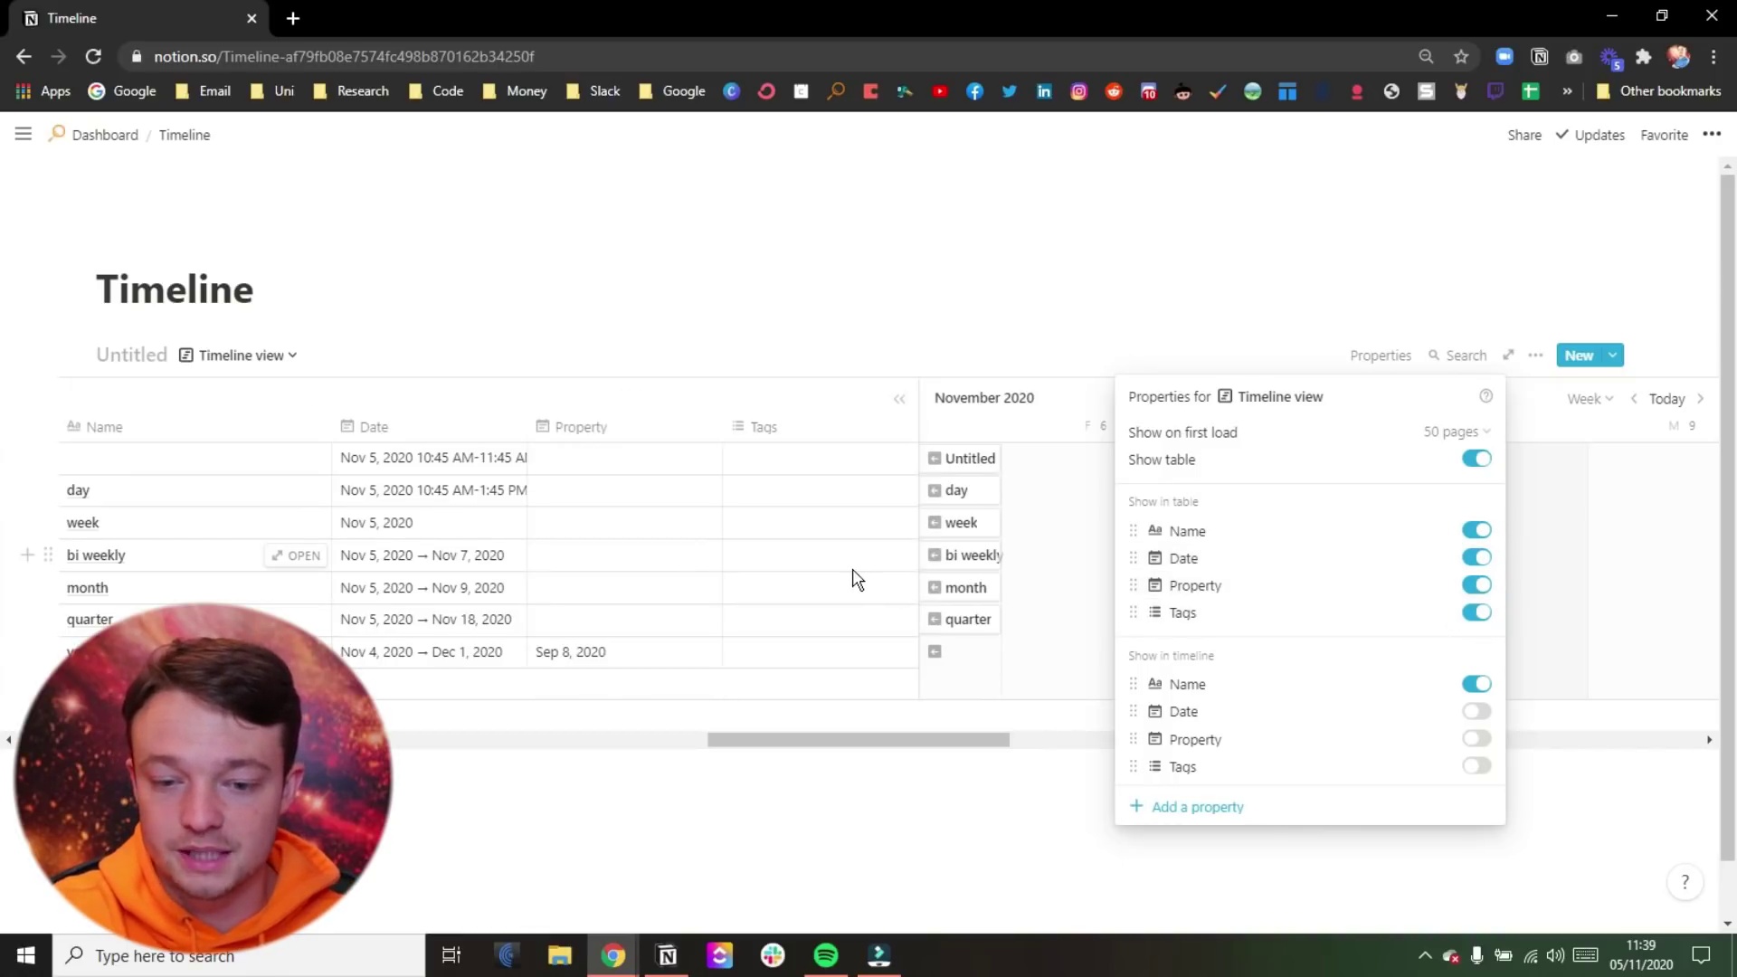
click(722, 426)
drag(722, 426, 625, 427)
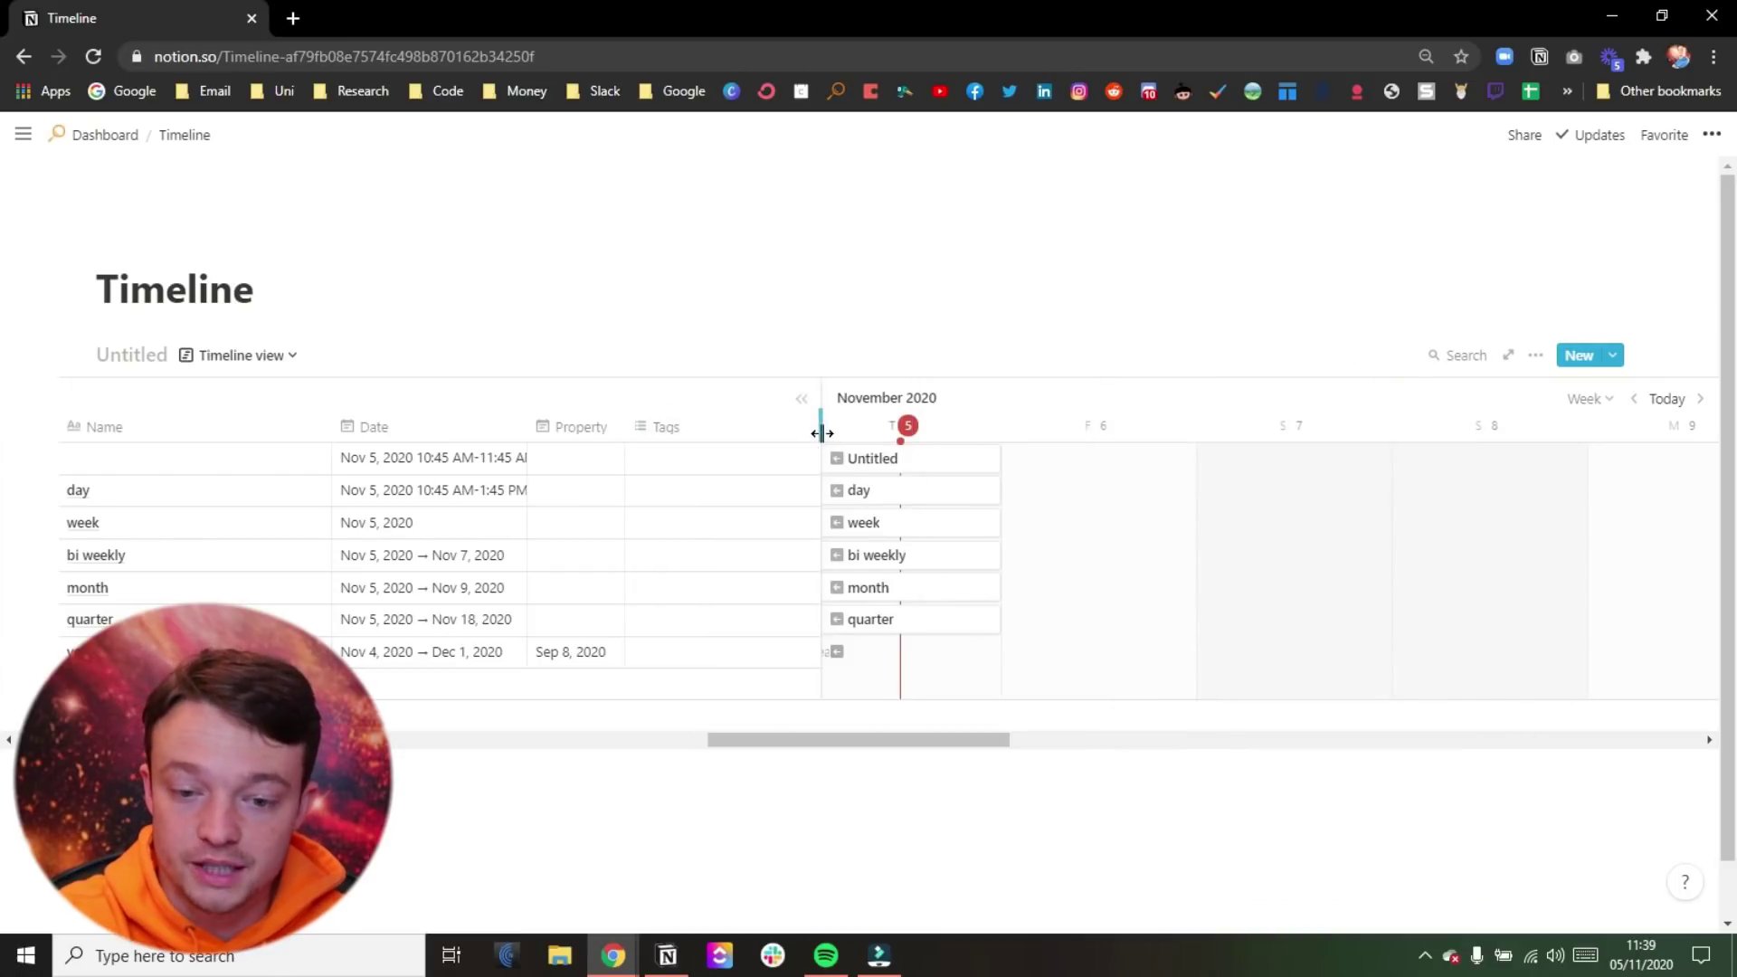
drag(820, 430, 737, 443)
drag(528, 426, 470, 424)
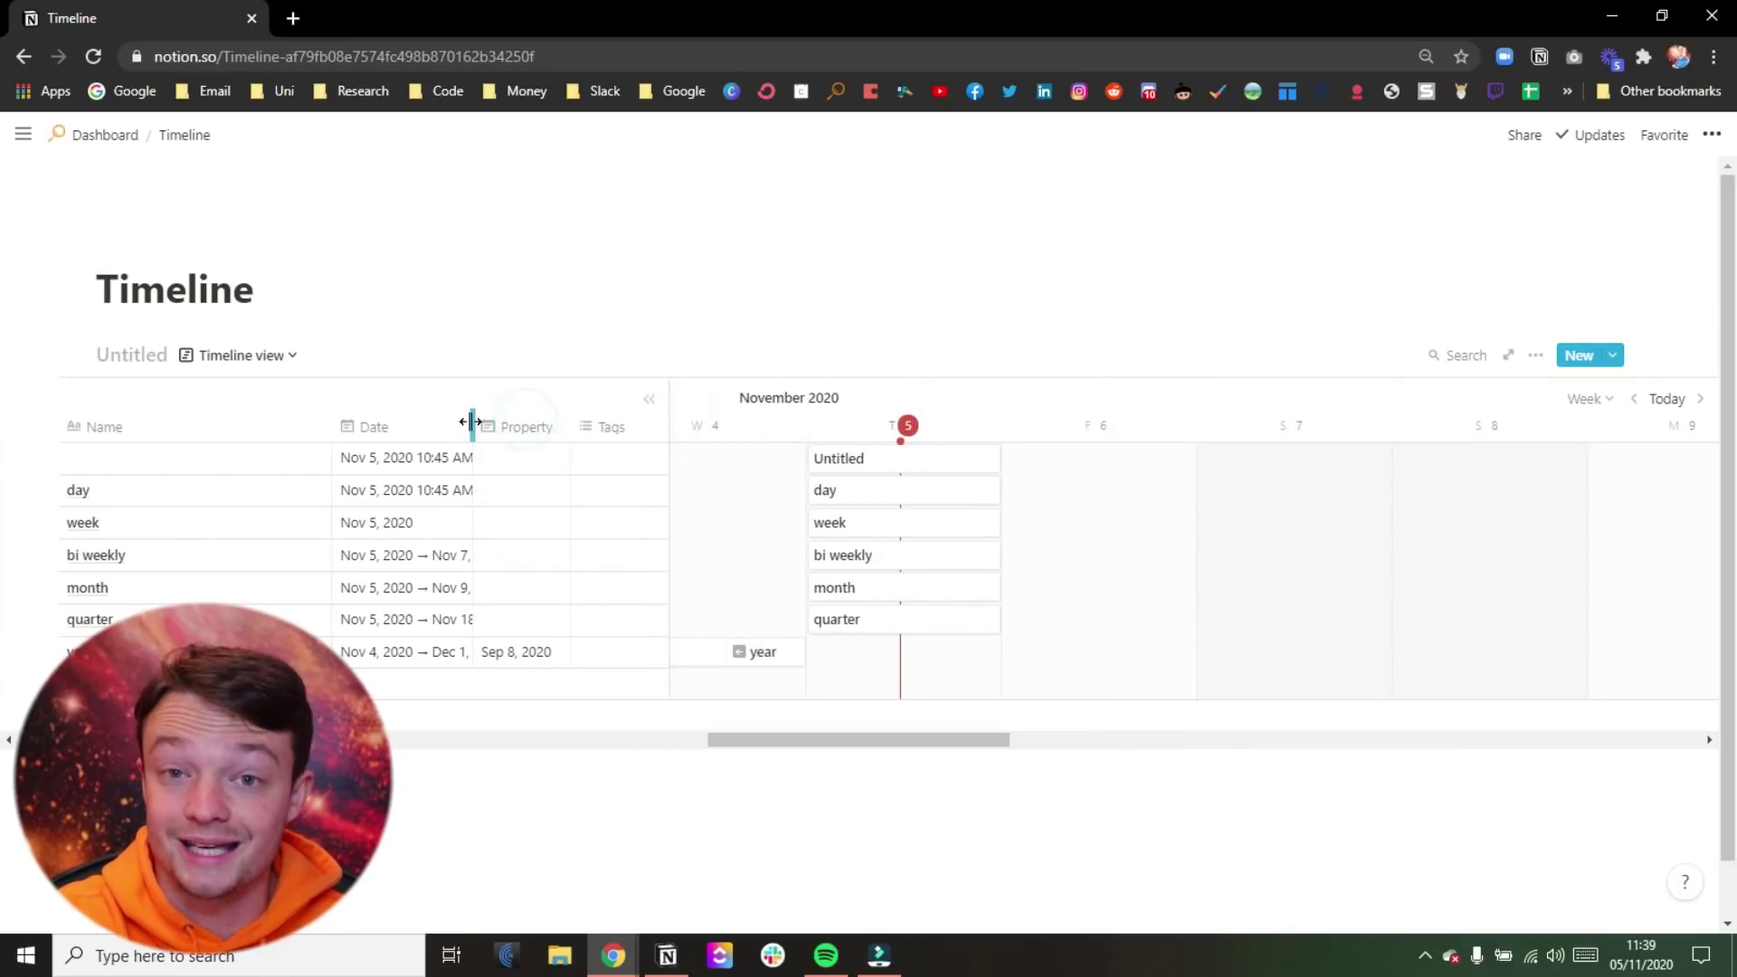
drag(325, 427, 207, 425)
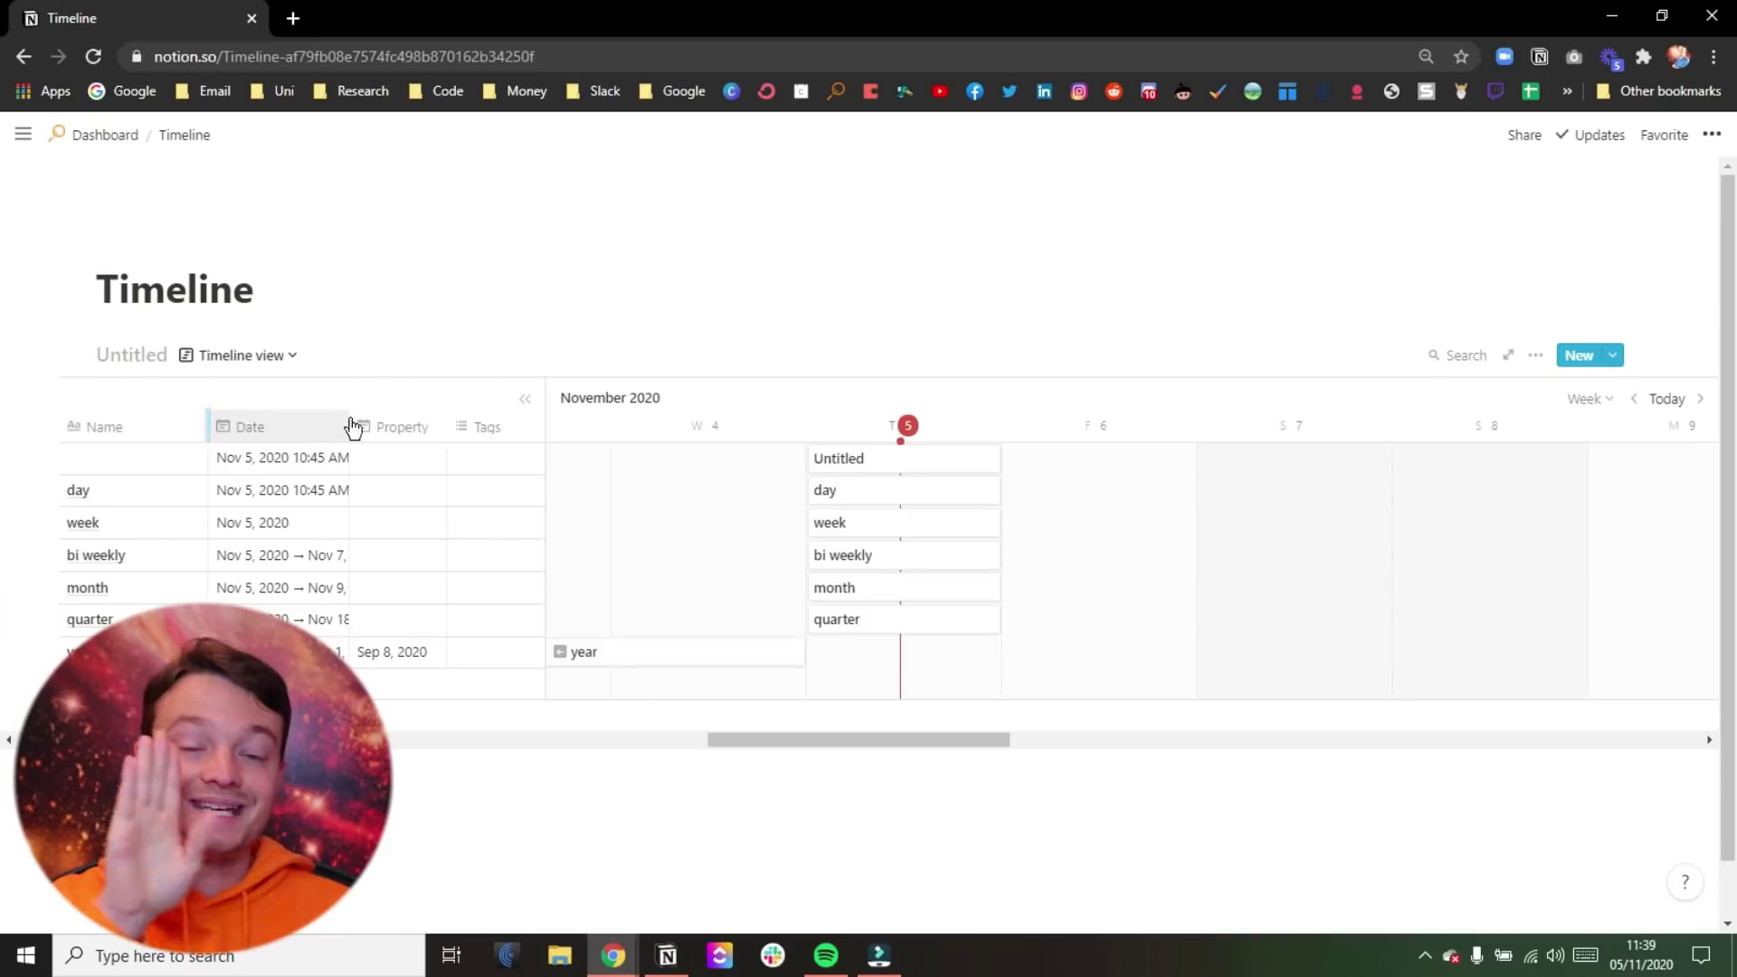
Show Date, Property and Tags on the timeline bars.
click(1535, 355)
click(1585, 509)
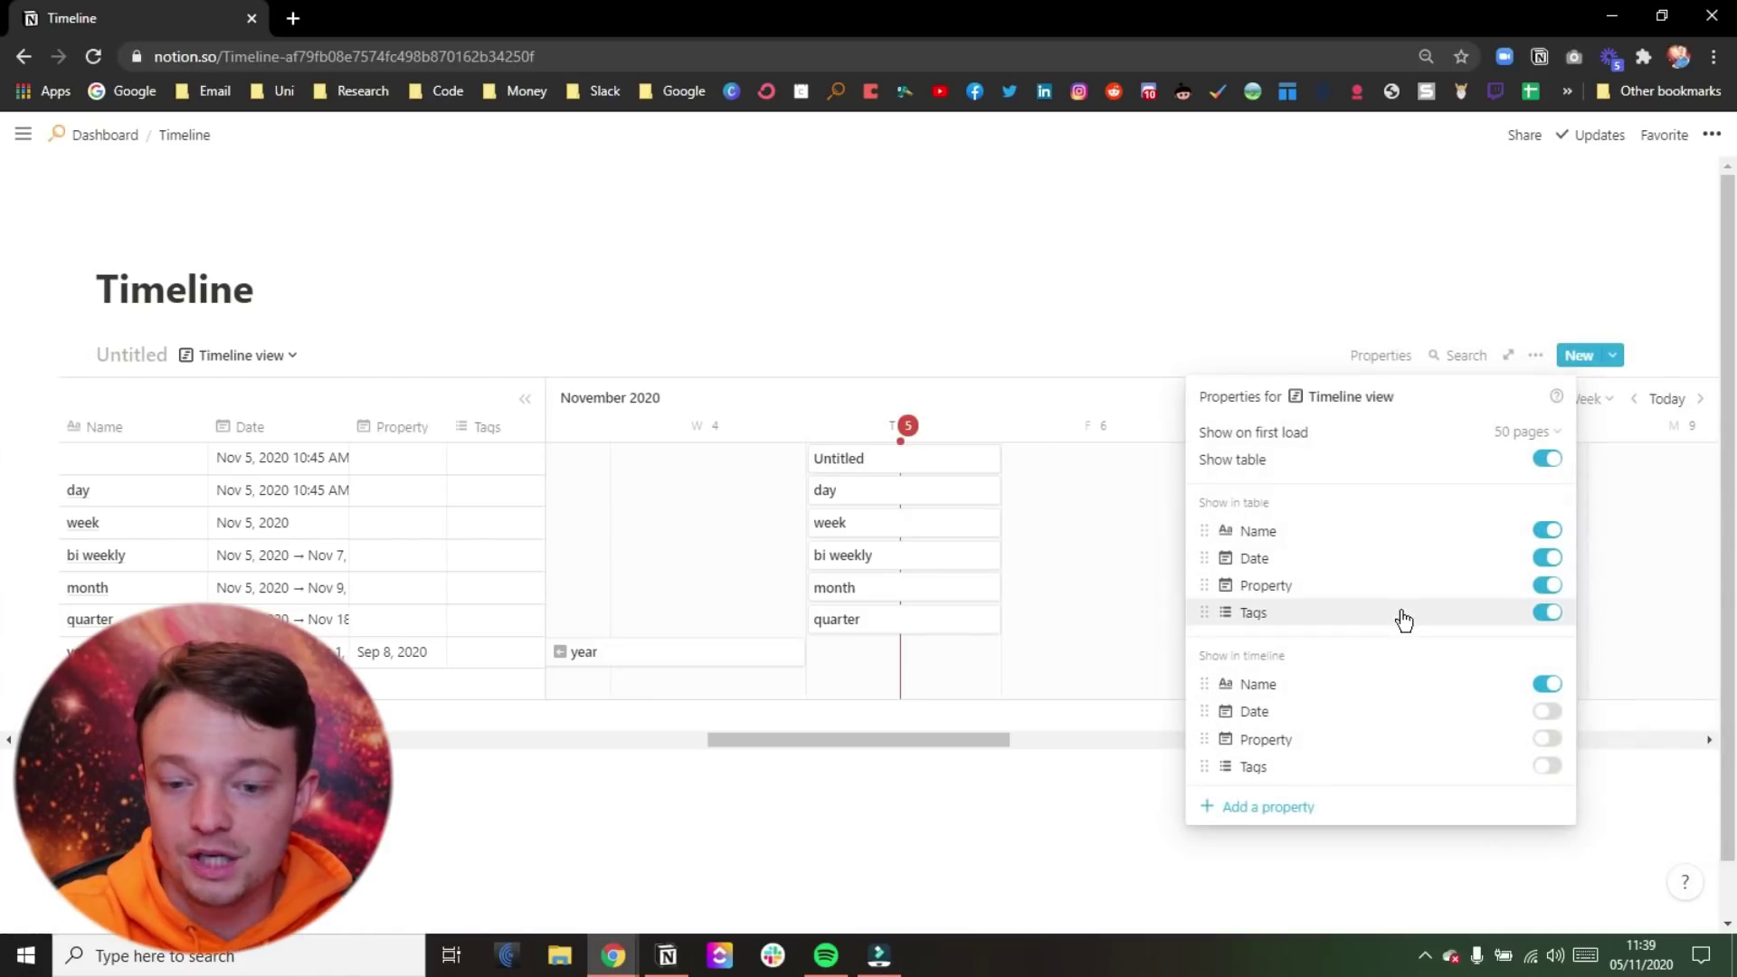
click(1546, 714)
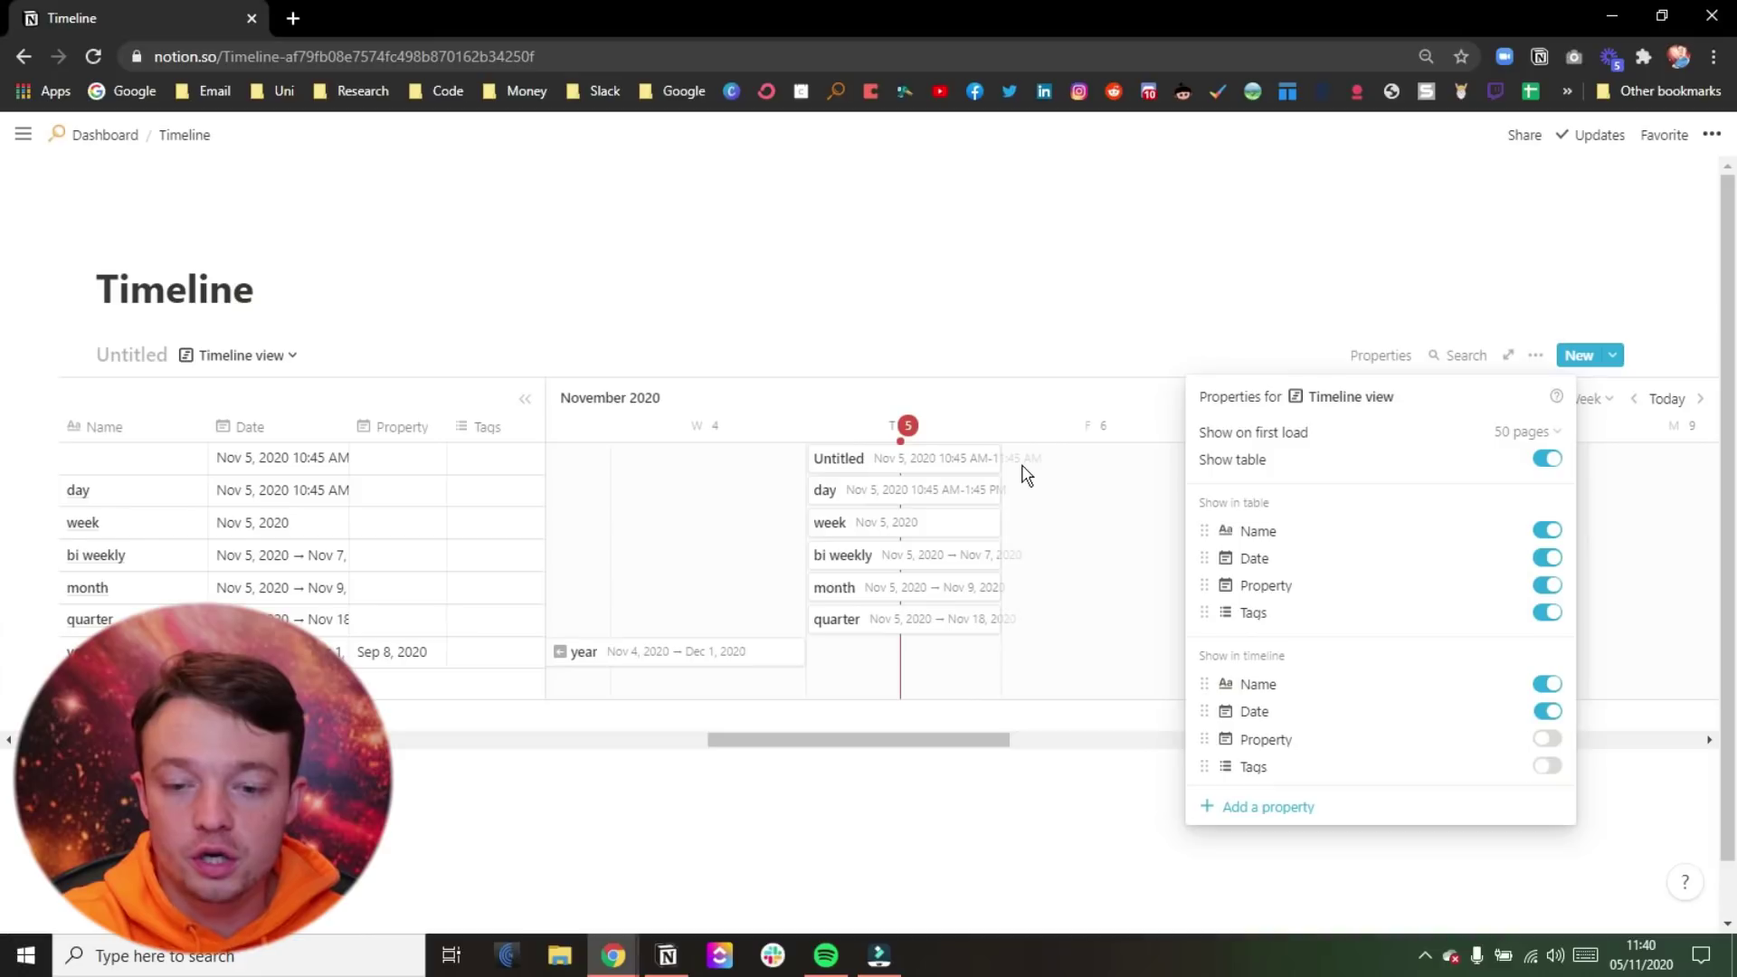
click(1544, 740)
click(1548, 768)
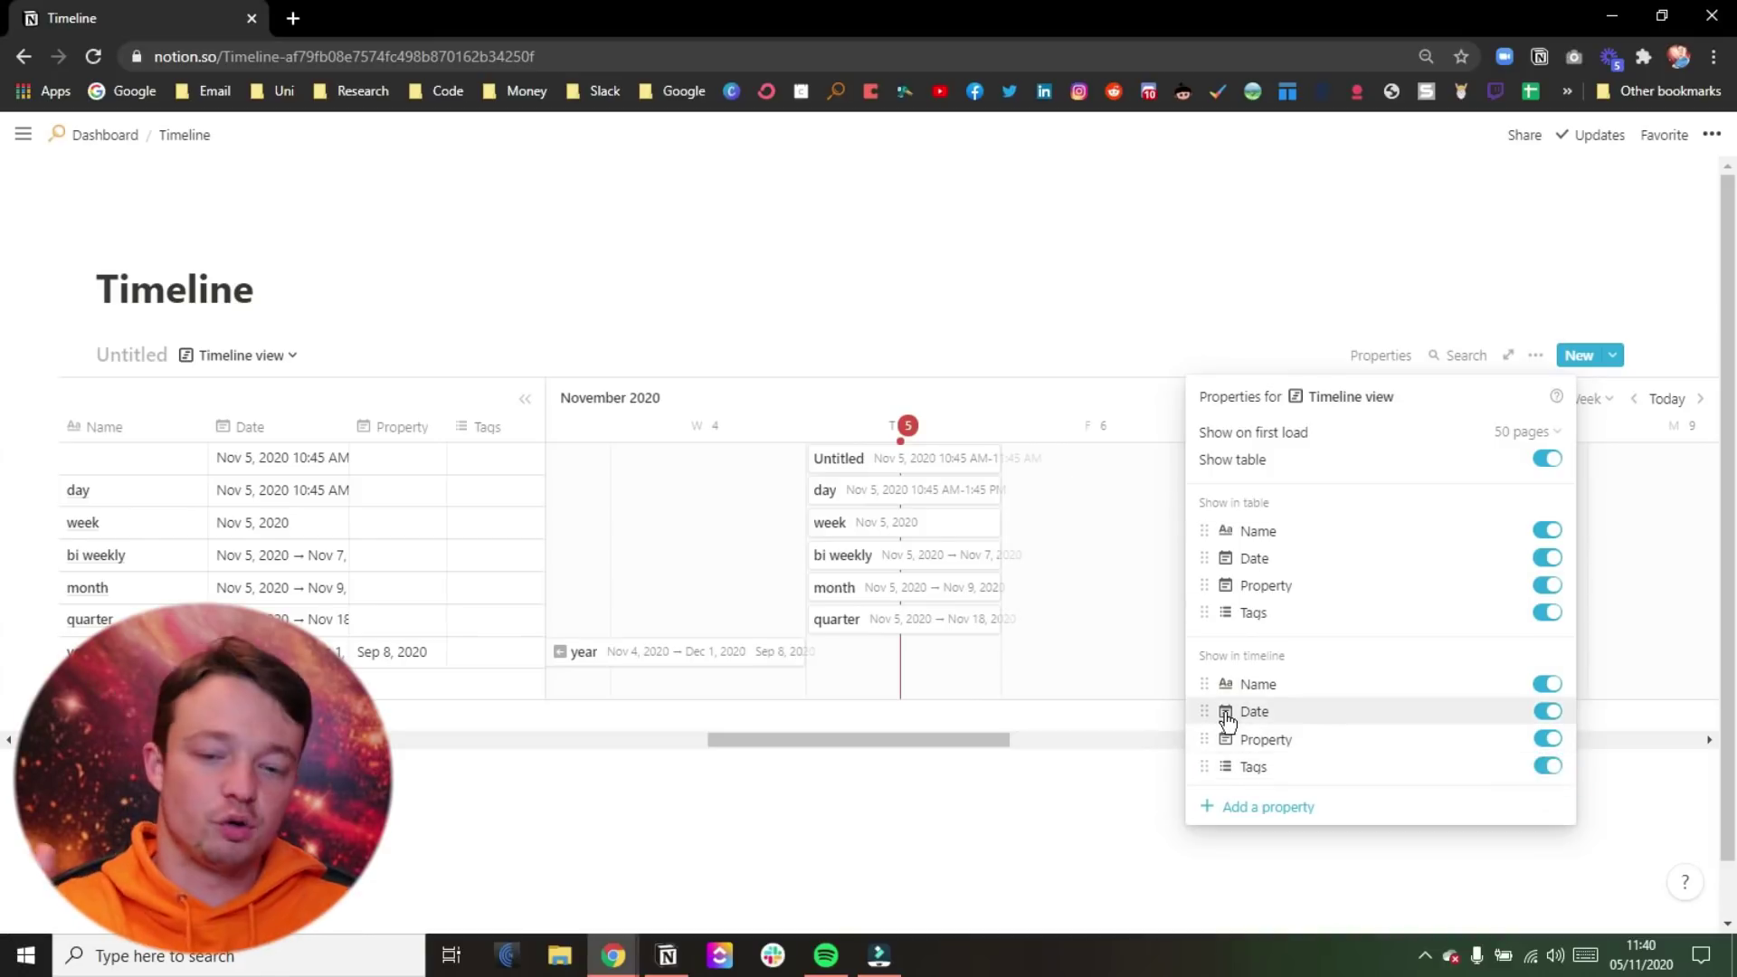
click(1055, 321)
Create a new tag 'something' on the Untitled entry's Tags and close its page.
click(949, 461)
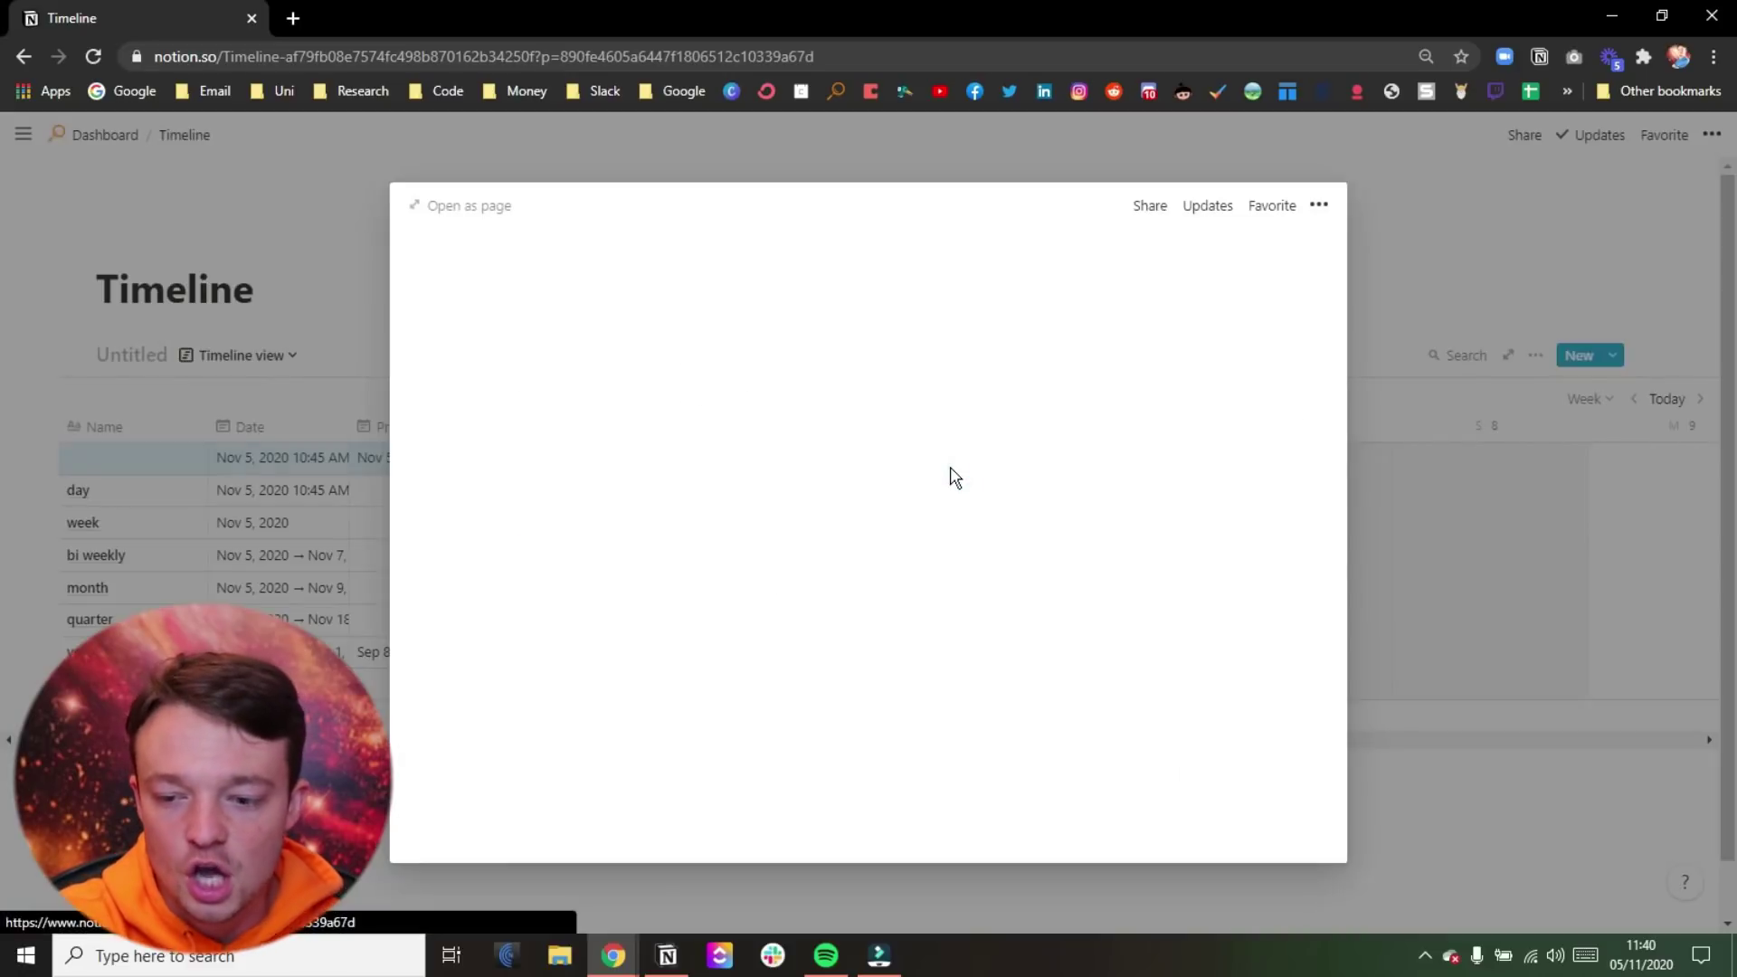
click(746, 378)
text(something)
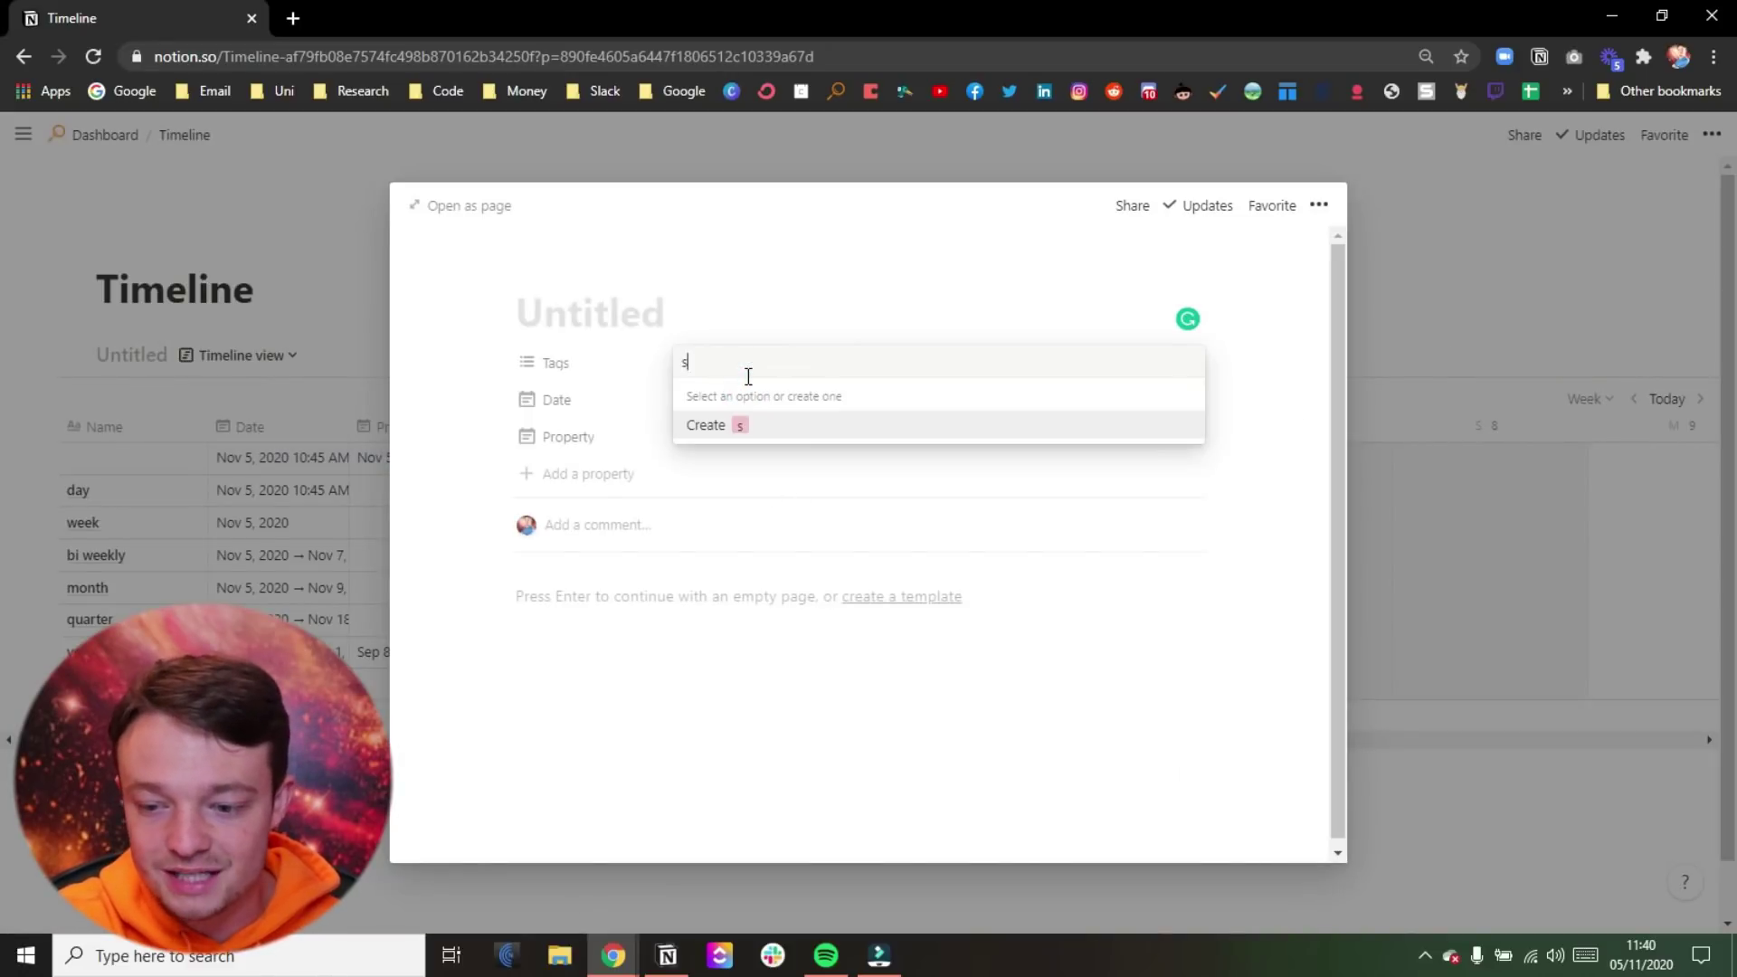
click(787, 430)
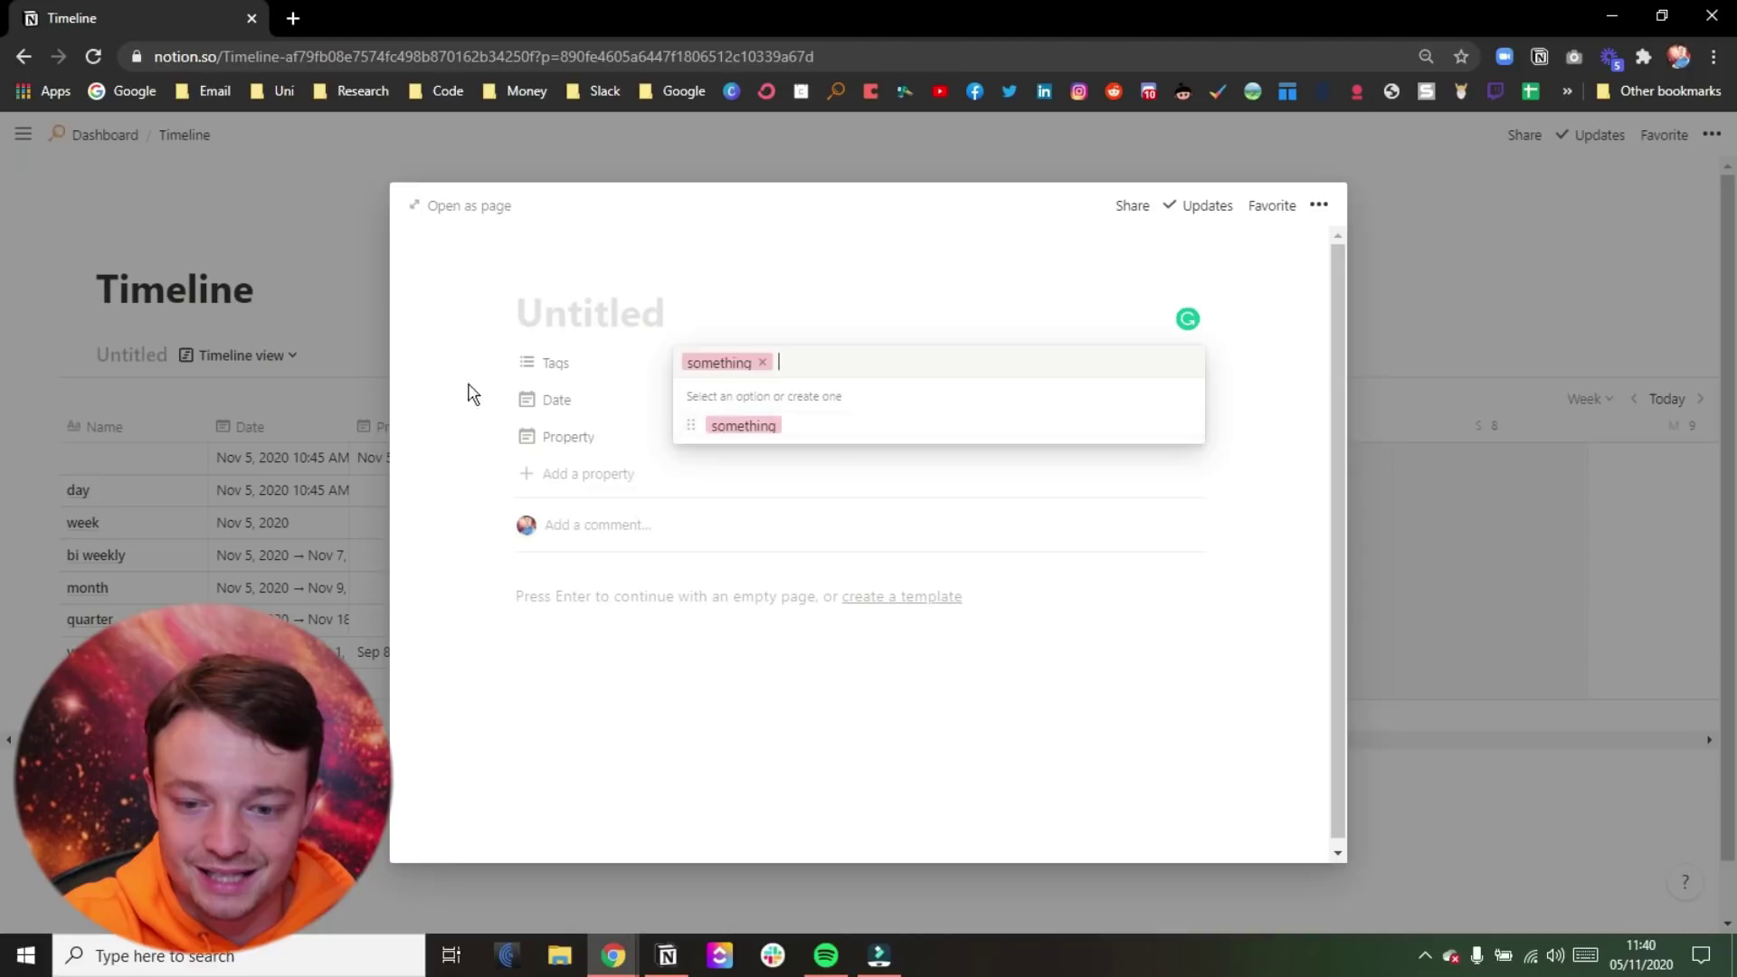
click(457, 387)
click(288, 339)
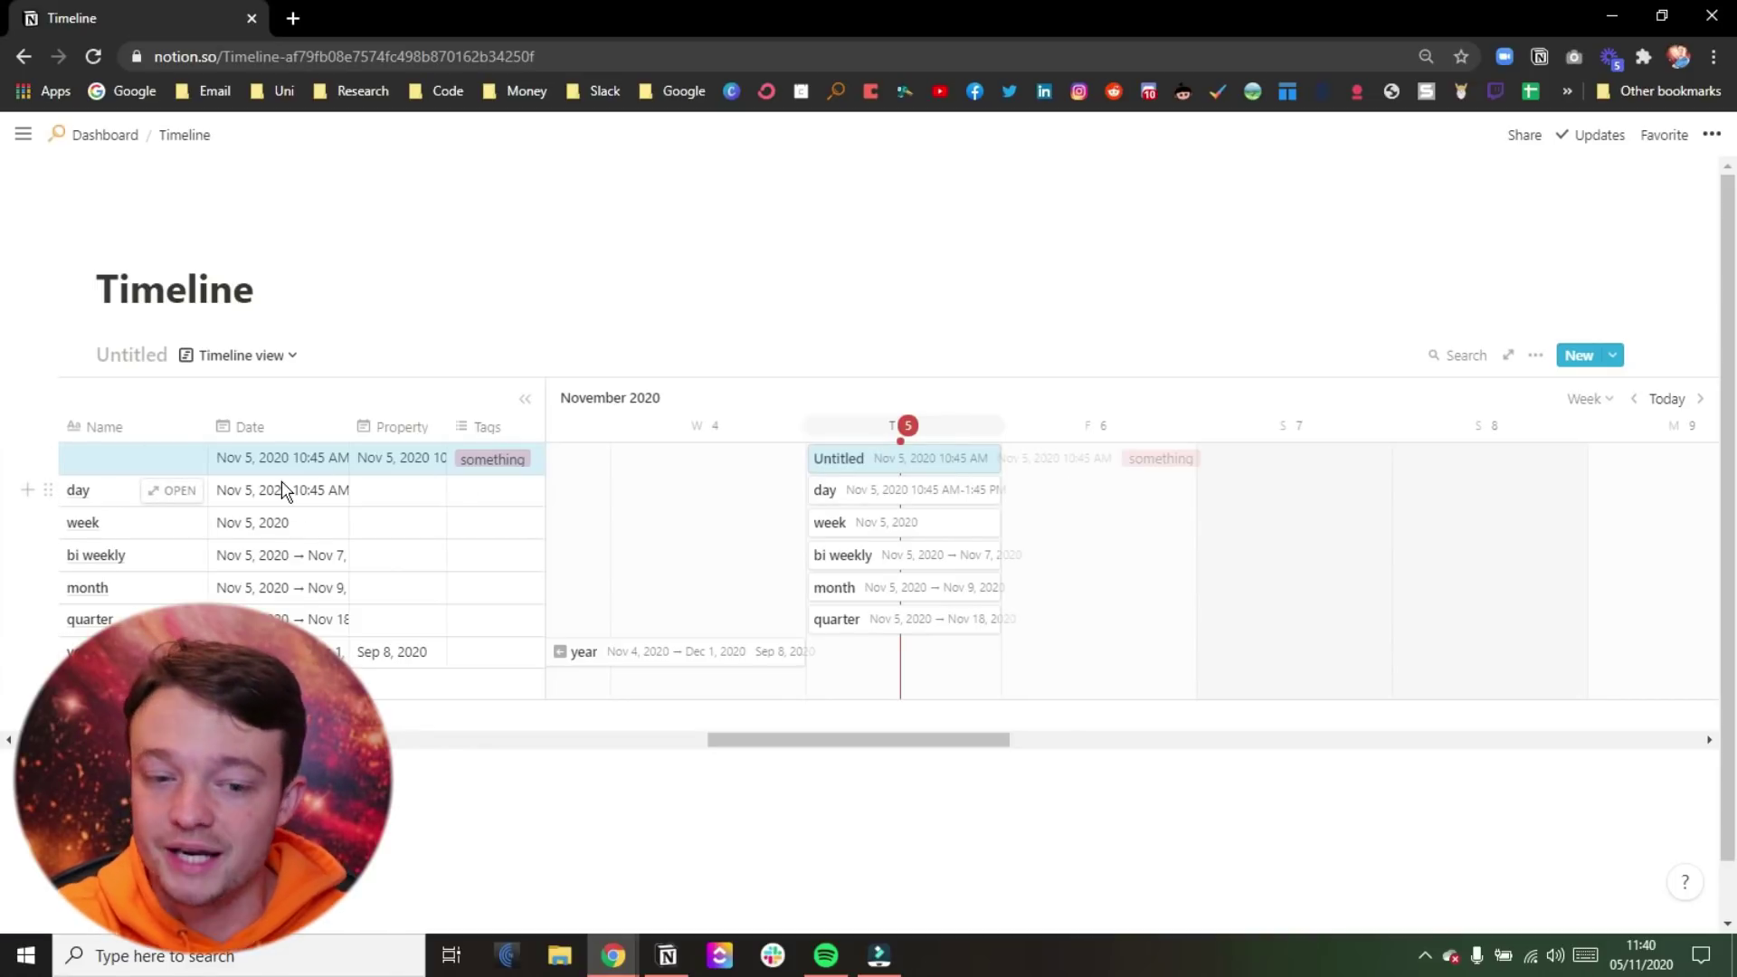
Deselect the Untitled row and dismiss the view options list without changes.
click(650, 284)
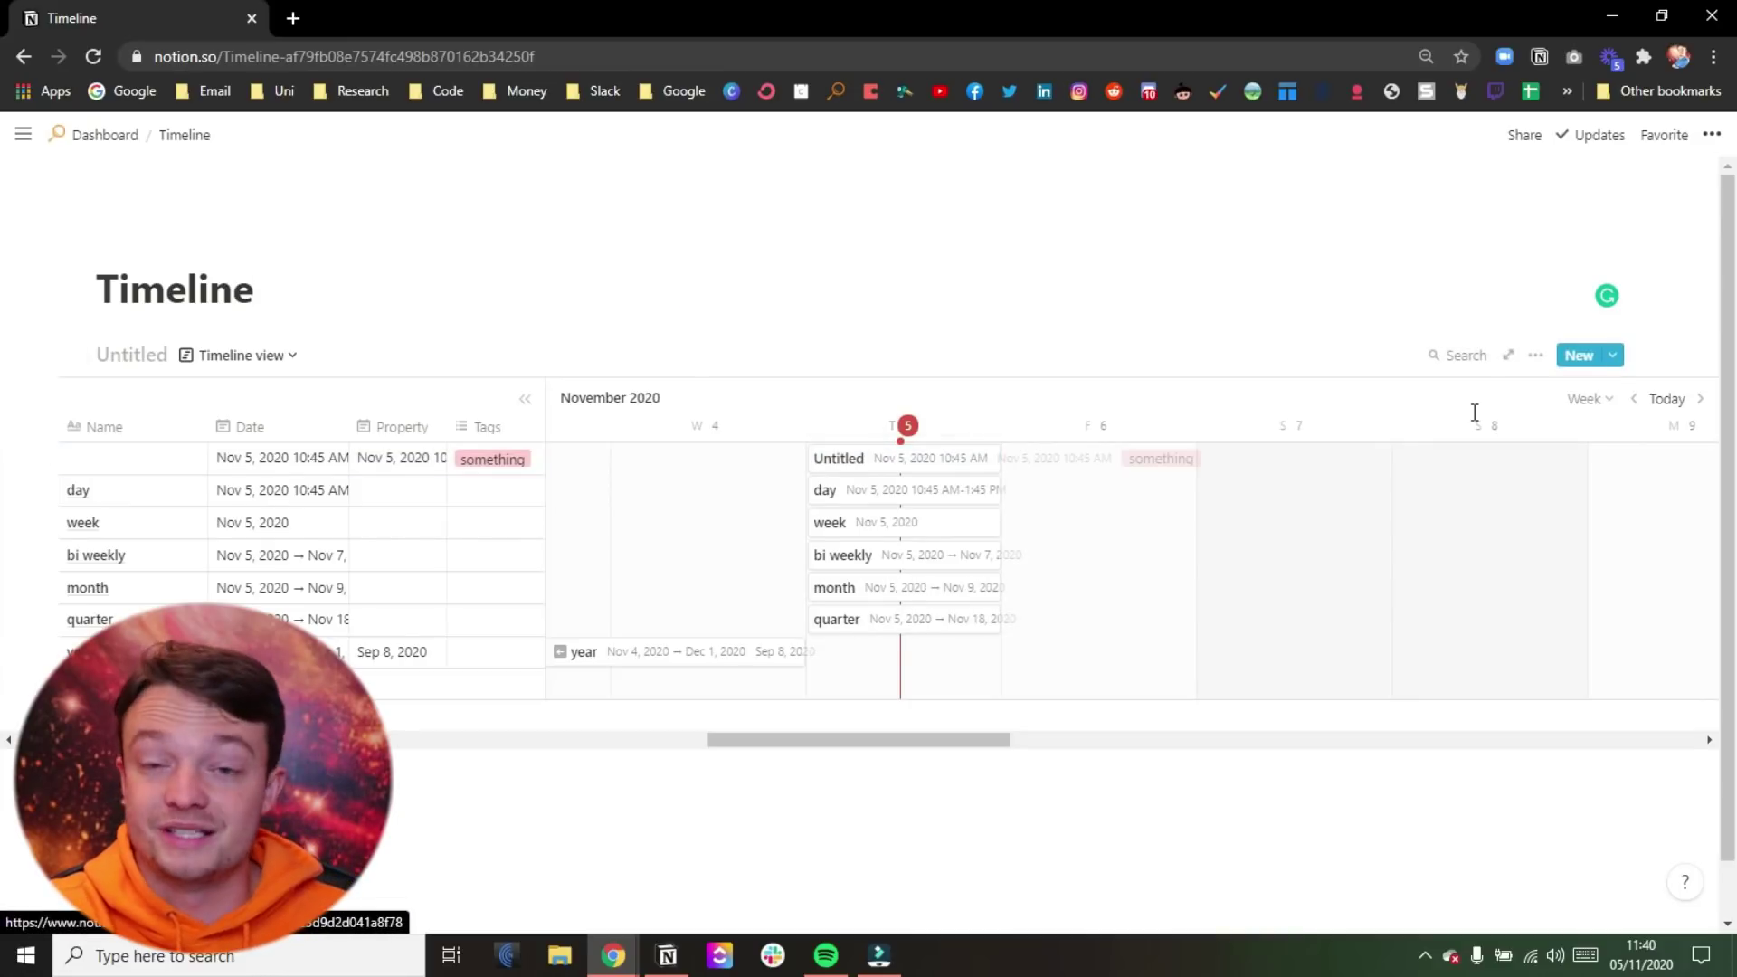
click(1535, 357)
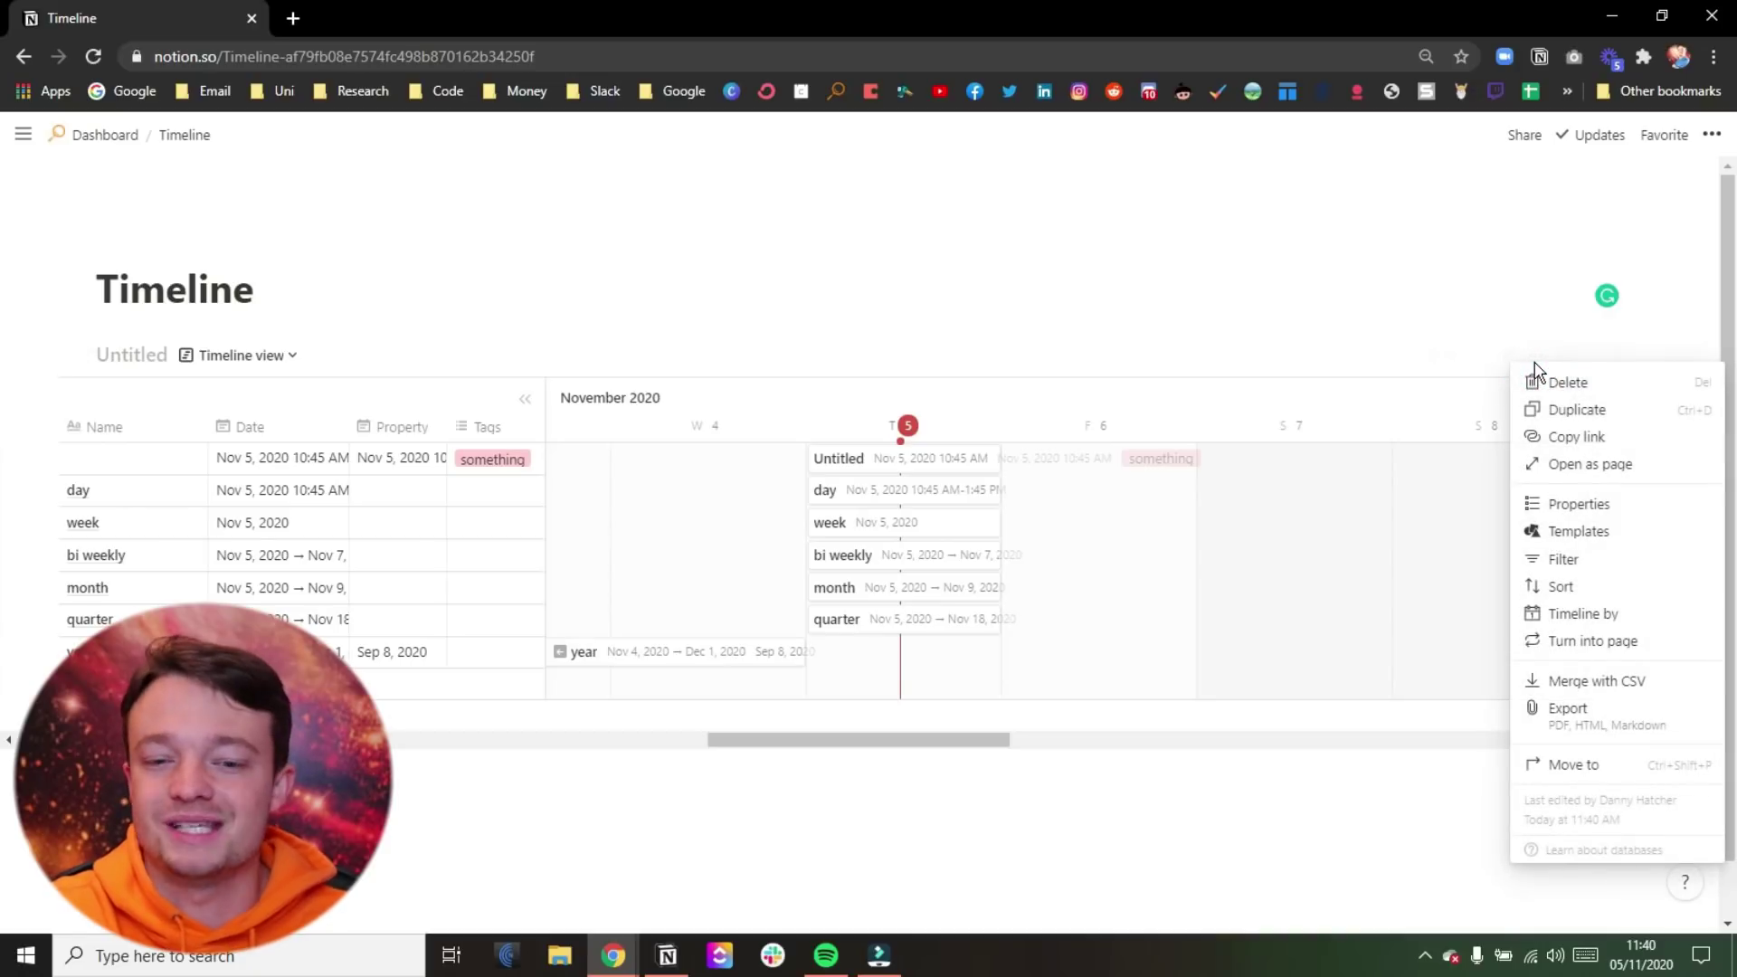
click(1198, 330)
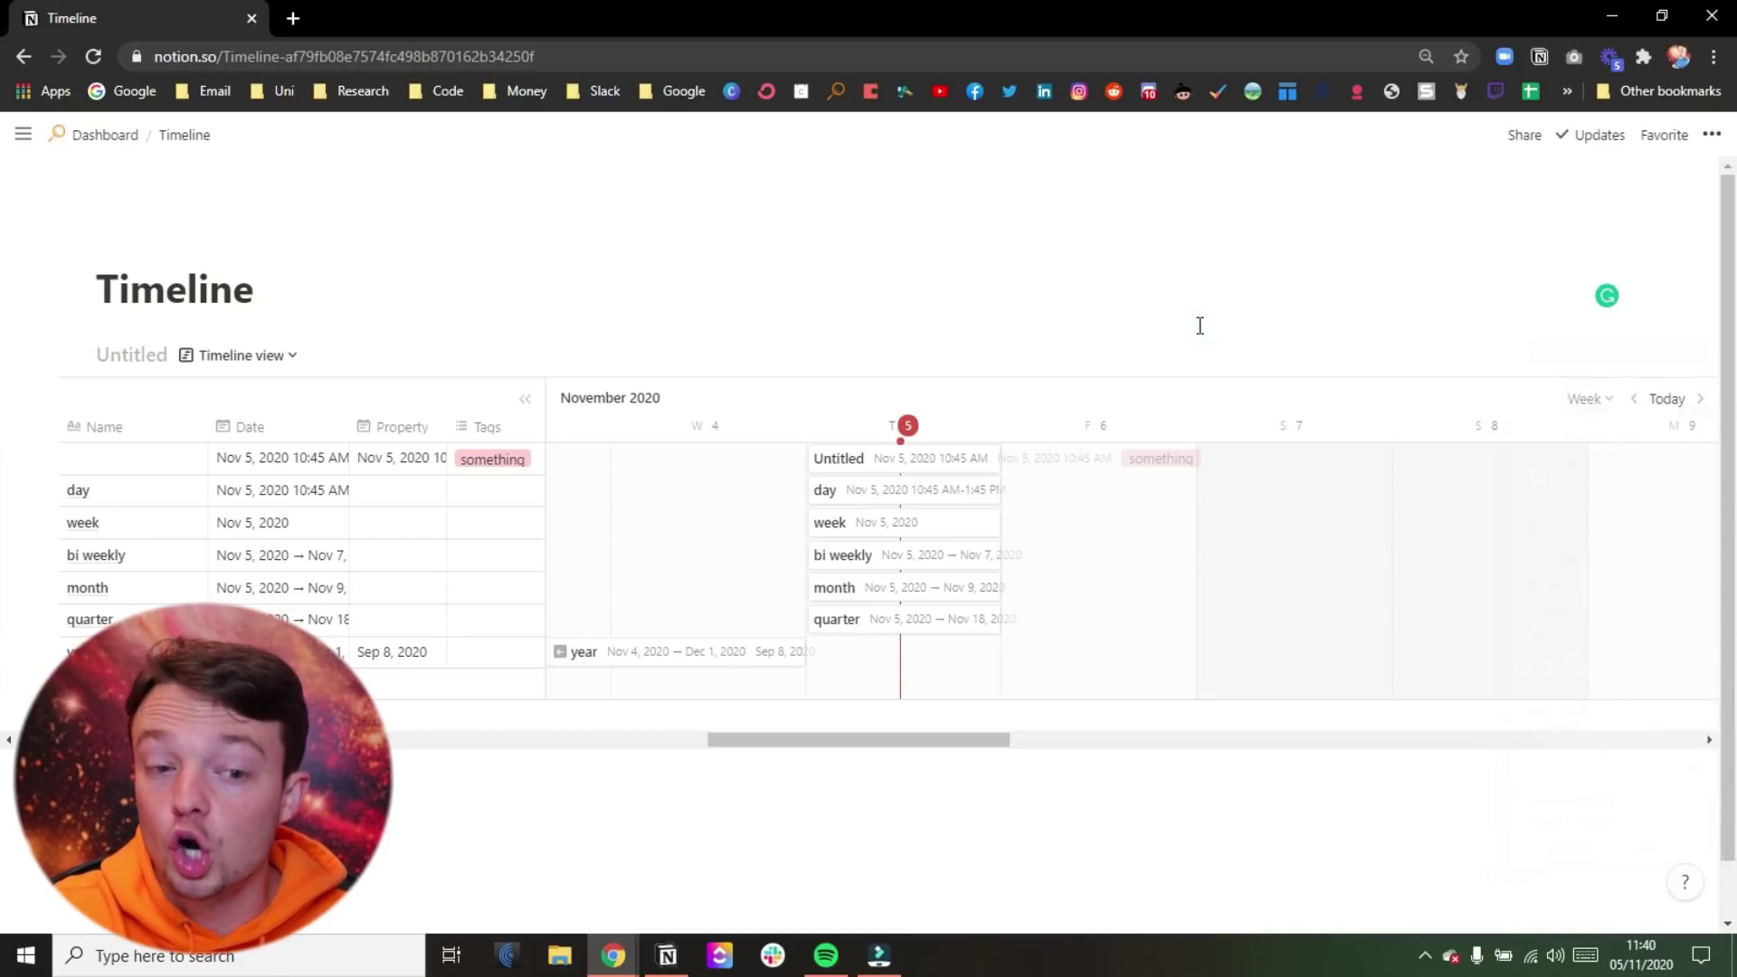
Open the day entry's page and its Customize page settings via the Property field.
click(861, 492)
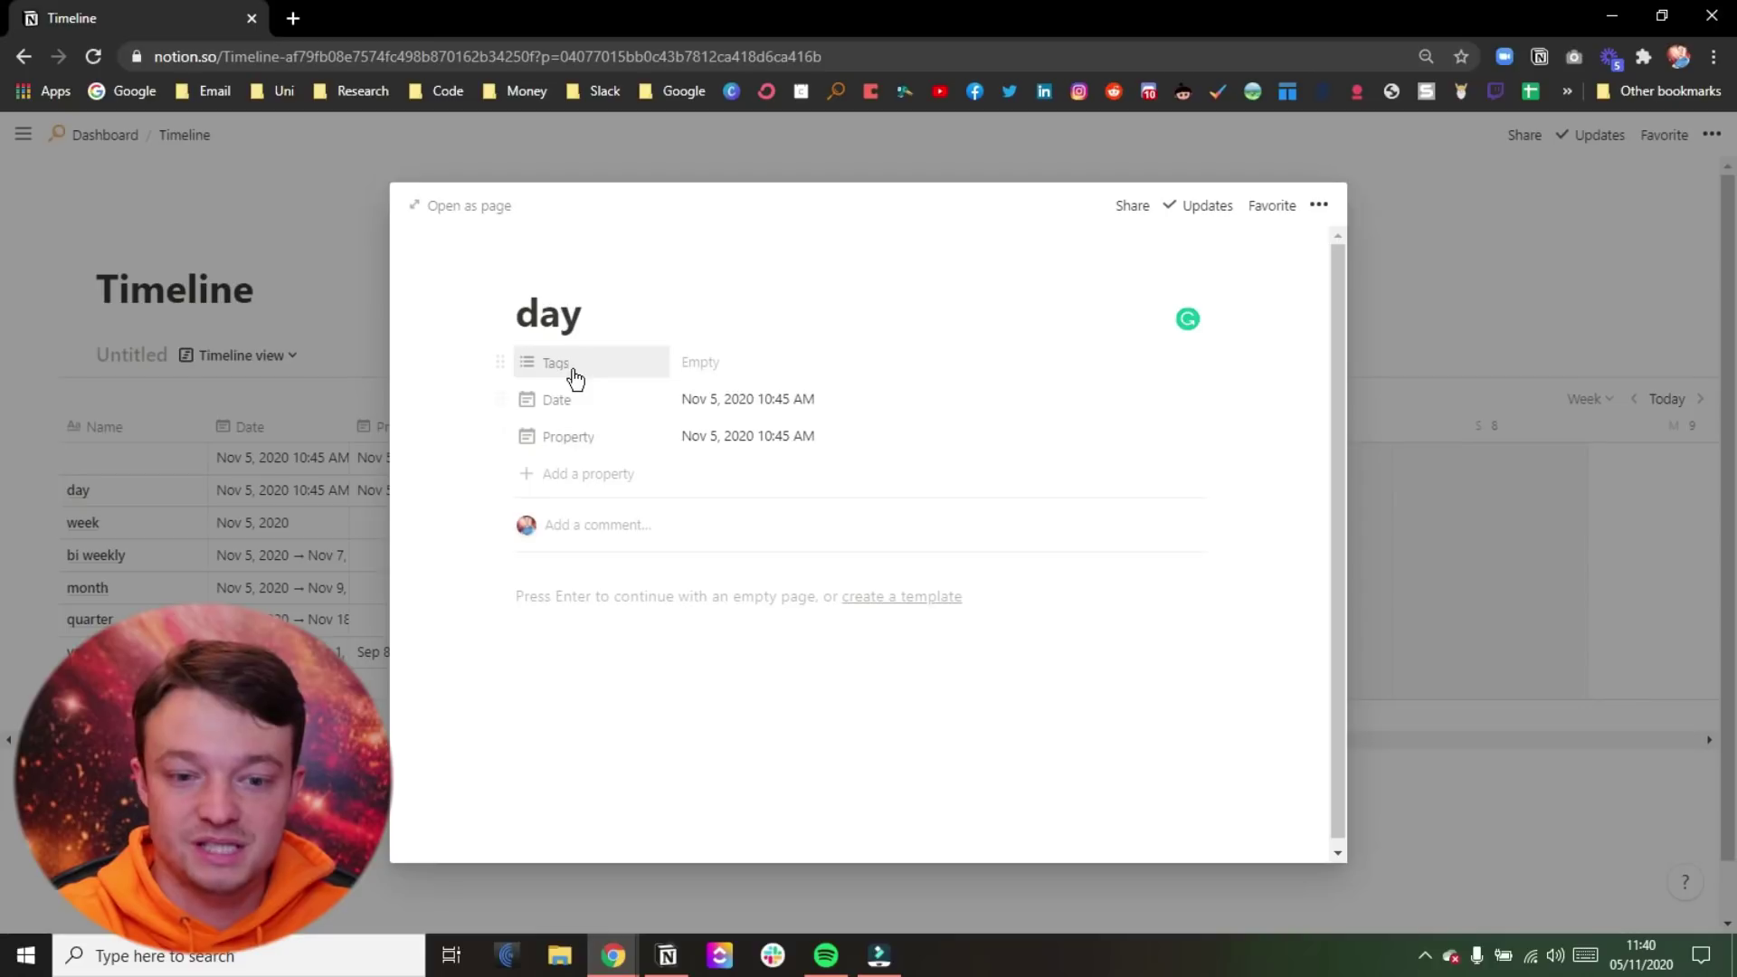
click(572, 446)
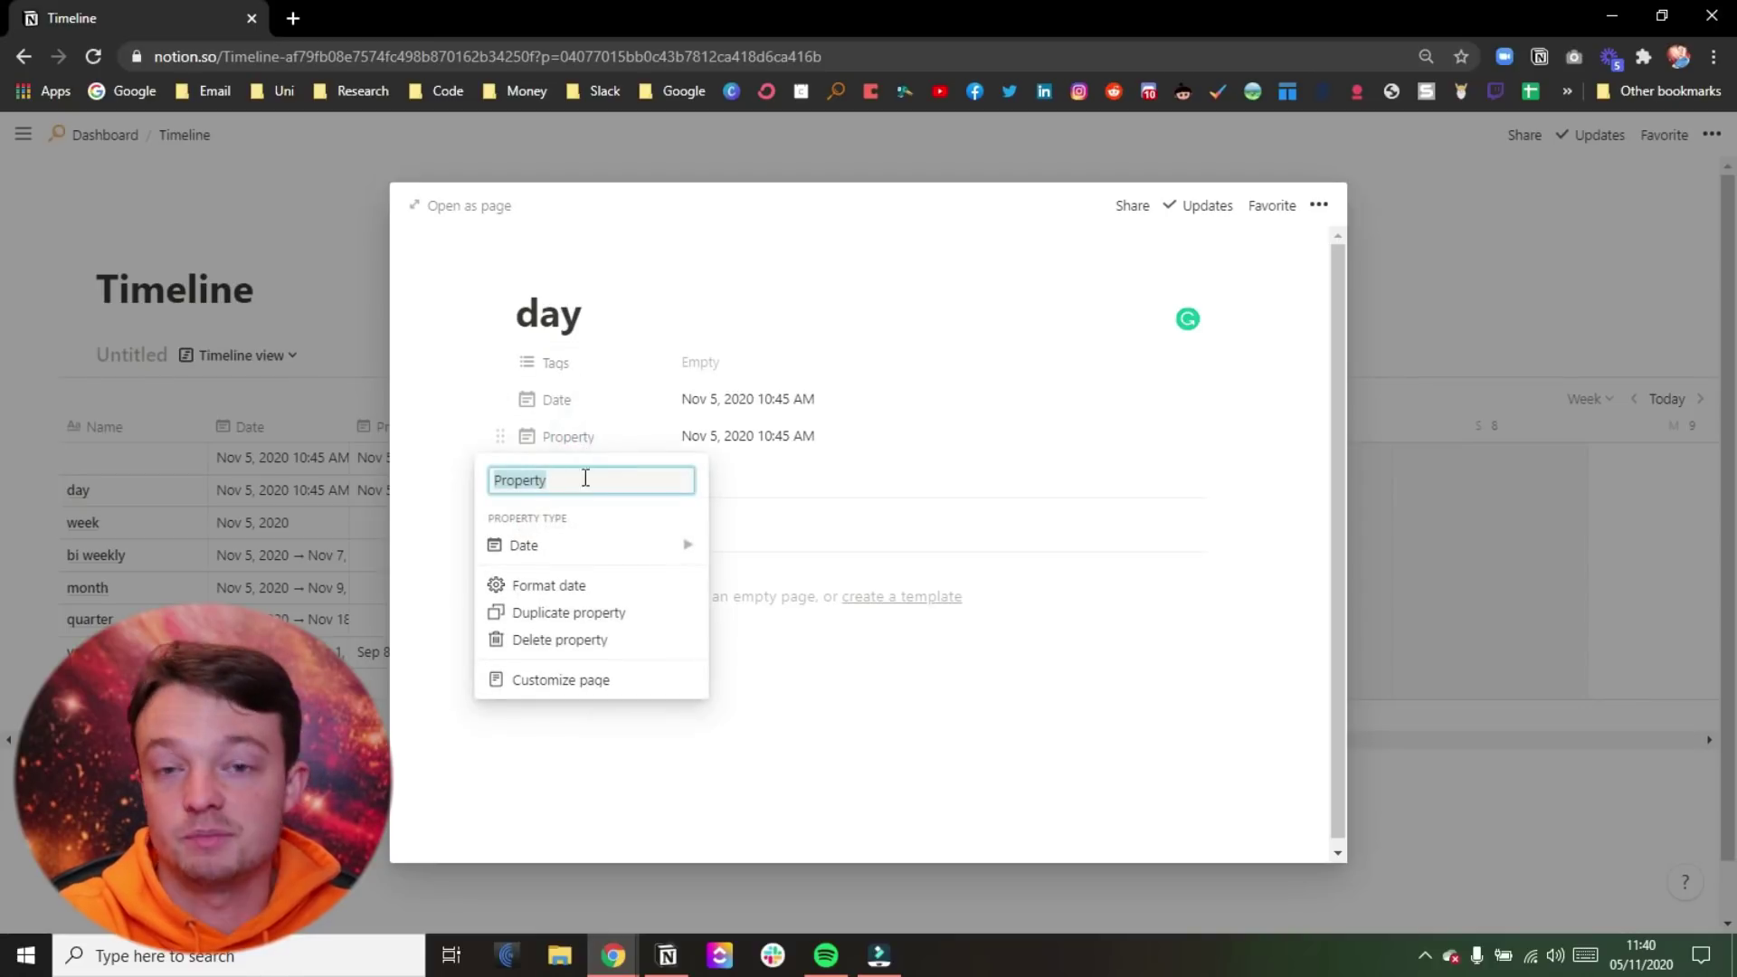
click(606, 691)
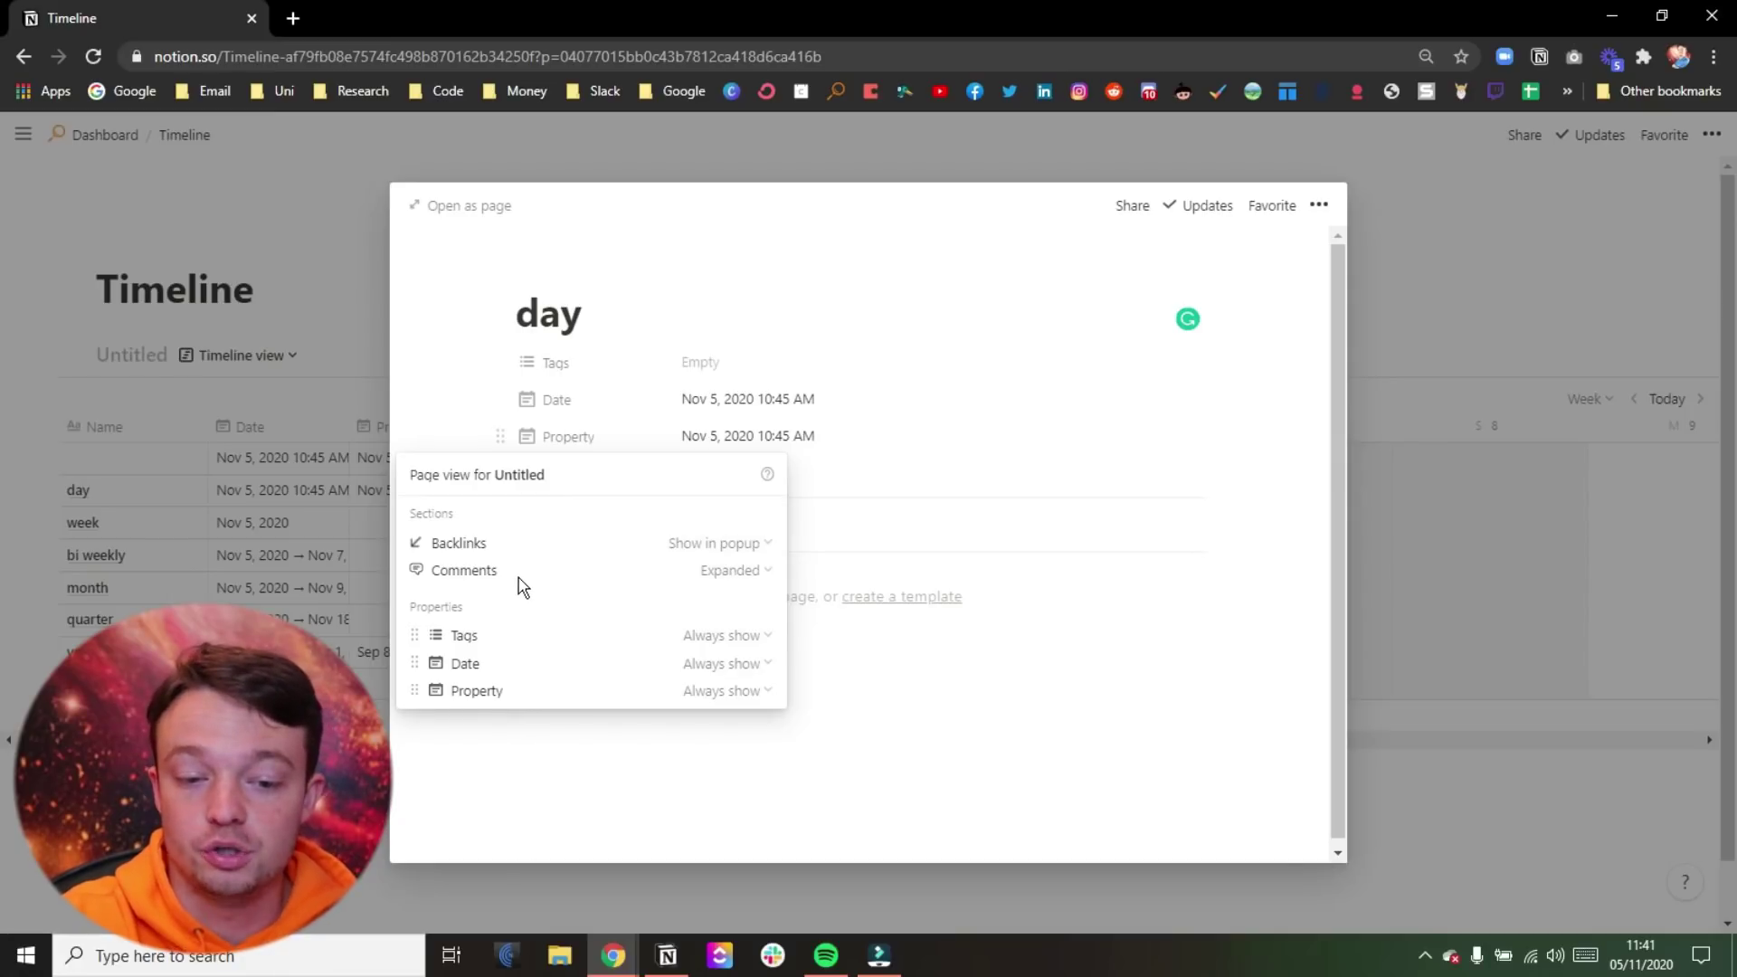
Inspect the Backlinks and Comments display choices, leaving both unchanged.
click(740, 548)
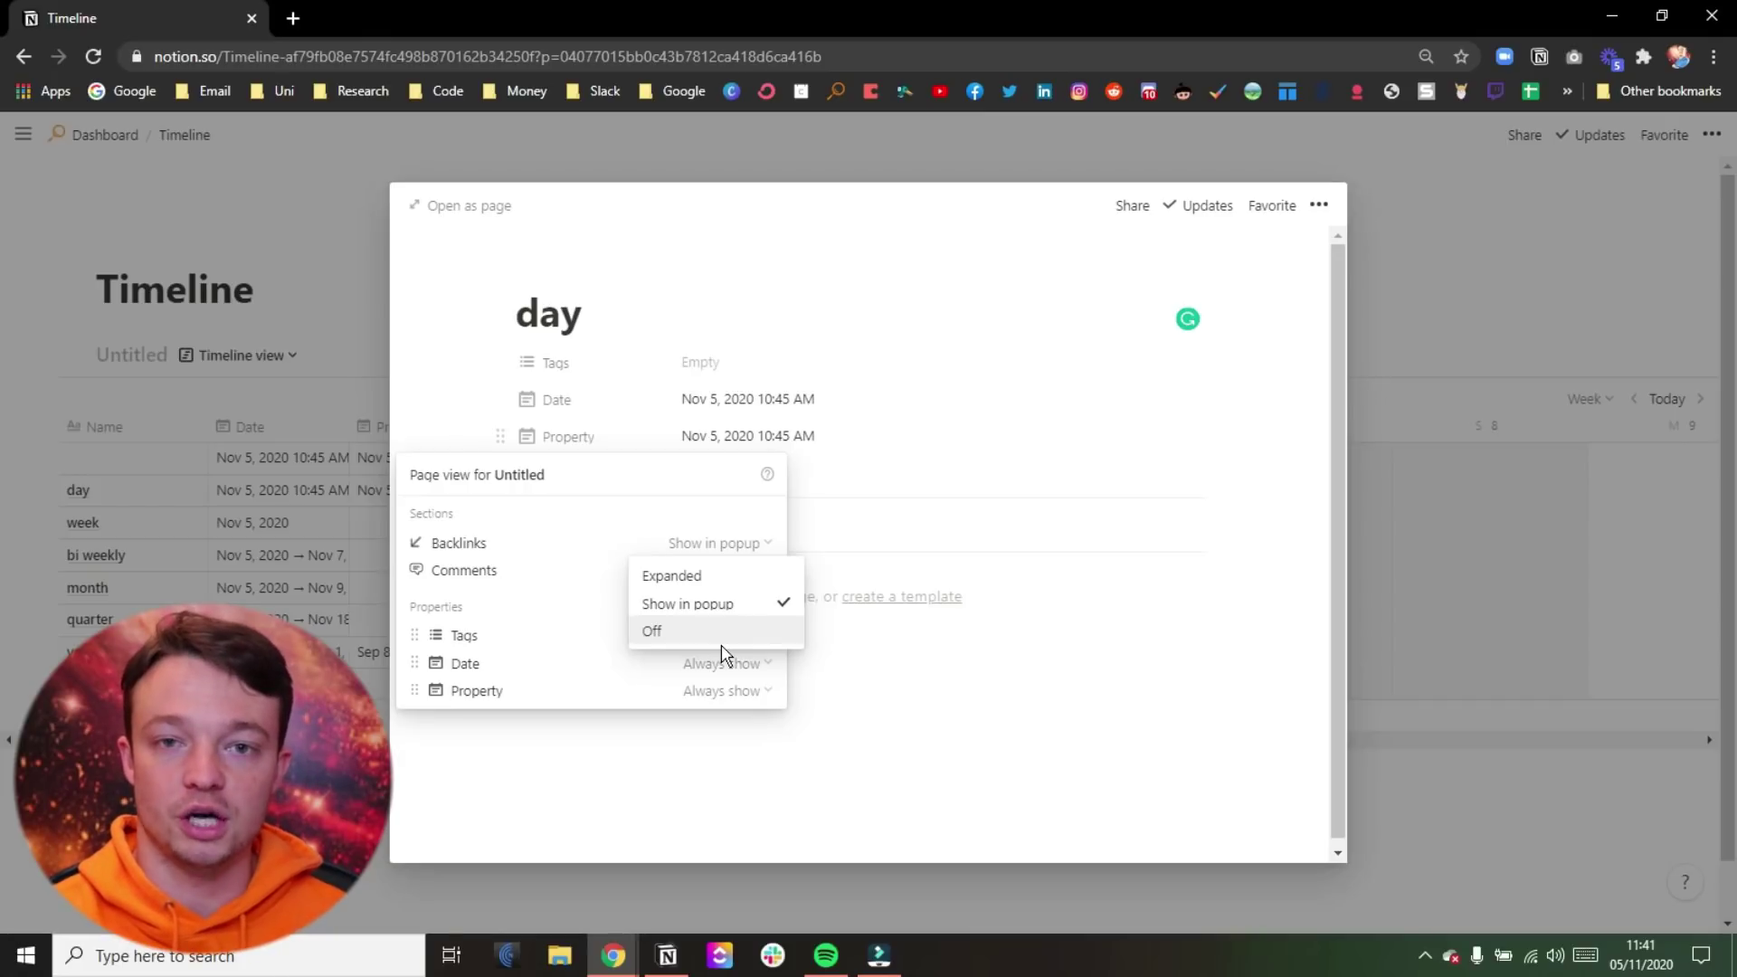
click(570, 562)
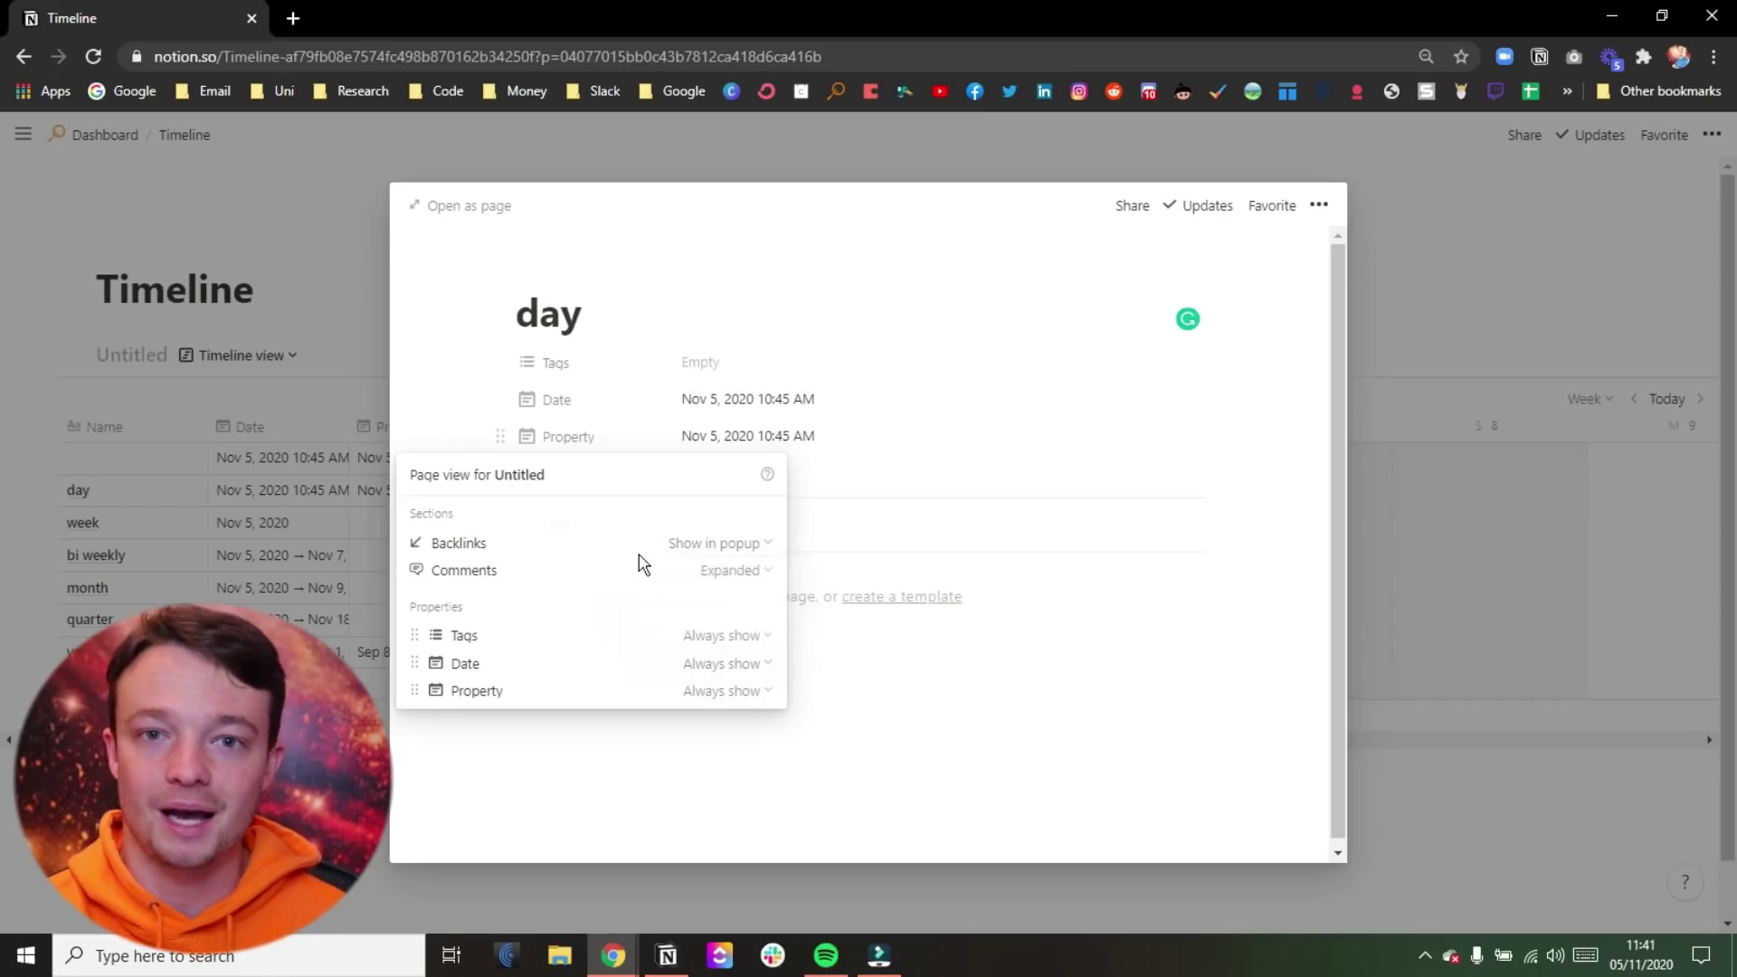
click(735, 573)
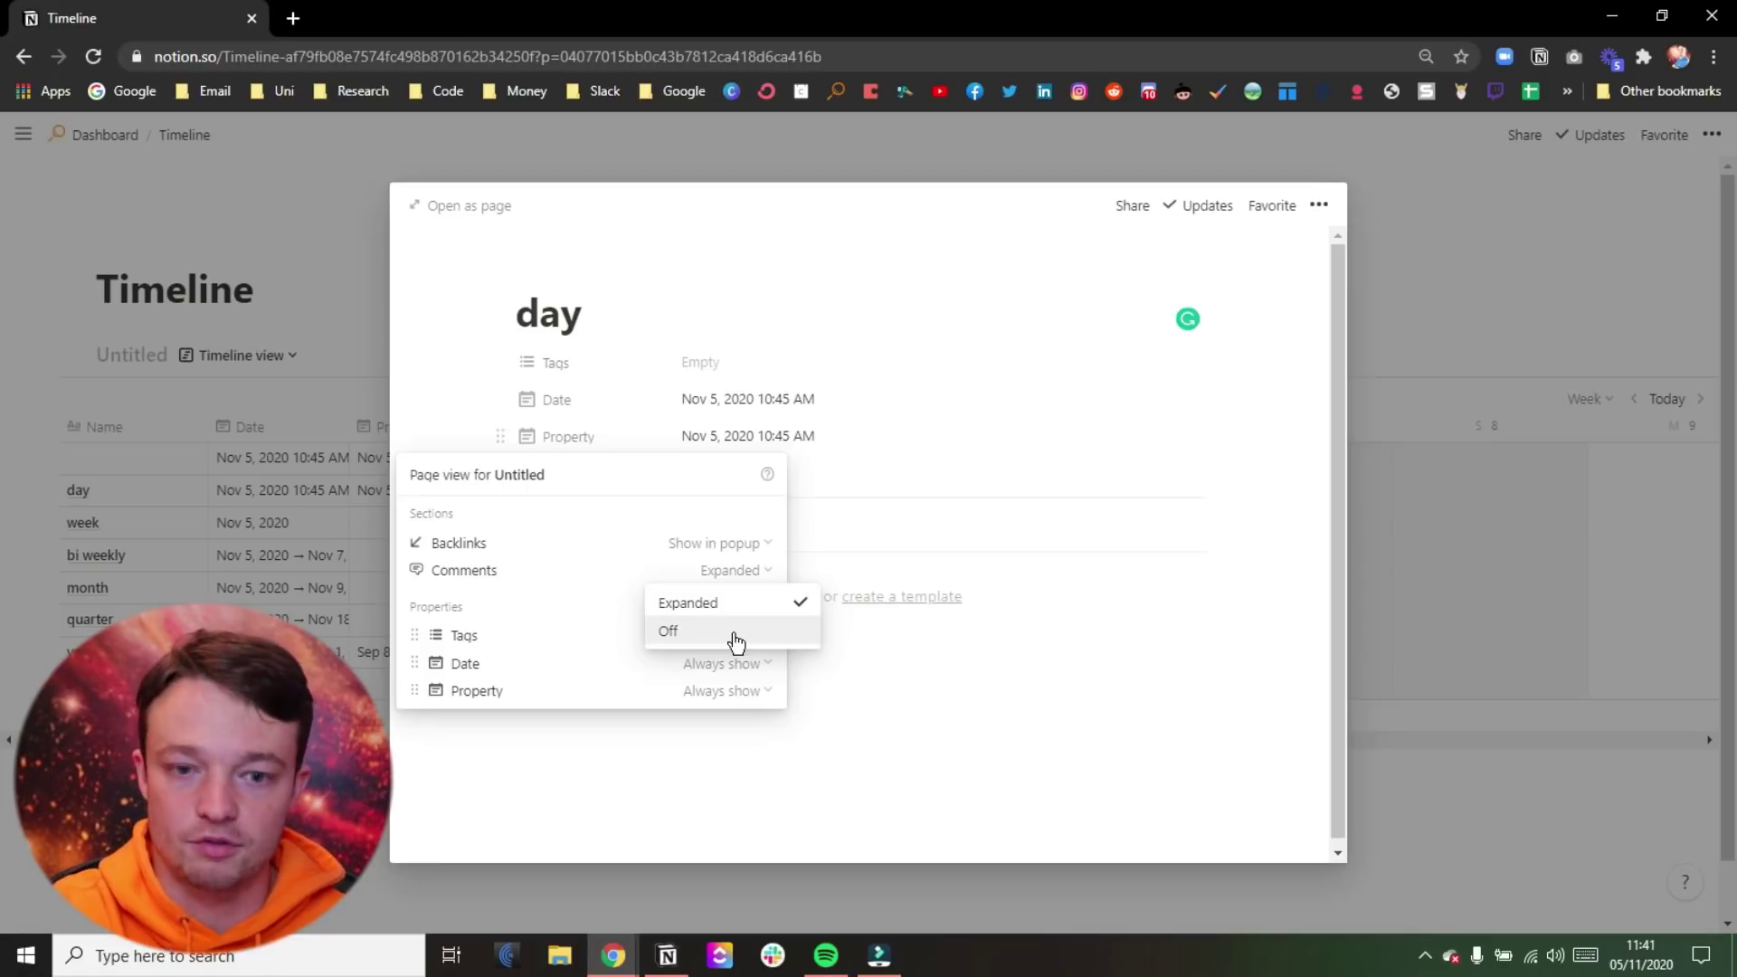
click(628, 605)
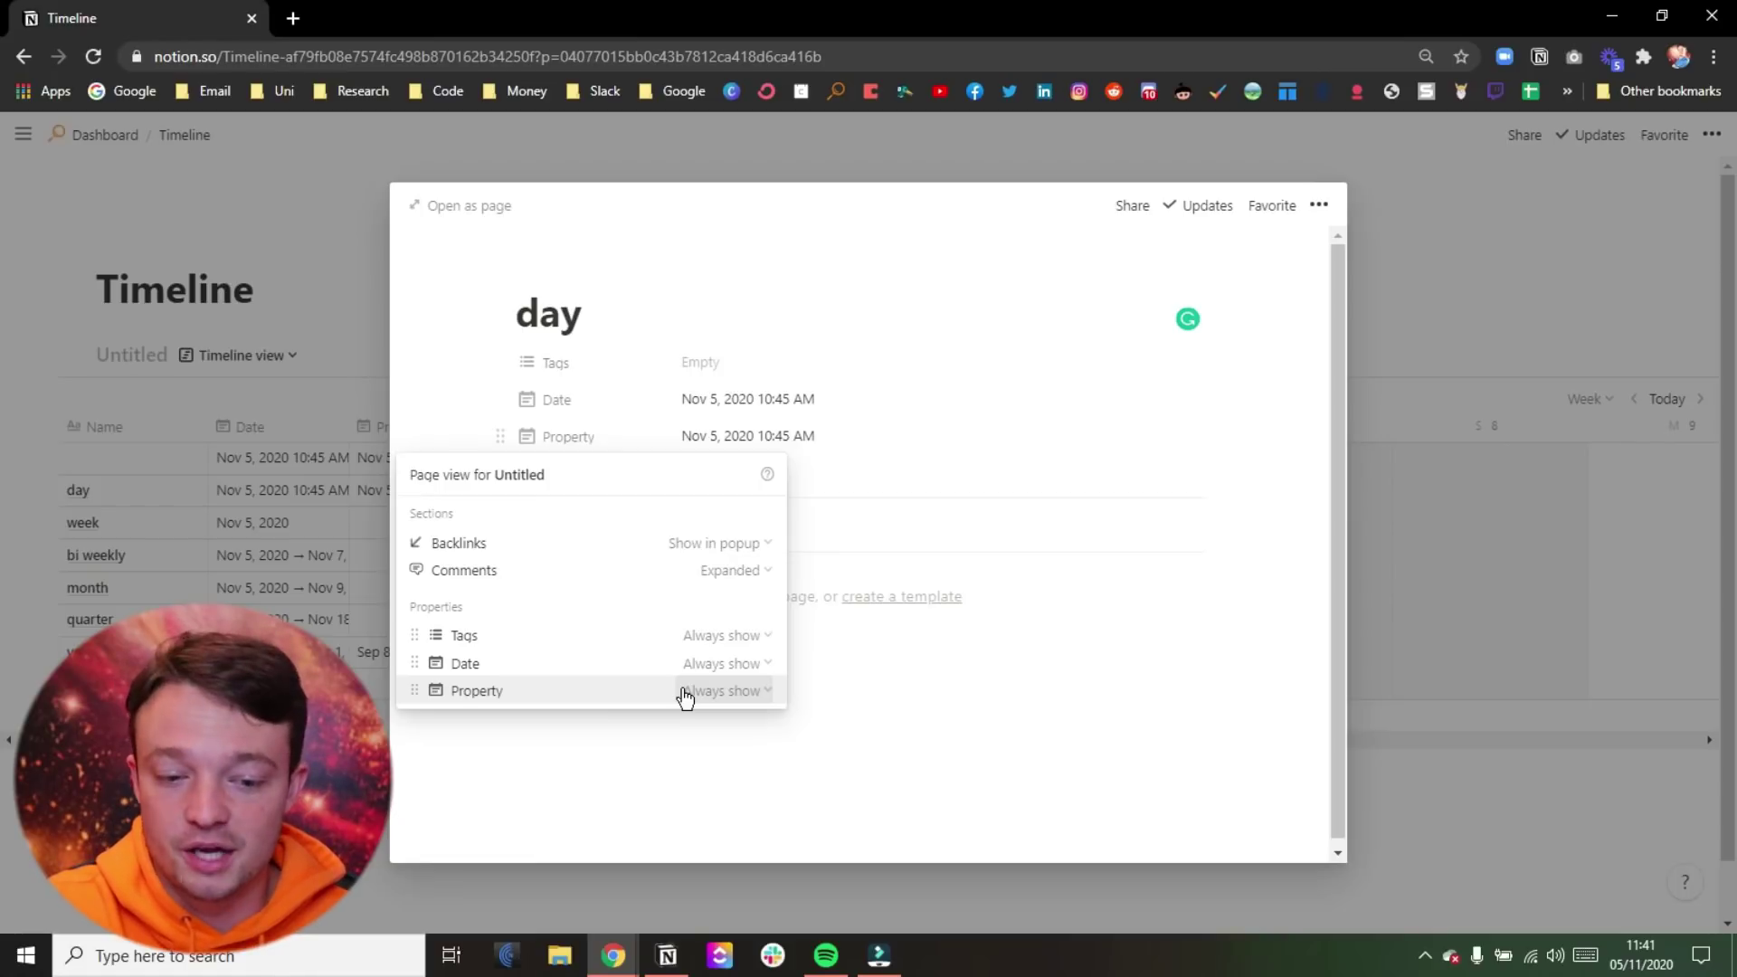
Set Tags to Always hide on the day entry's page.
click(719, 637)
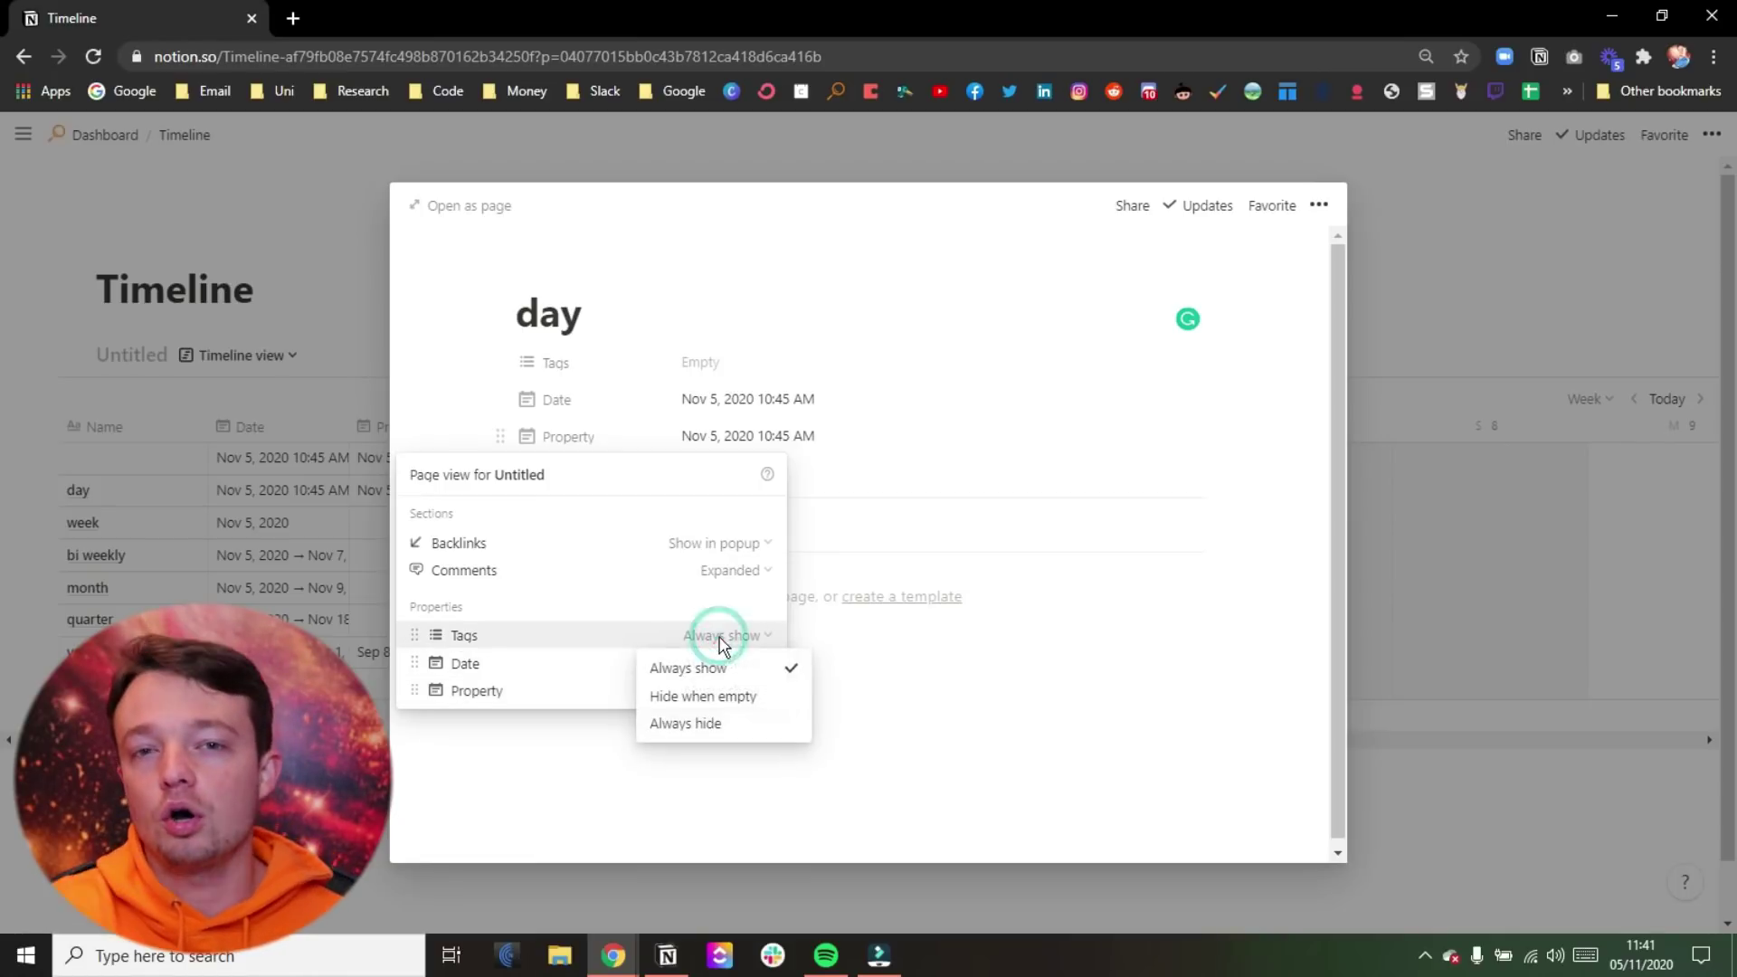
click(736, 724)
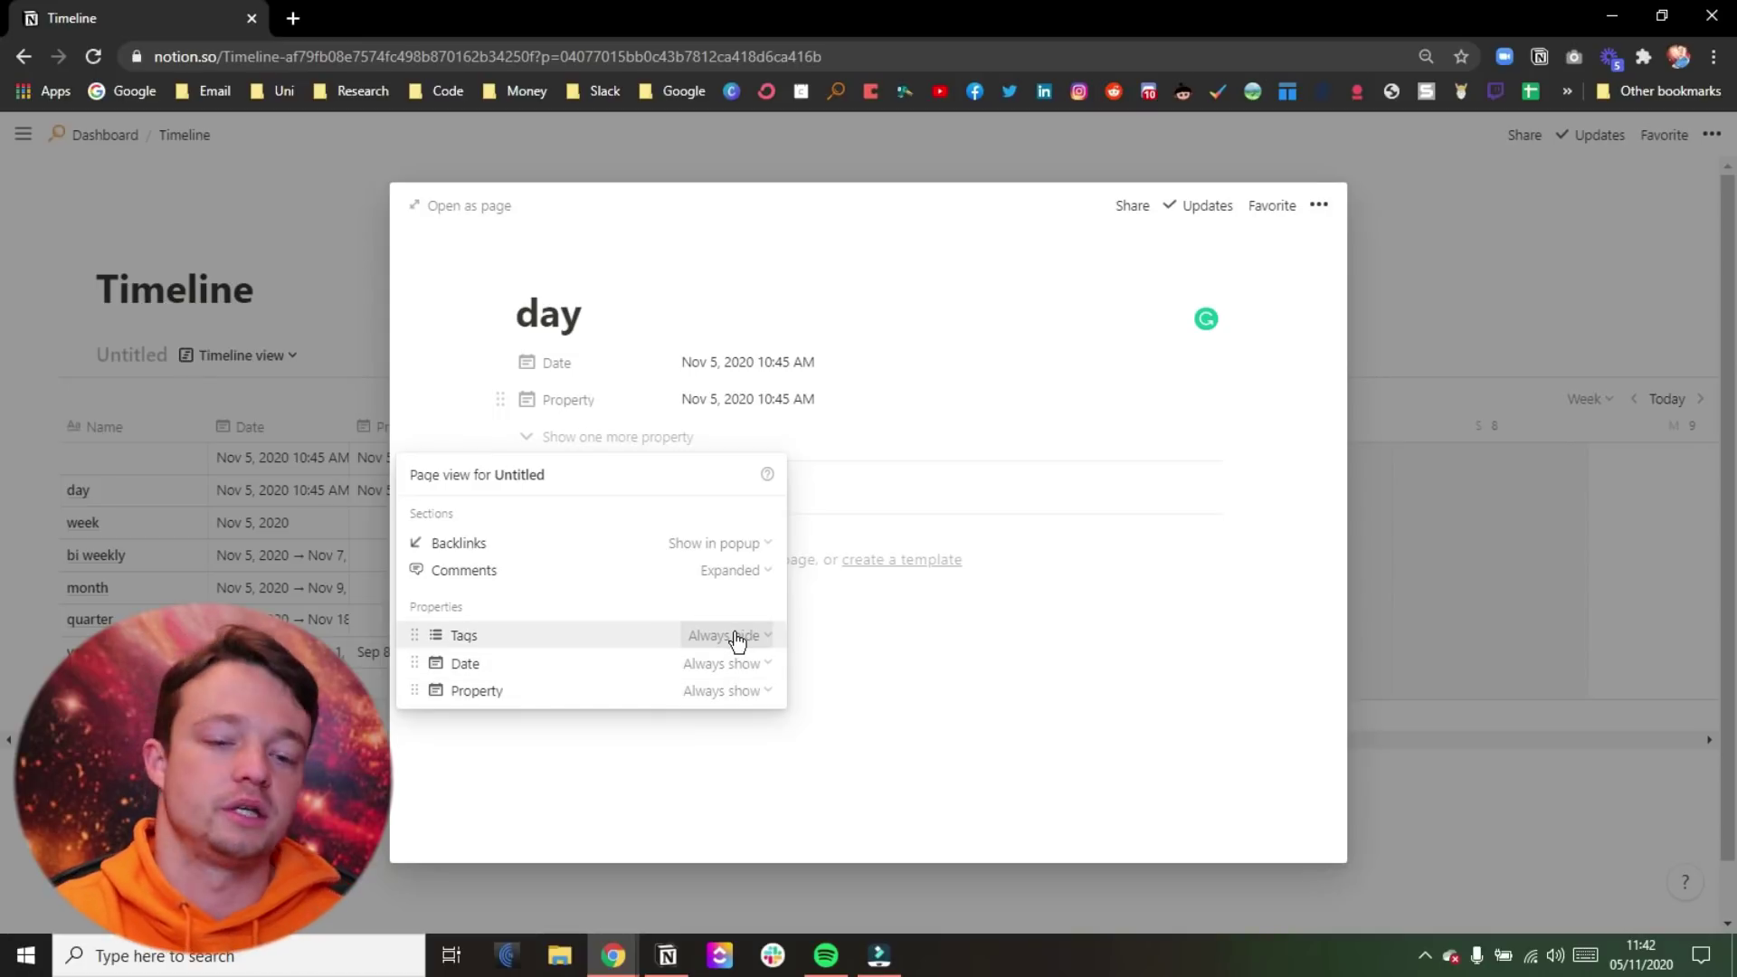
click(599, 312)
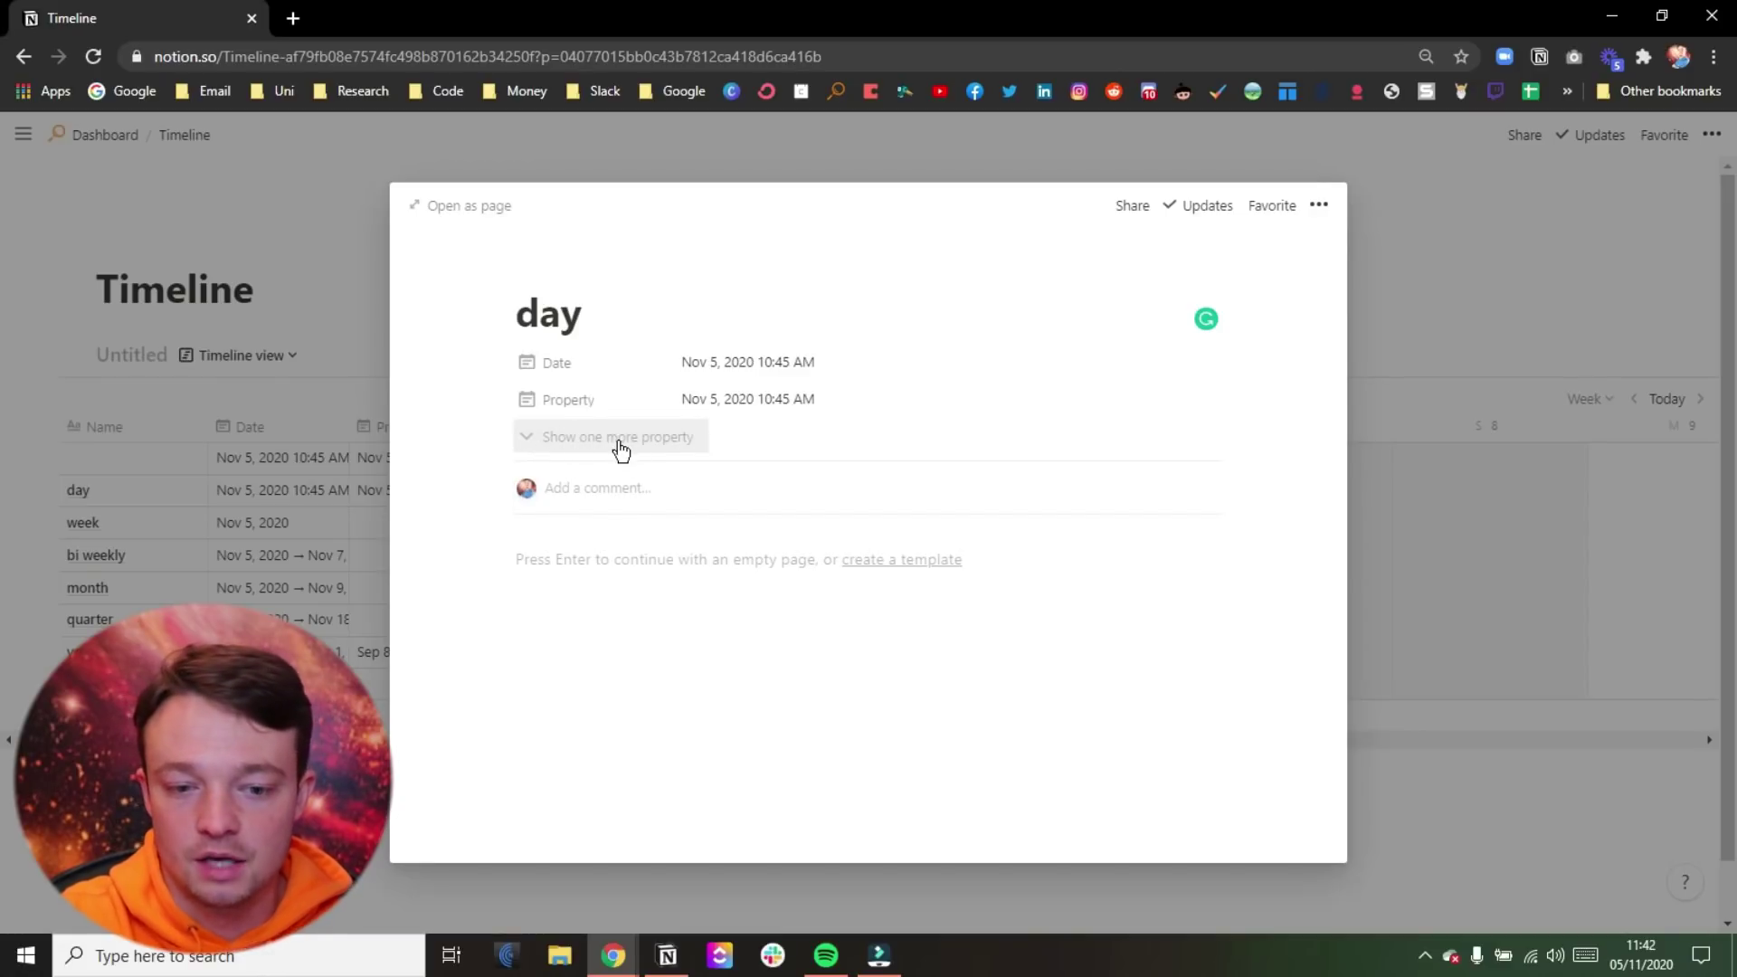
Set Property to Always hide via Date's Customize page, then expand 'Show 2 more properties'.
click(590, 367)
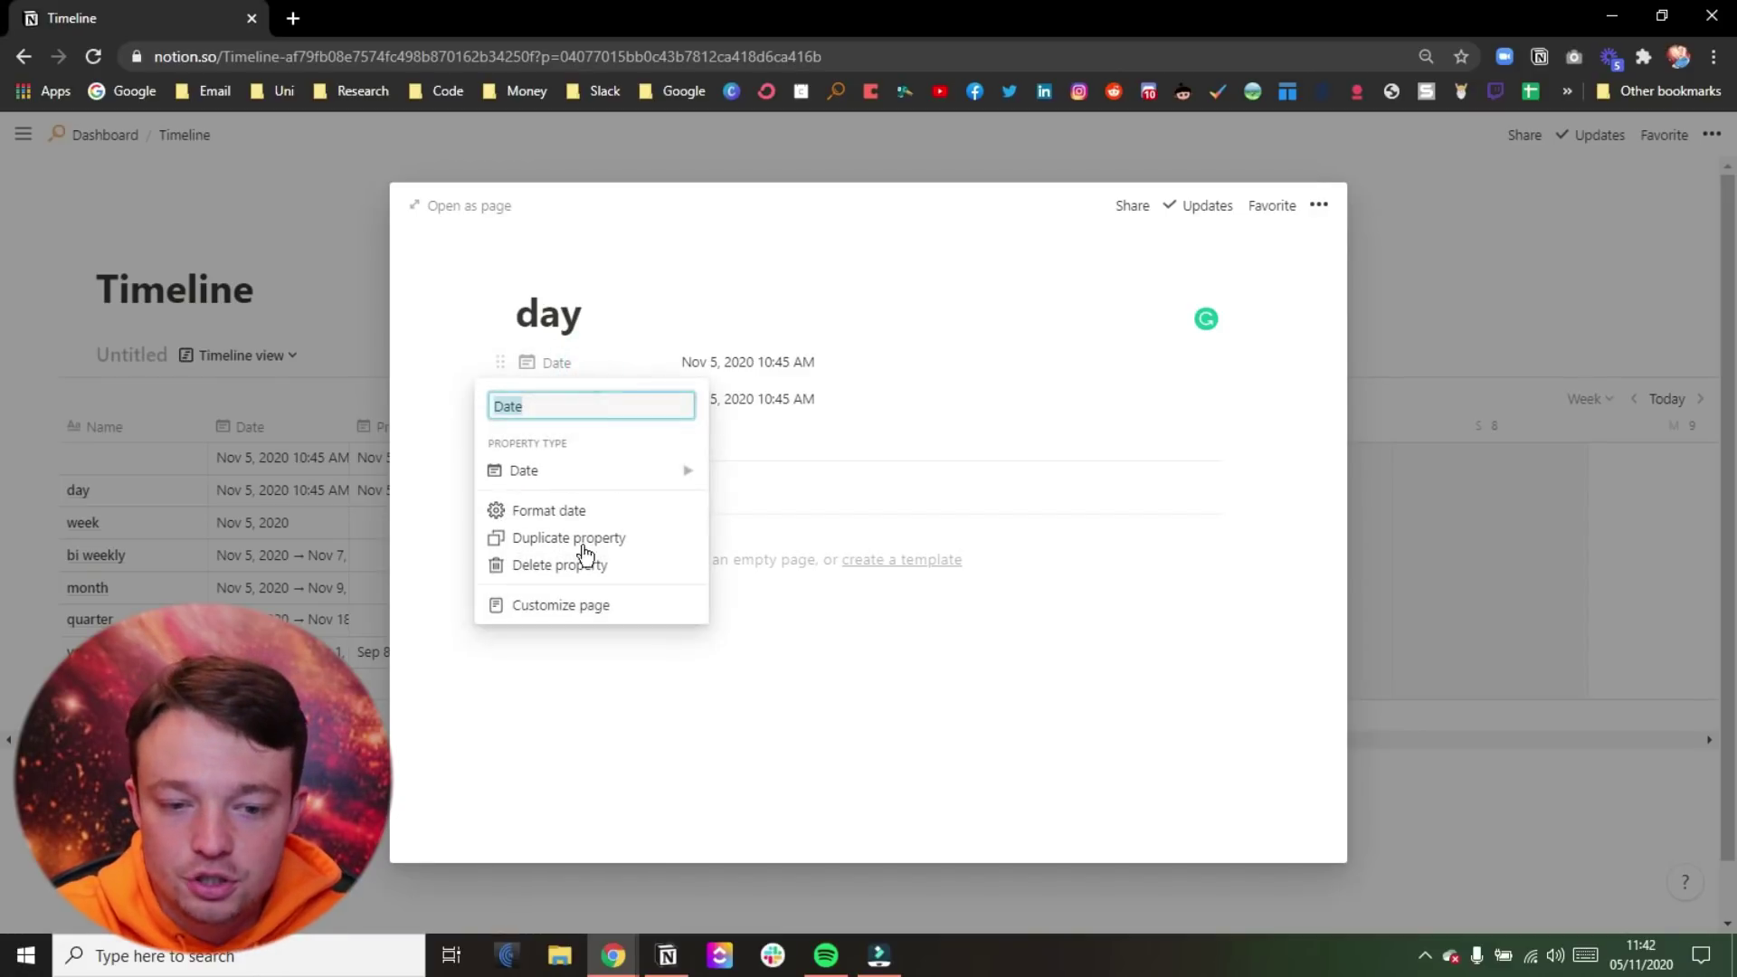
click(589, 608)
click(621, 623)
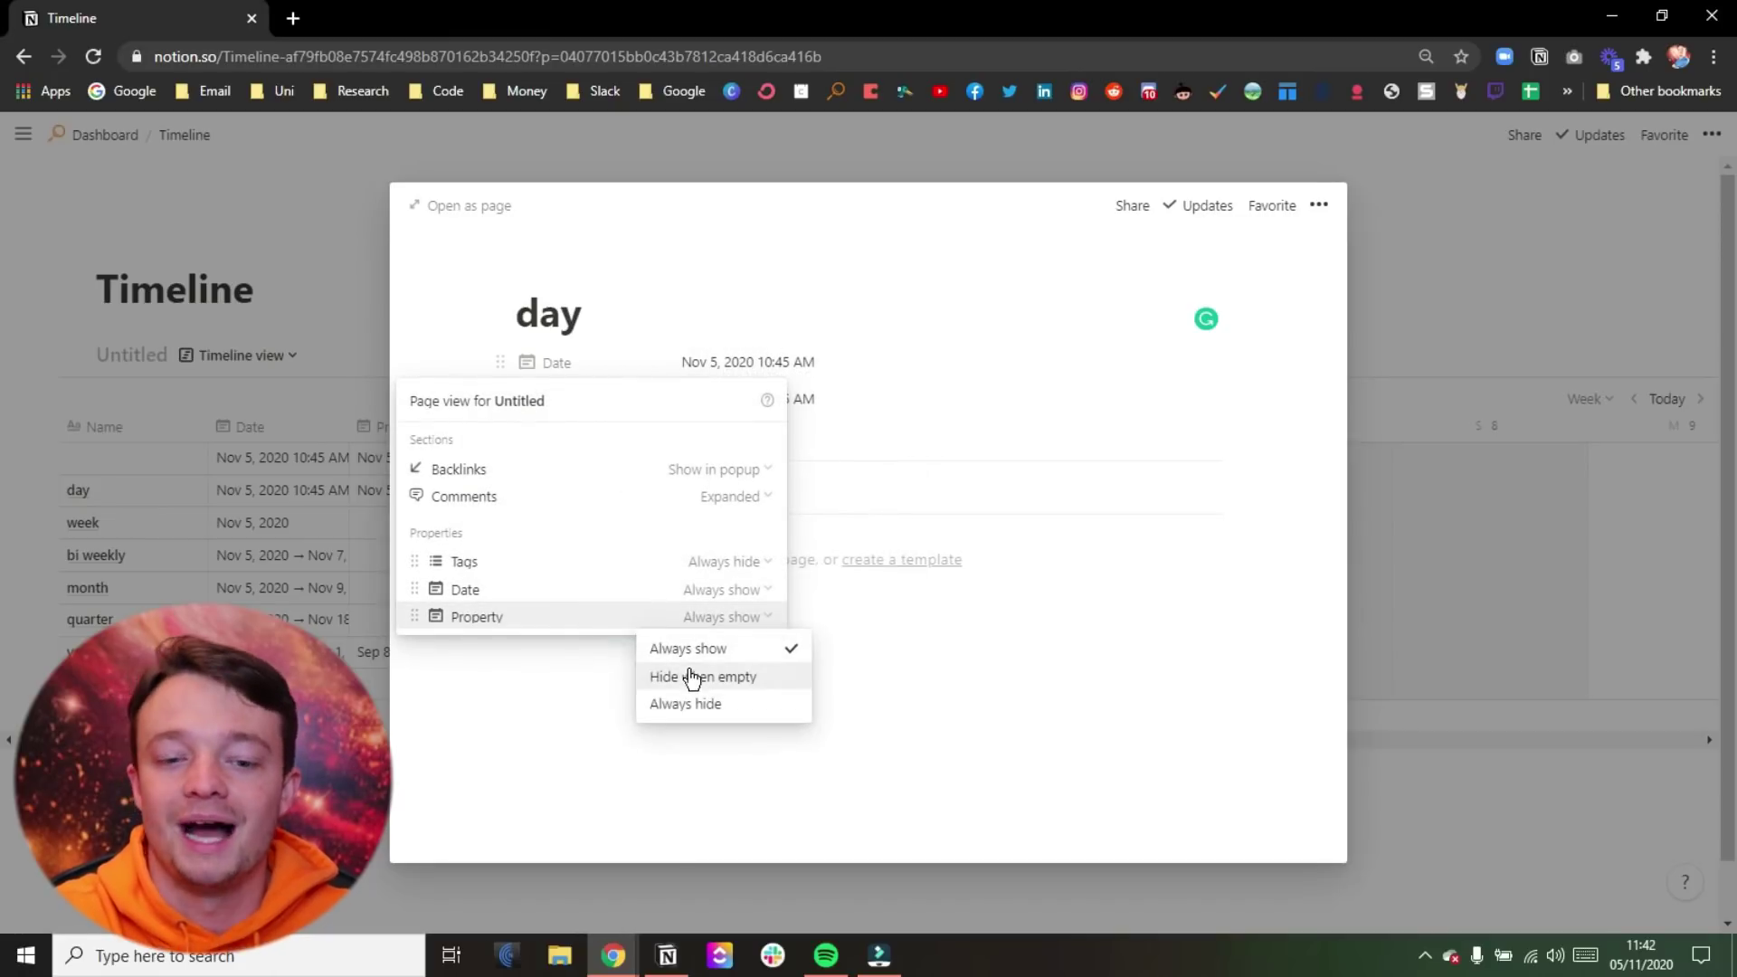
click(702, 706)
click(617, 303)
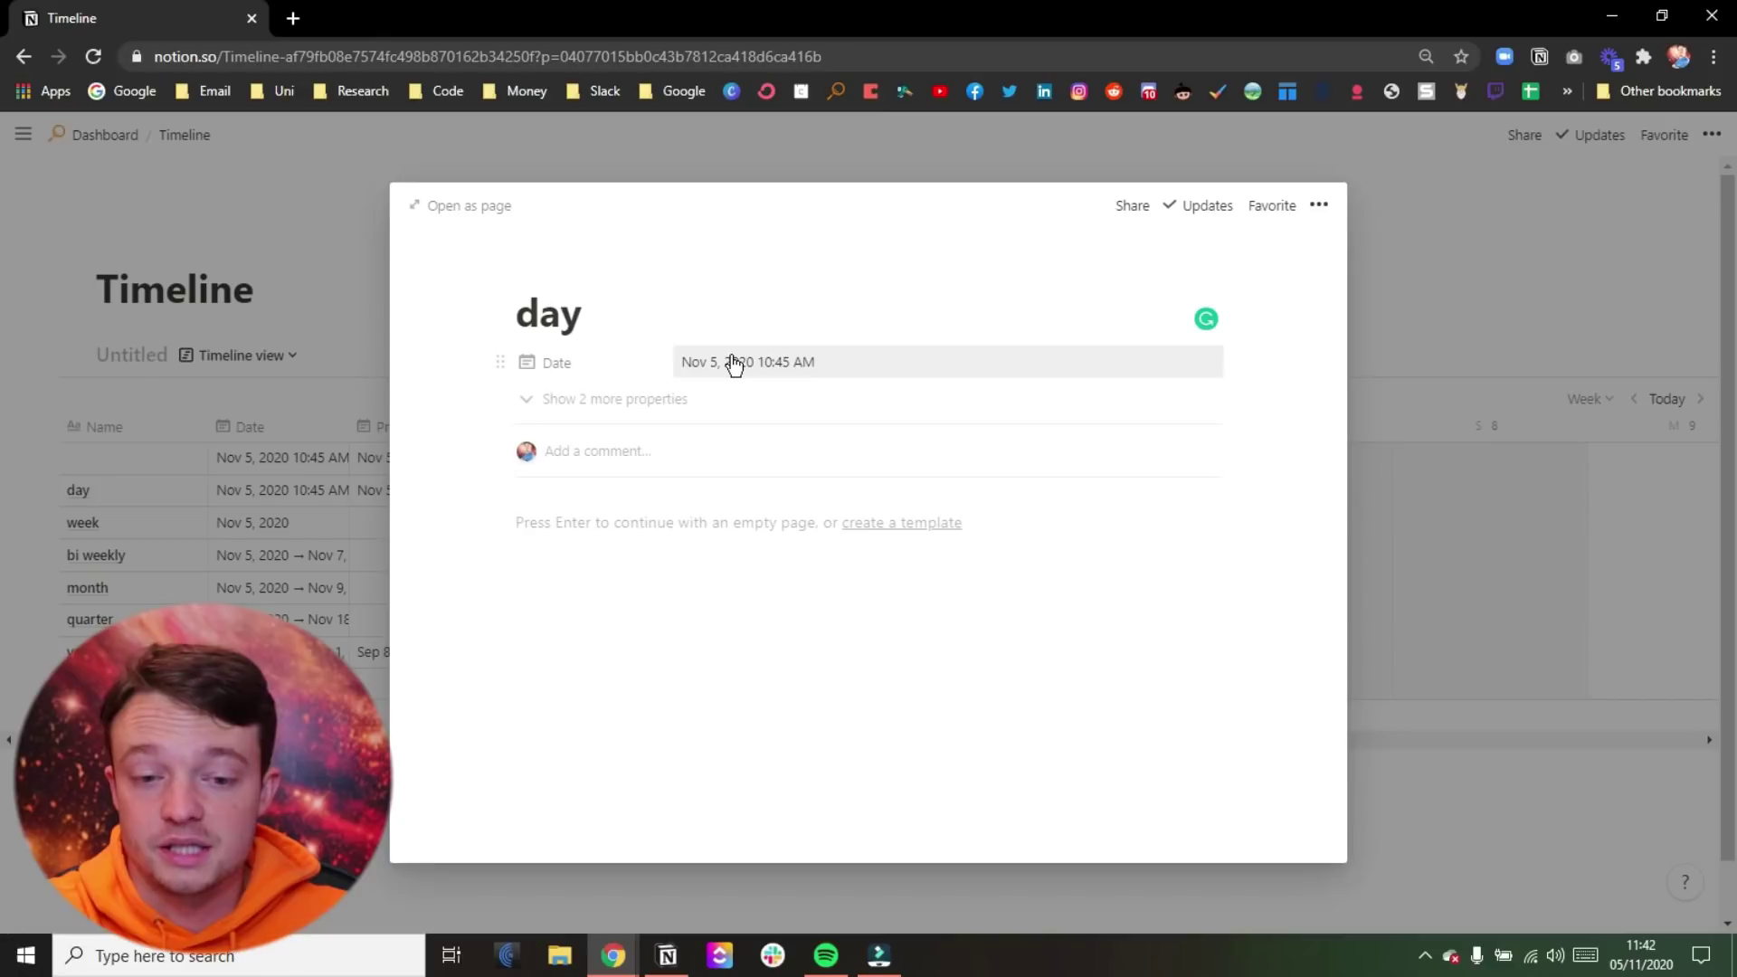
click(648, 401)
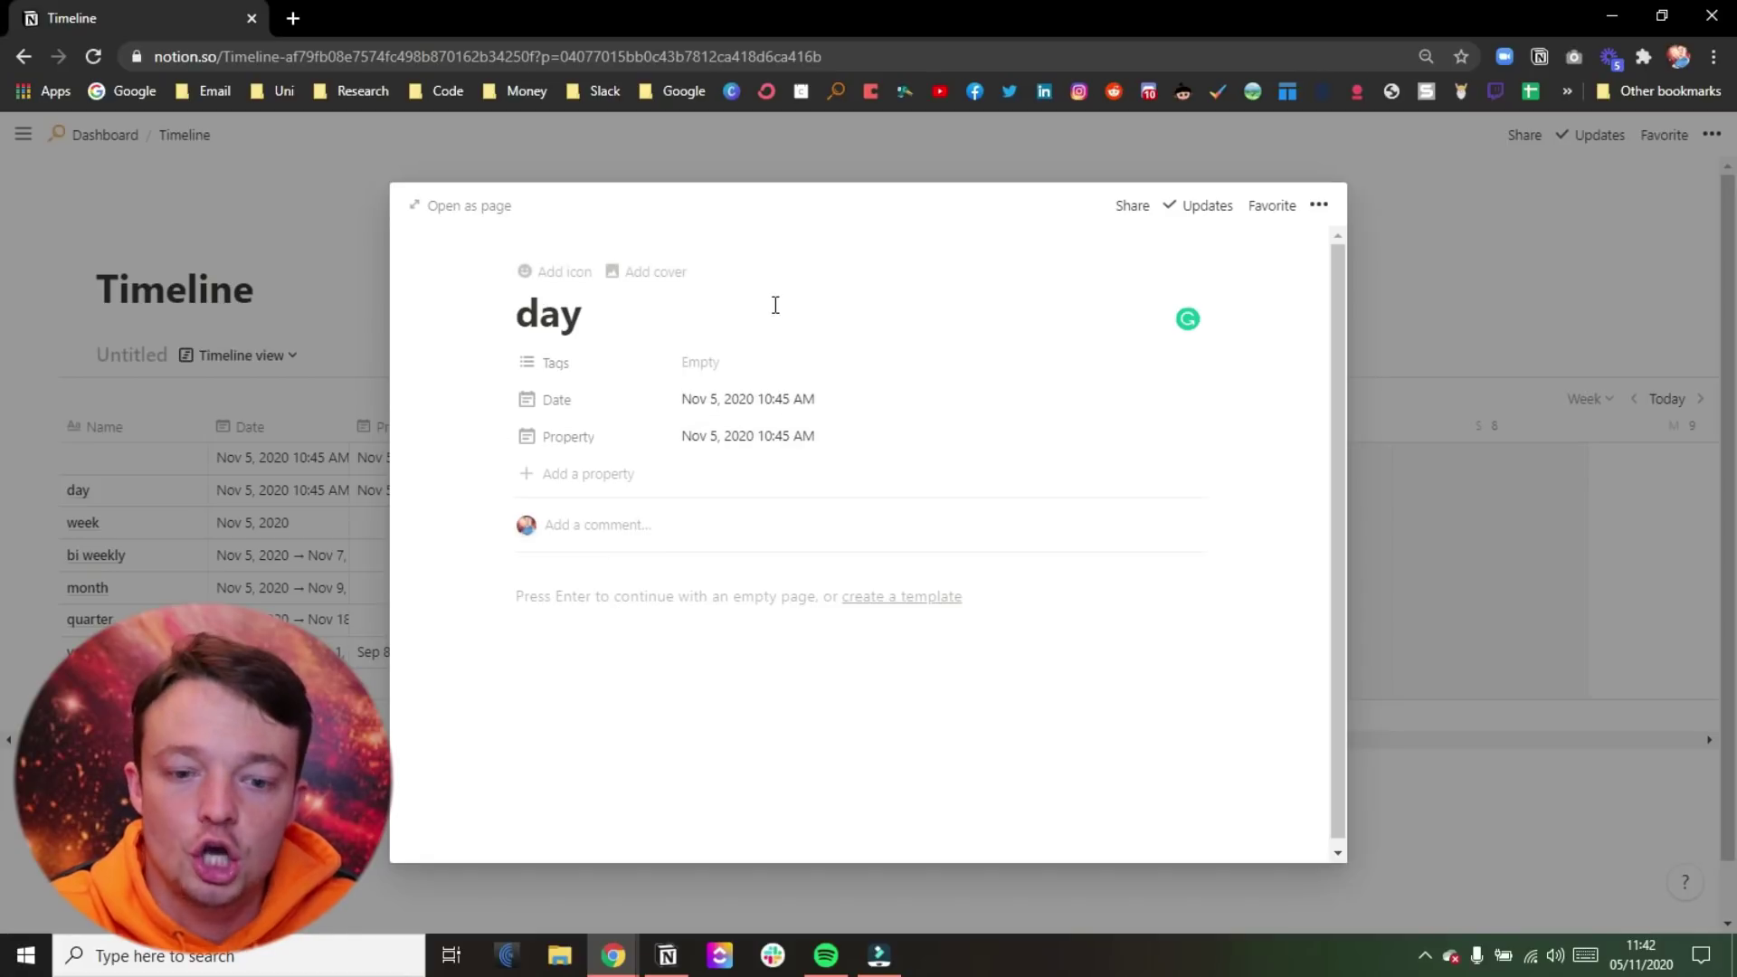
Close the day page, open the week entry, and bring up its Customize page settings.
click(307, 344)
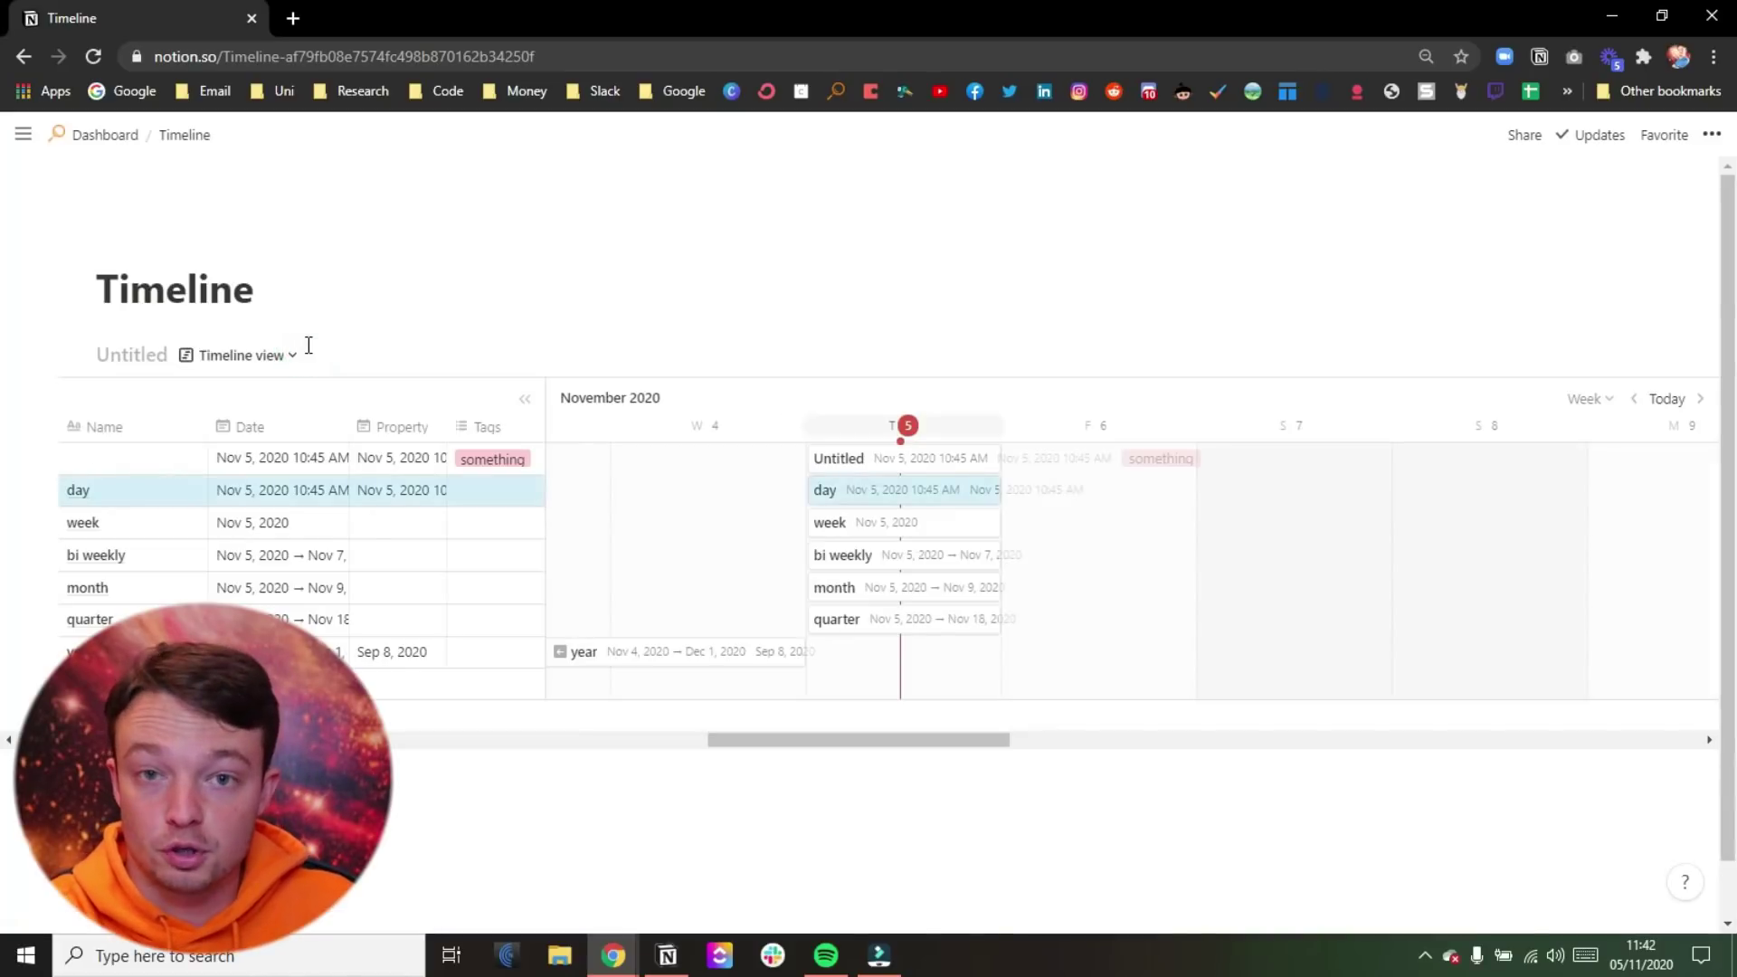
click(875, 525)
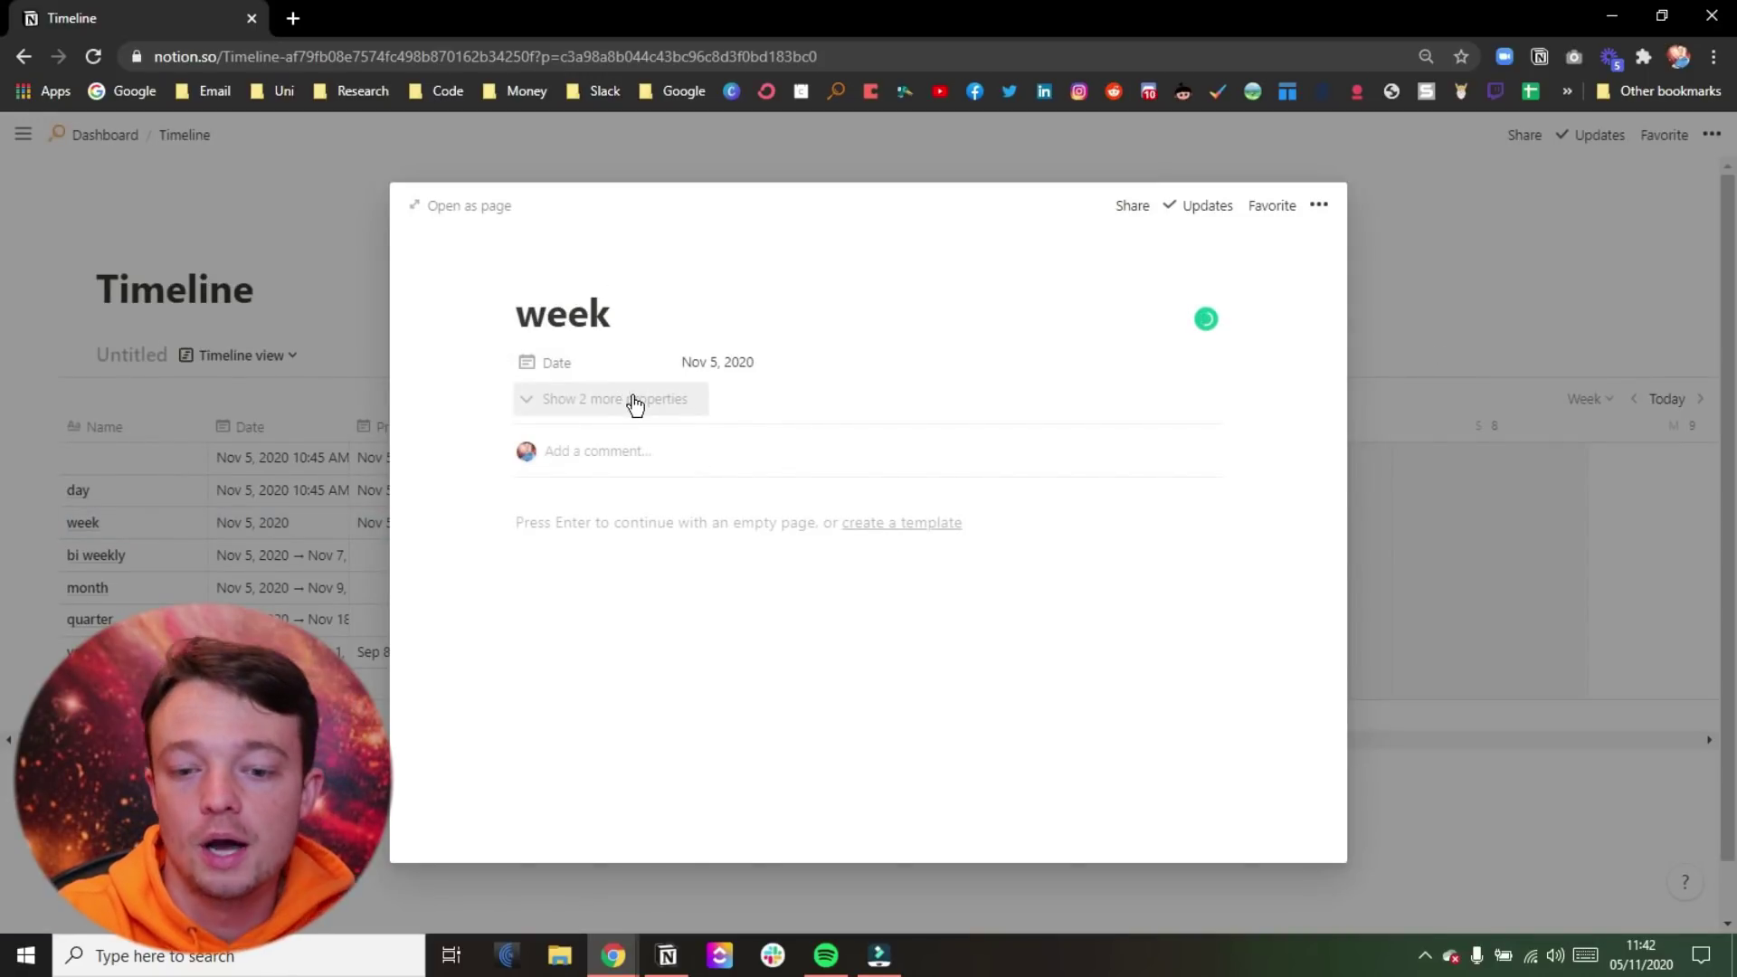
click(570, 366)
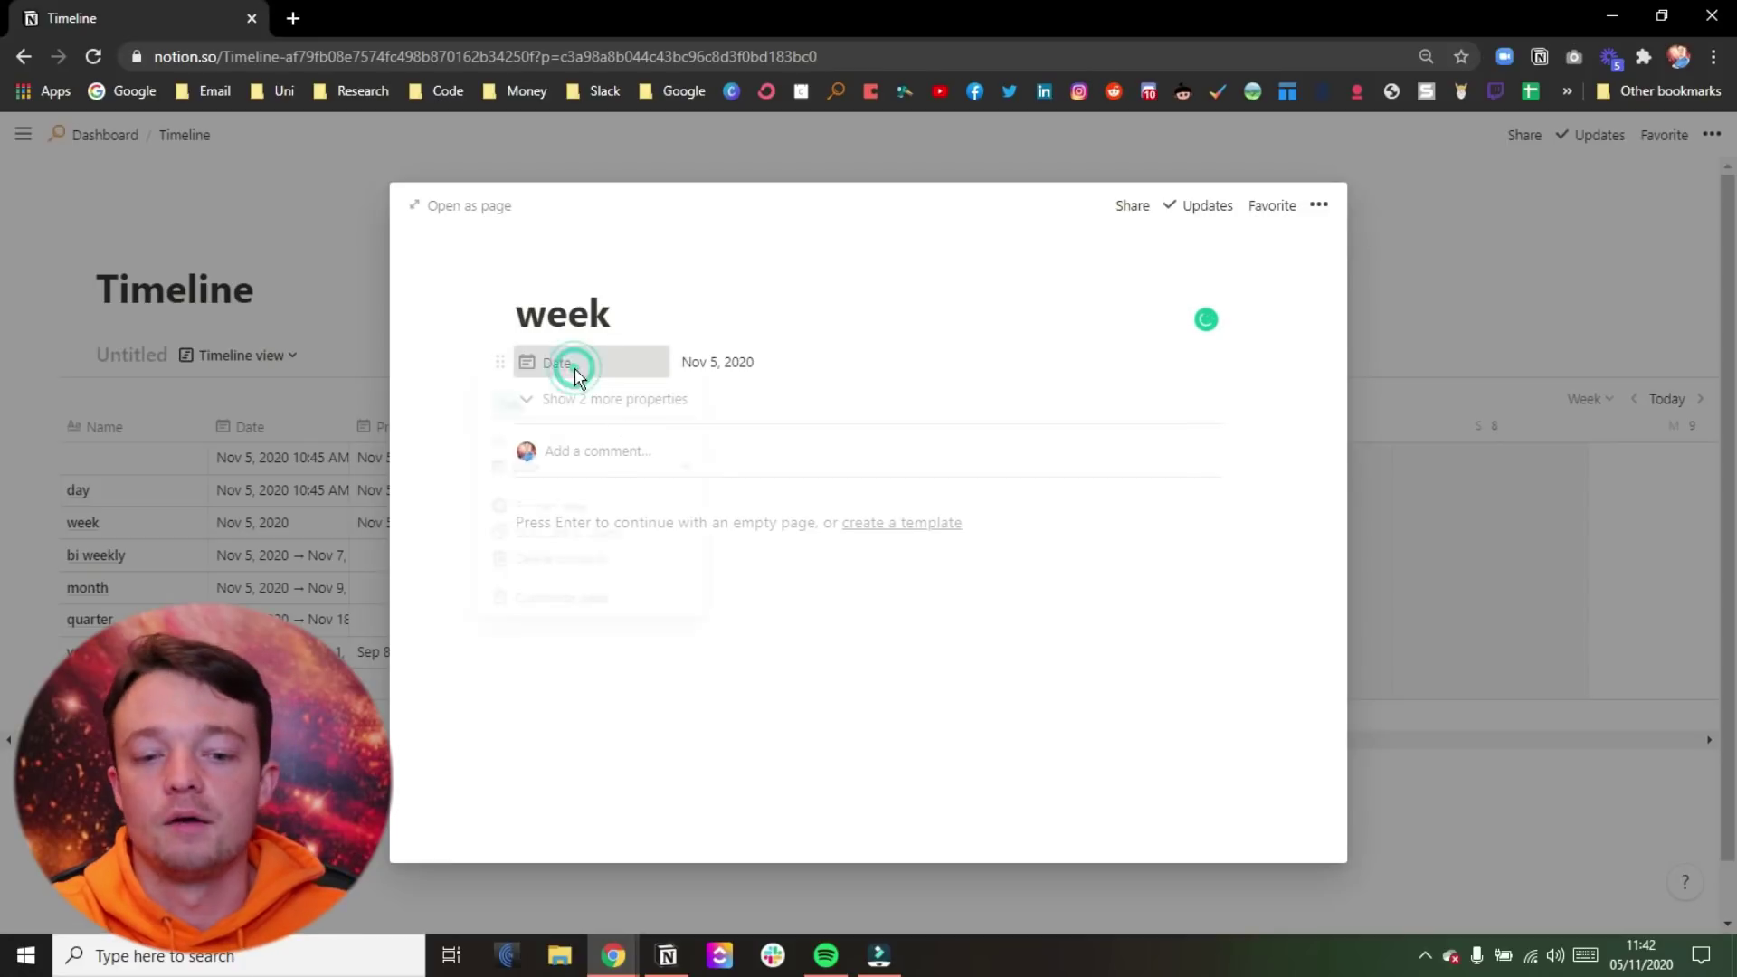
click(597, 606)
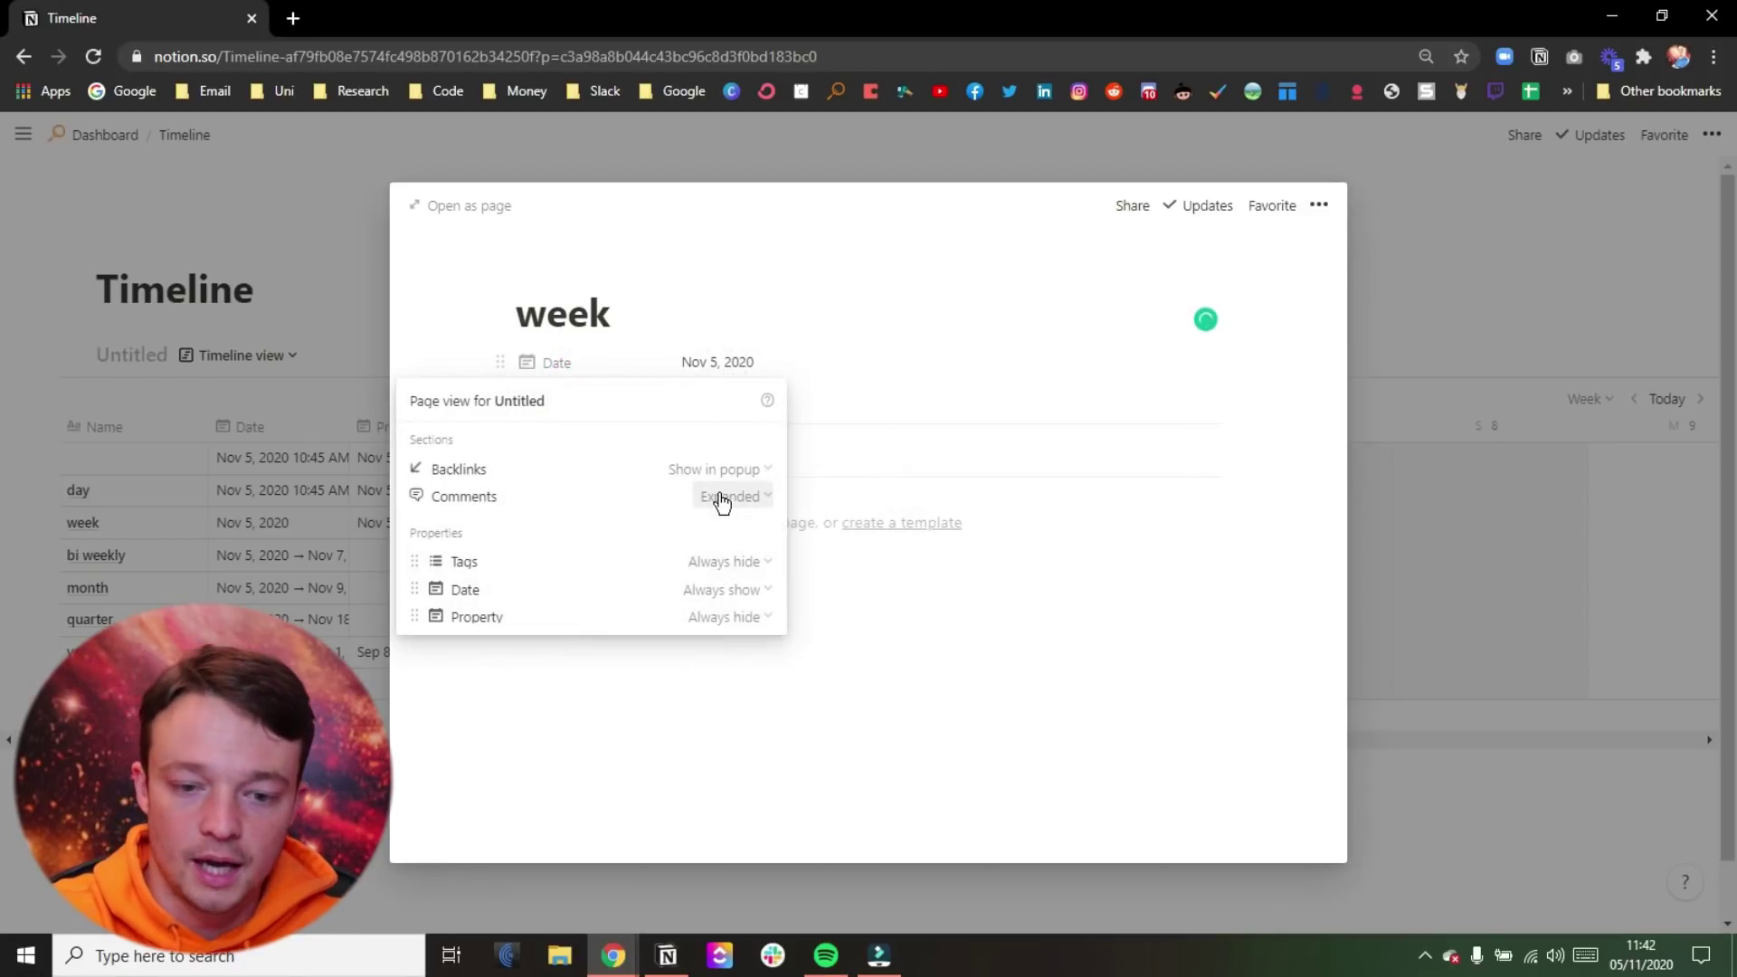
Turn Comments and Backlinks off for entry pages.
click(723, 496)
click(724, 561)
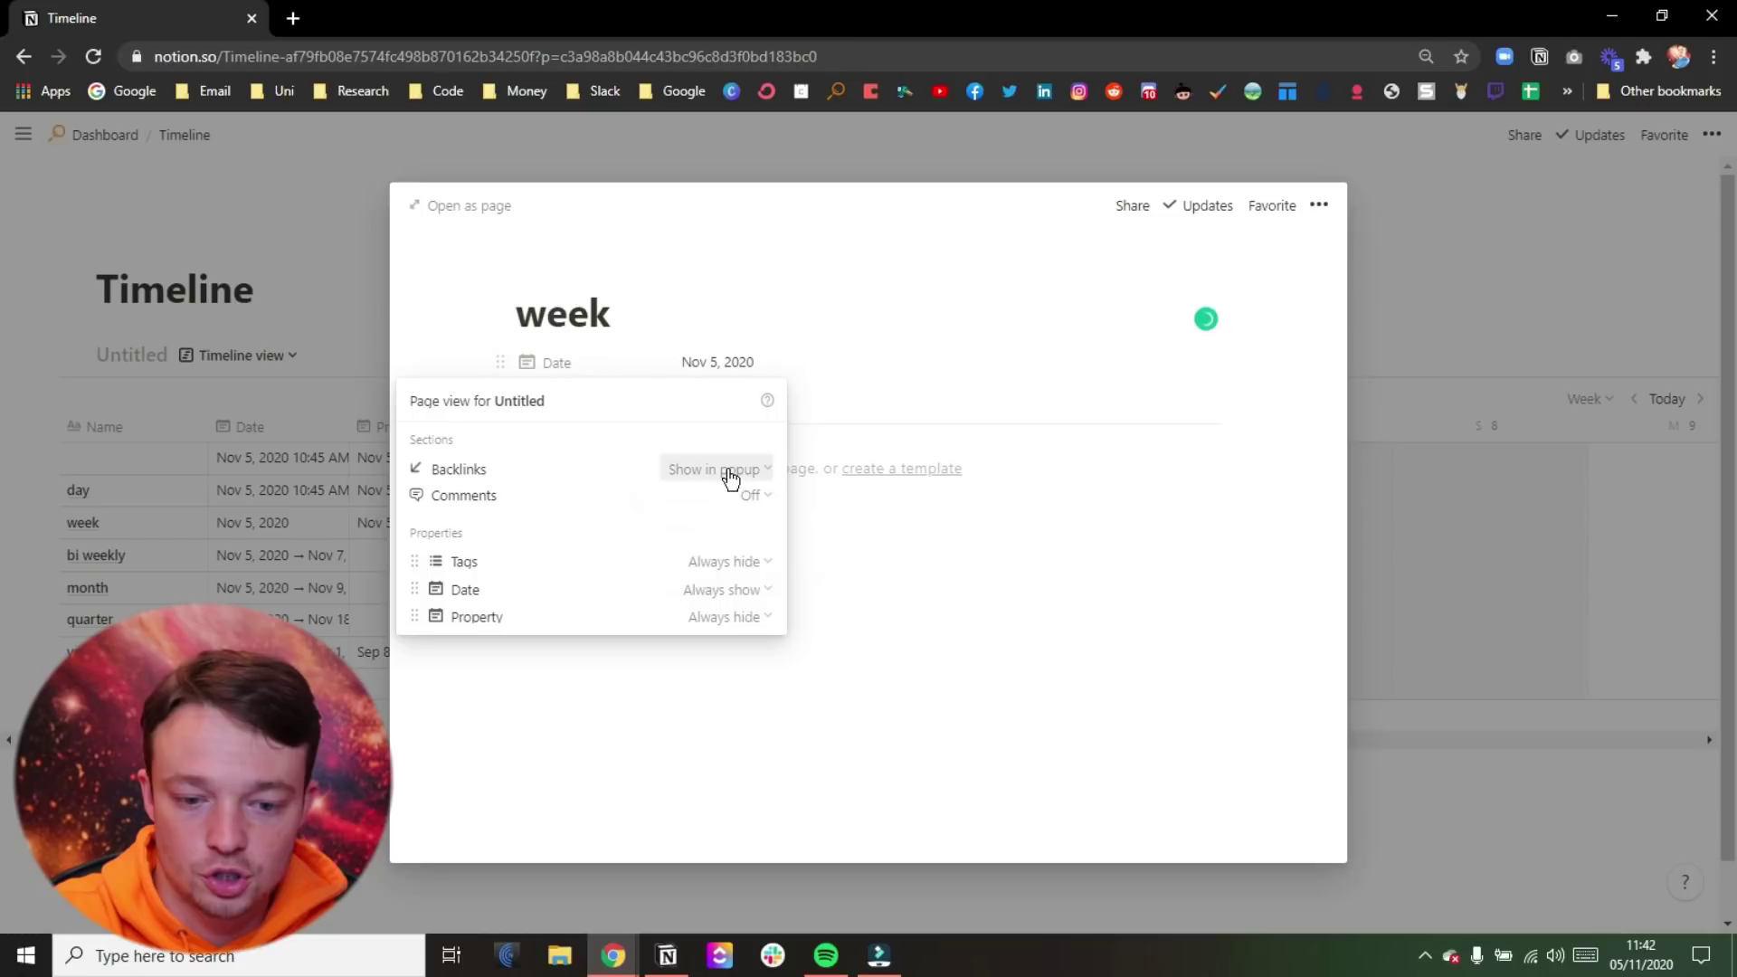
click(728, 472)
click(726, 557)
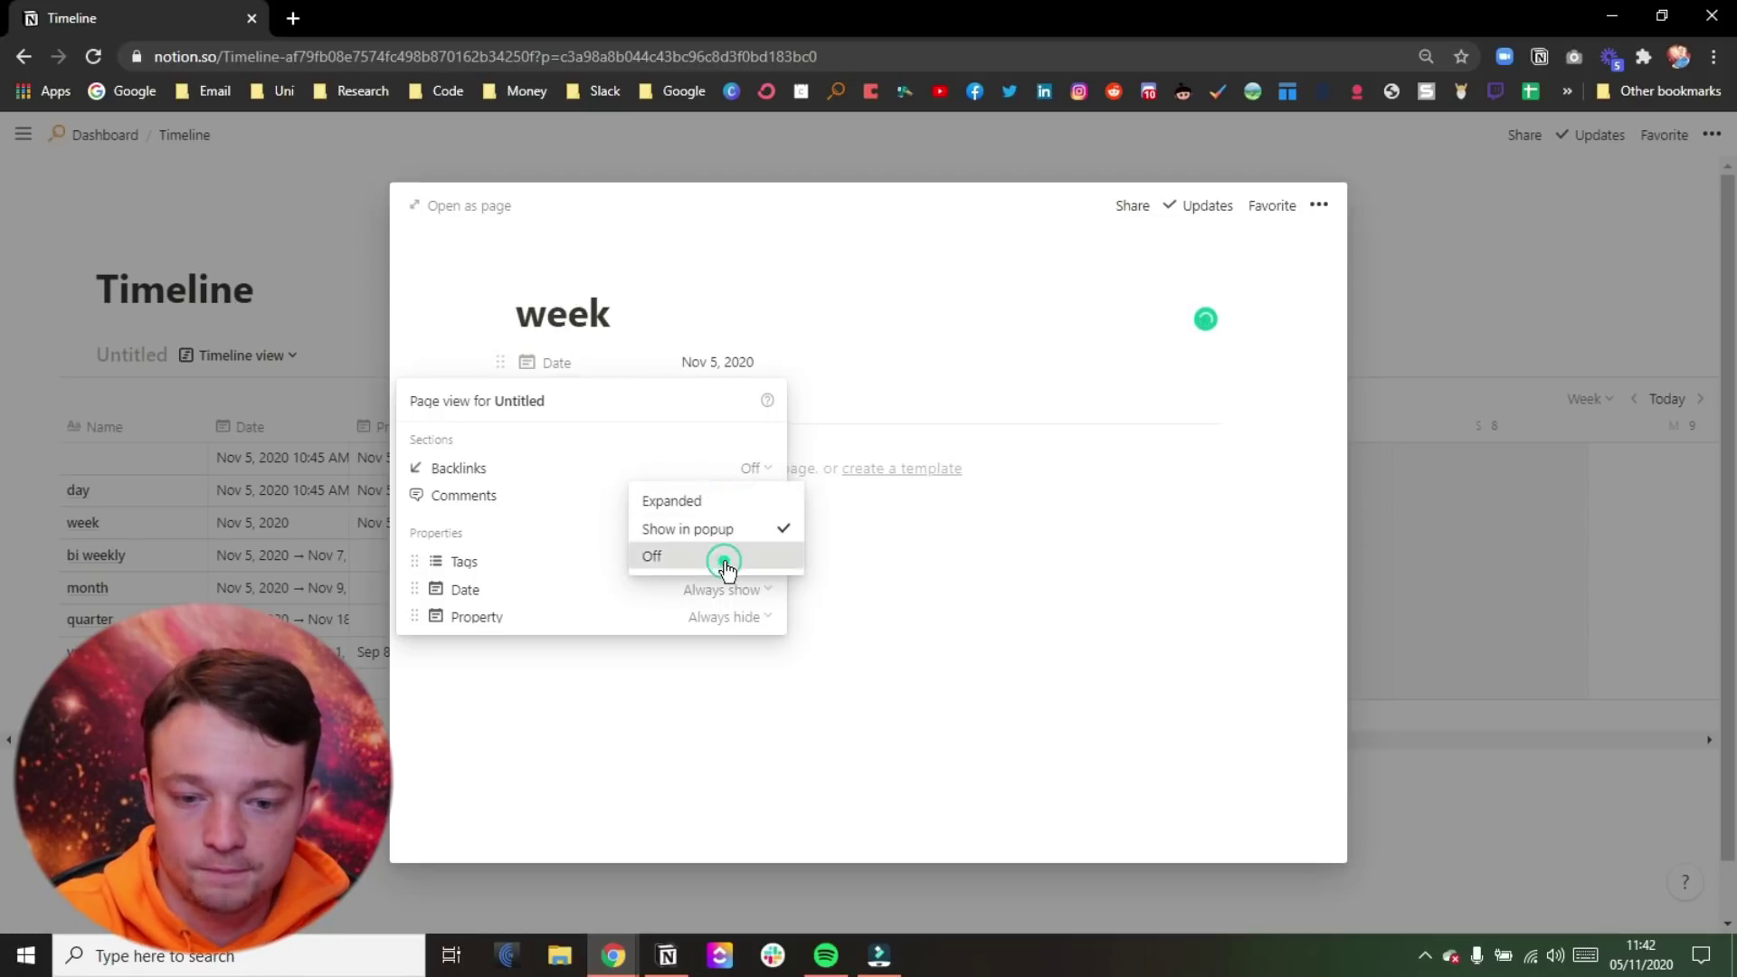
click(918, 563)
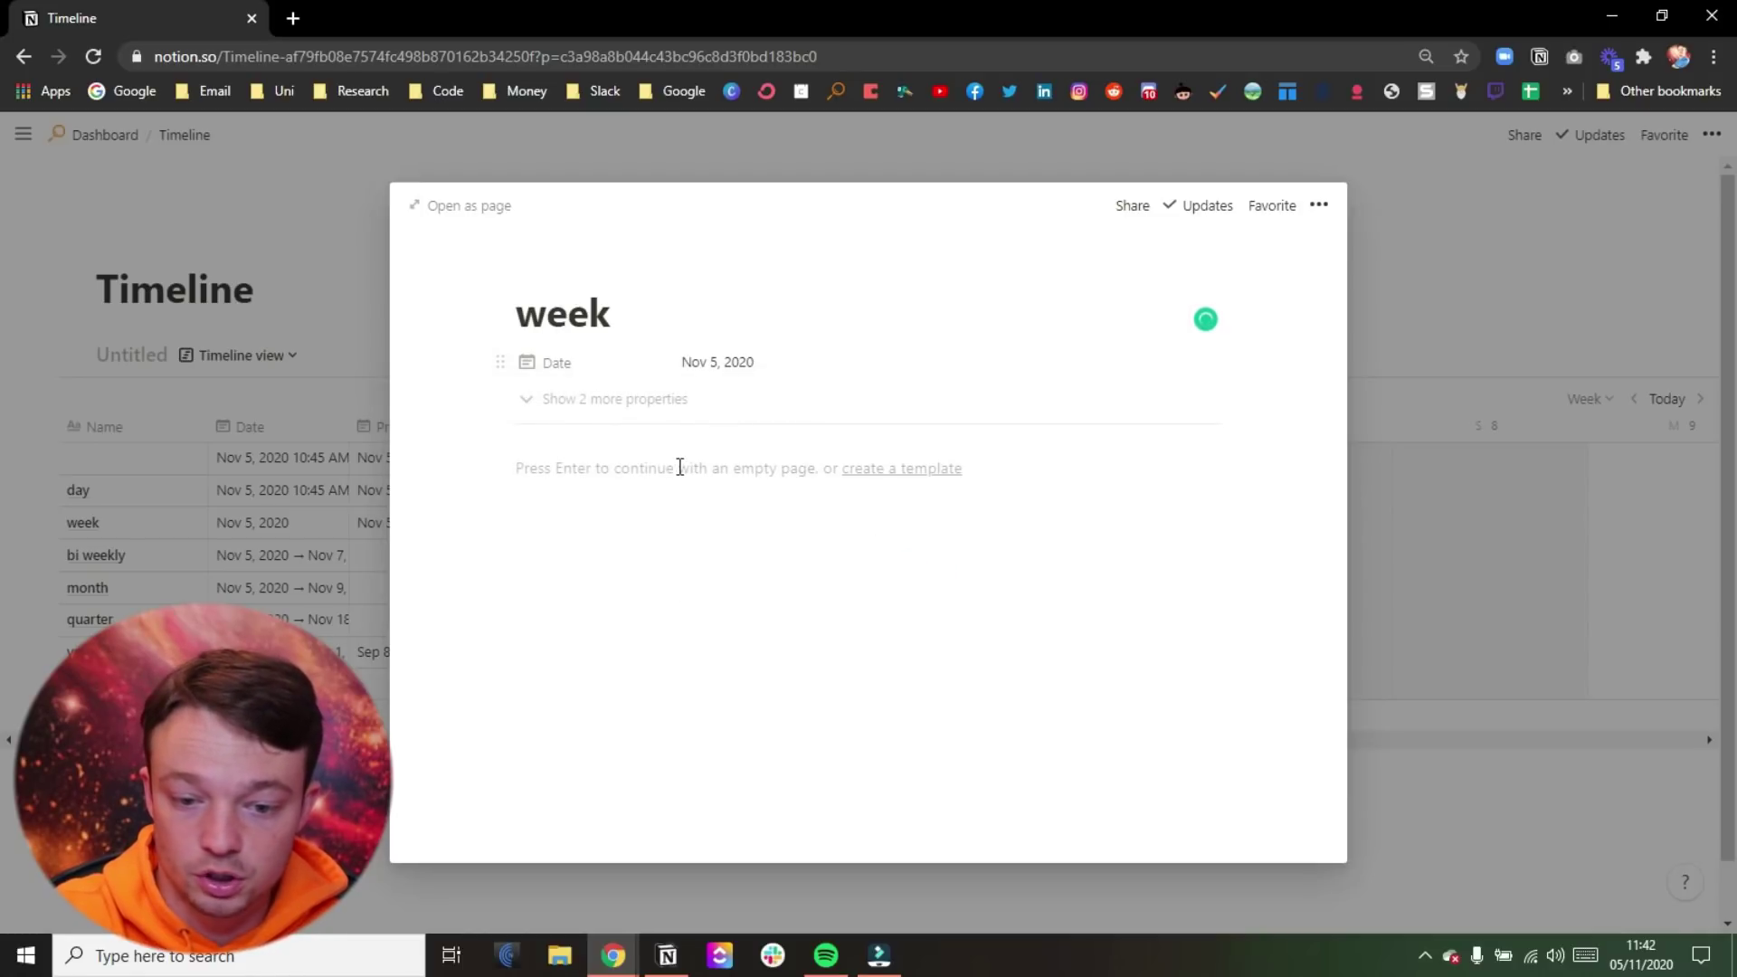